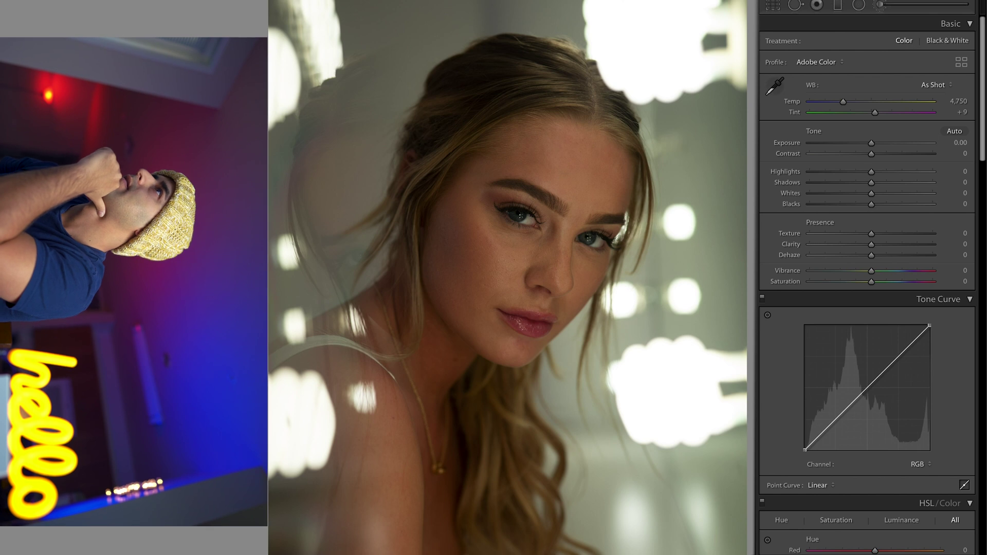
# Cool the portrait's white balance by setting the temperature to 4,057.
pyautogui.press('j')
pyautogui.press('j')
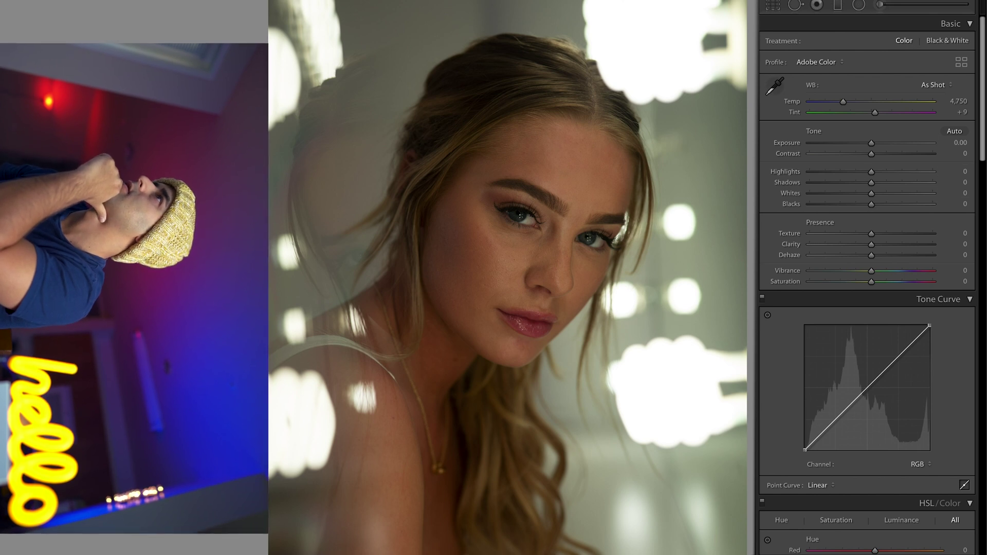
pyautogui.scroll(-3, 929, 193)
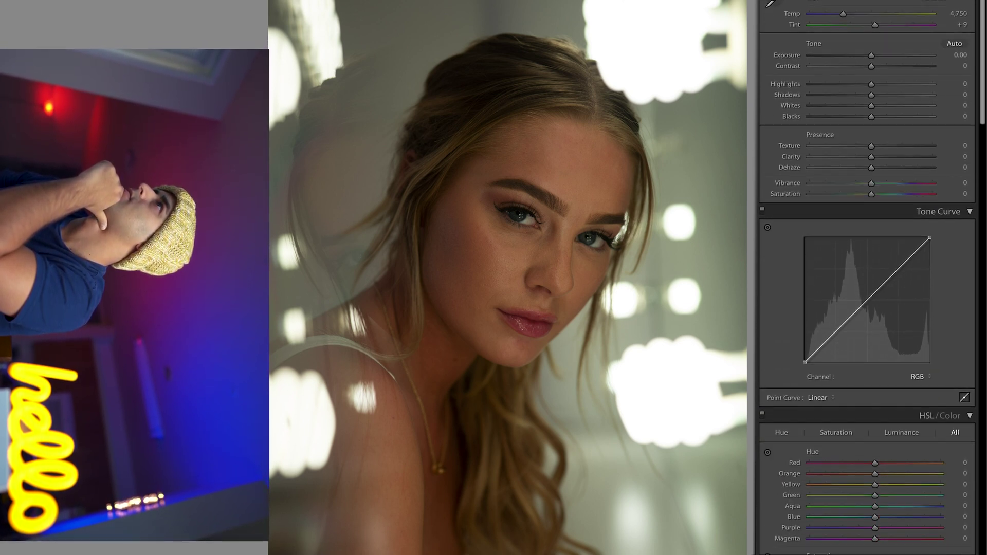
pyautogui.scroll(3, 929, 192)
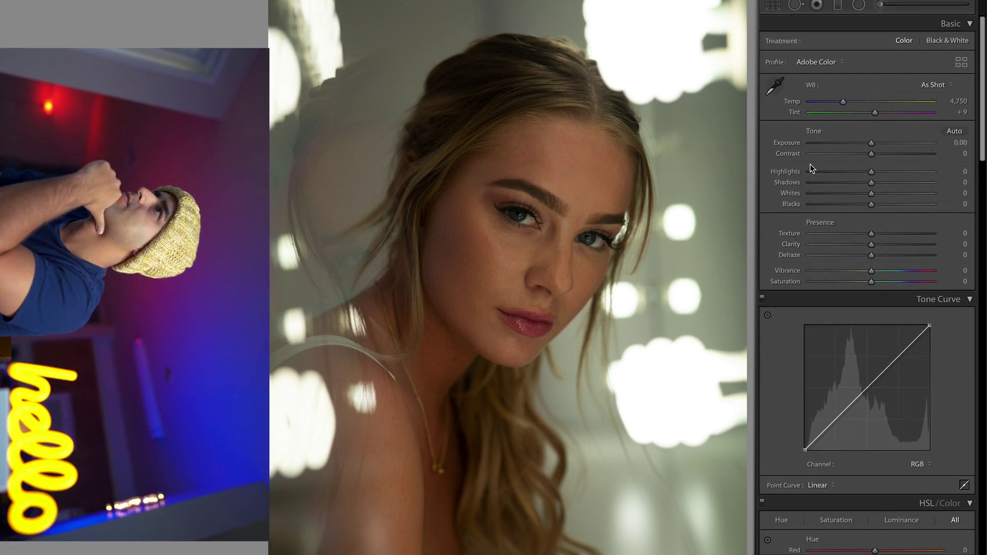
pyautogui.moveTo(843, 101)
pyautogui.mouseDown()
pyautogui.moveTo(869, 104)
pyautogui.moveTo(835, 109)
pyautogui.mouseUp()
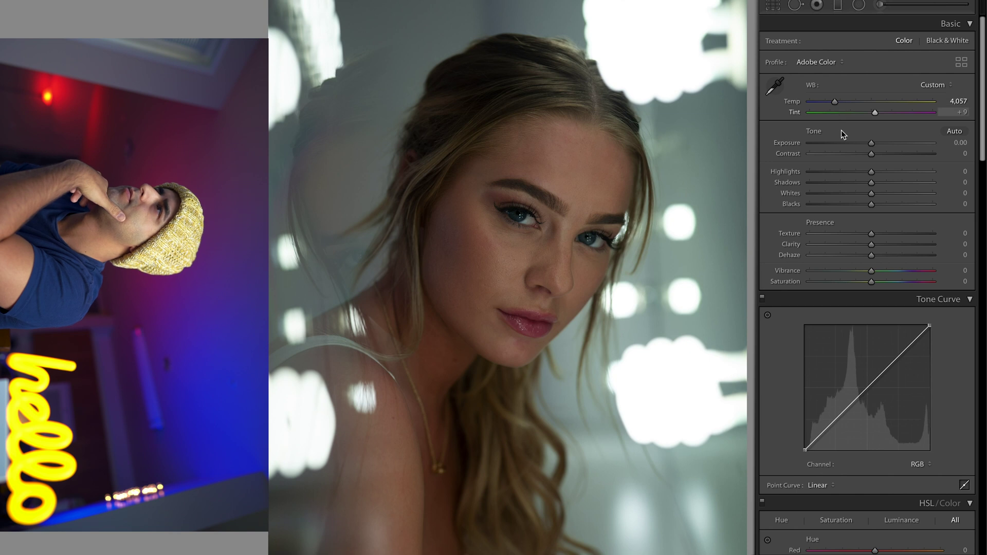
# In the camera calibration, set the Green Primary hue to +88 and the Red Primary hue to +39.
pyautogui.scroll(-5, 839, 160)
pyautogui.scroll(-15, 838, 164)
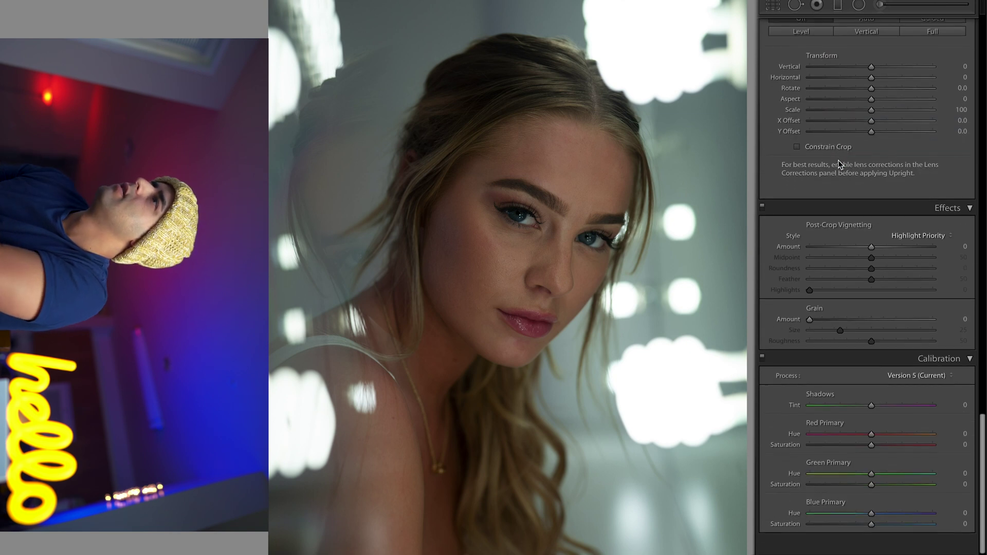
pyautogui.moveTo(868, 537); pyautogui.dragTo(805, 530)
pyautogui.doubleClick(812, 533)
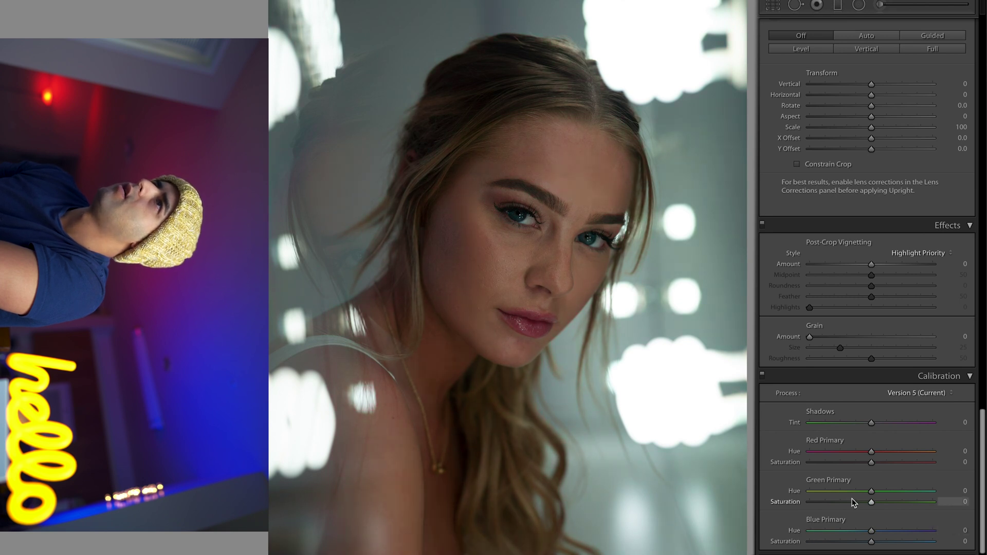
pyautogui.moveTo(872, 492); pyautogui.dragTo(784, 500)
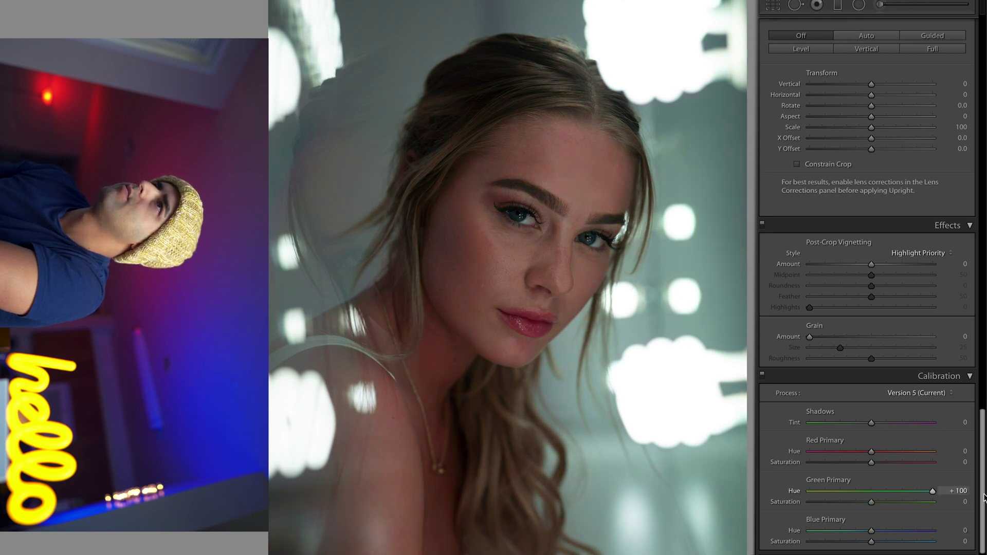
pyautogui.moveTo(972, 503); pyautogui.dragTo(926, 502)
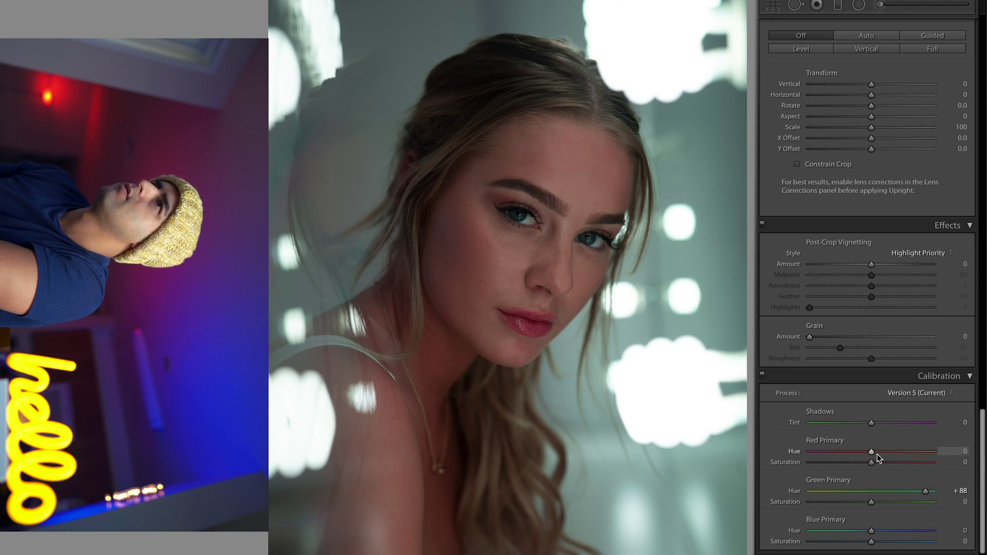
pyautogui.moveTo(921, 457); pyautogui.dragTo(923, 458)
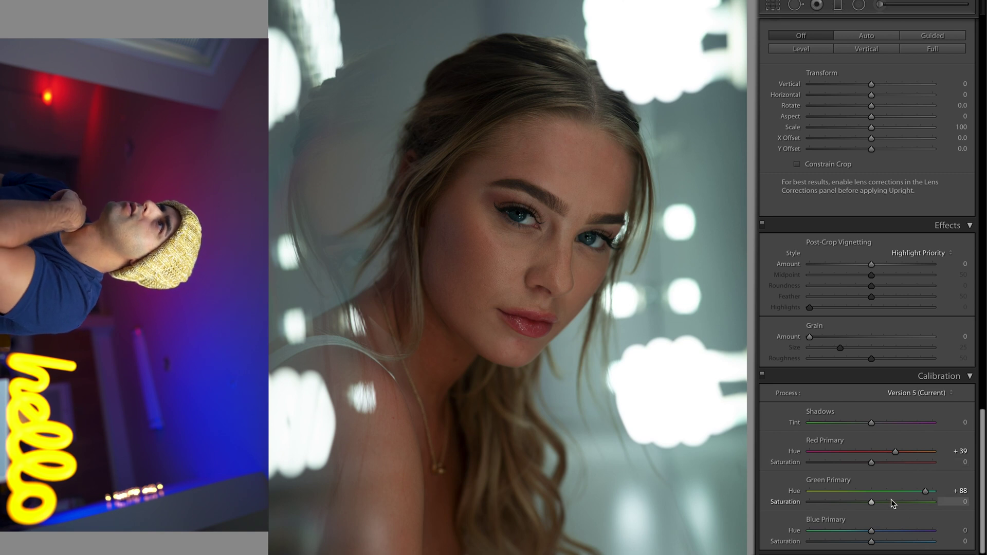
# Try the white balance temperature at 4,750 and 4,026, and undo these trial changes.
pyautogui.scroll(15, 890, 499)
pyautogui.scroll(-1, 891, 500)
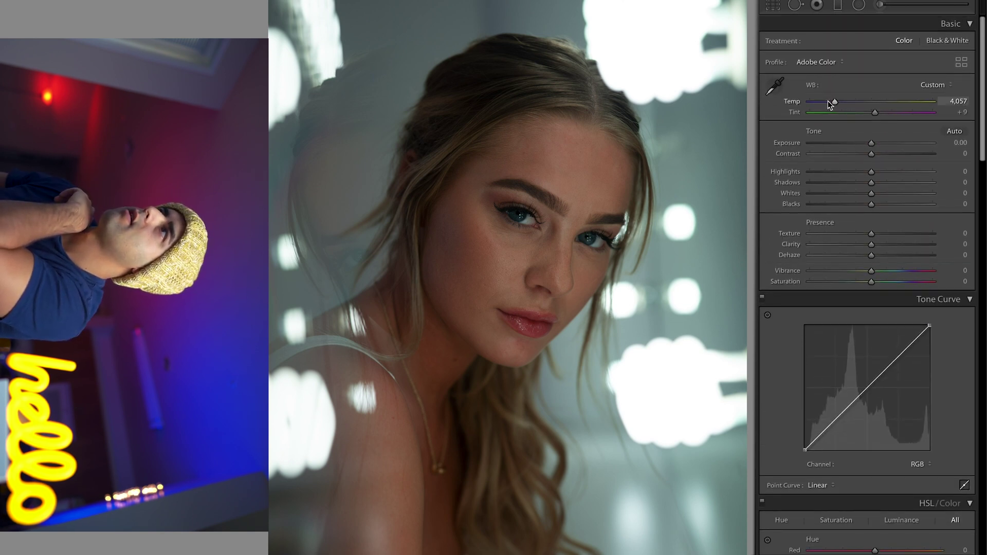
pyautogui.scroll(5, 835, 103)
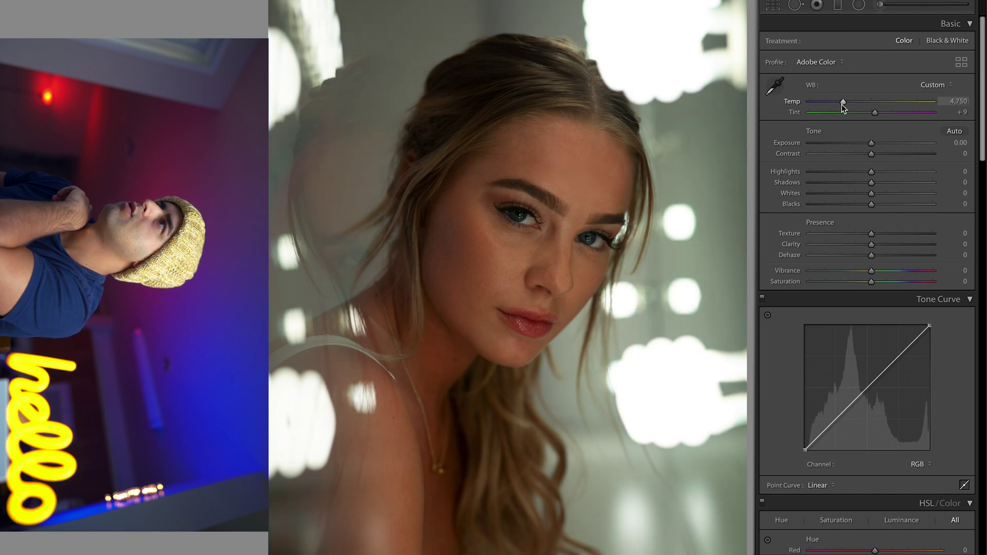
pyautogui.moveTo(845, 102); pyautogui.dragTo(837, 104)
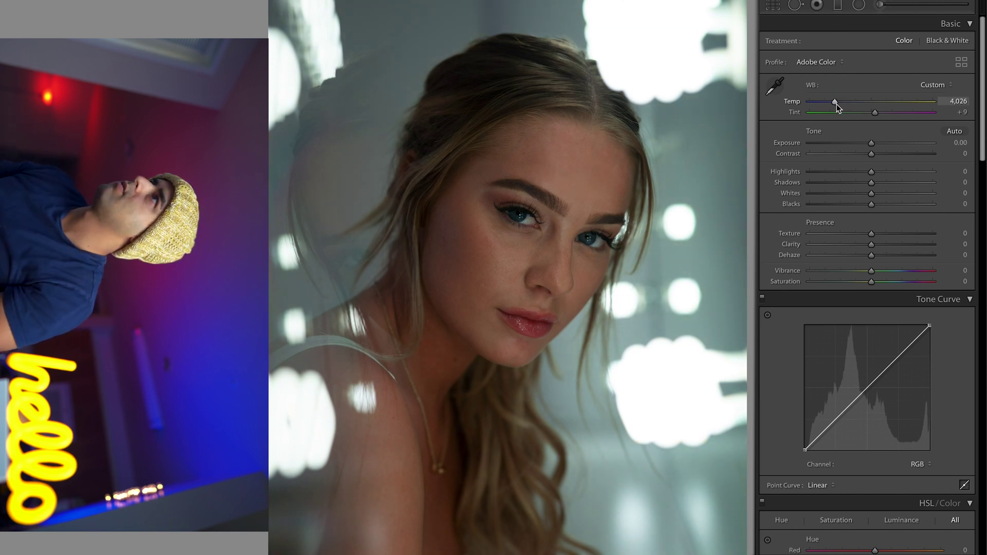
pyautogui.hotkey('ctrl', 'z')
pyautogui.hotkey('ctrl', 'z')
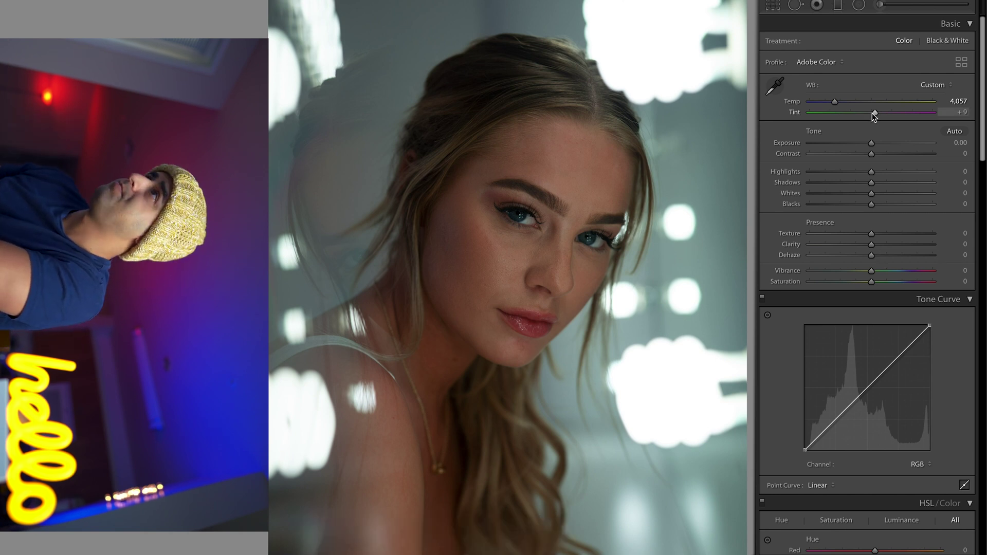
pyautogui.scroll(-20, 833, 211)
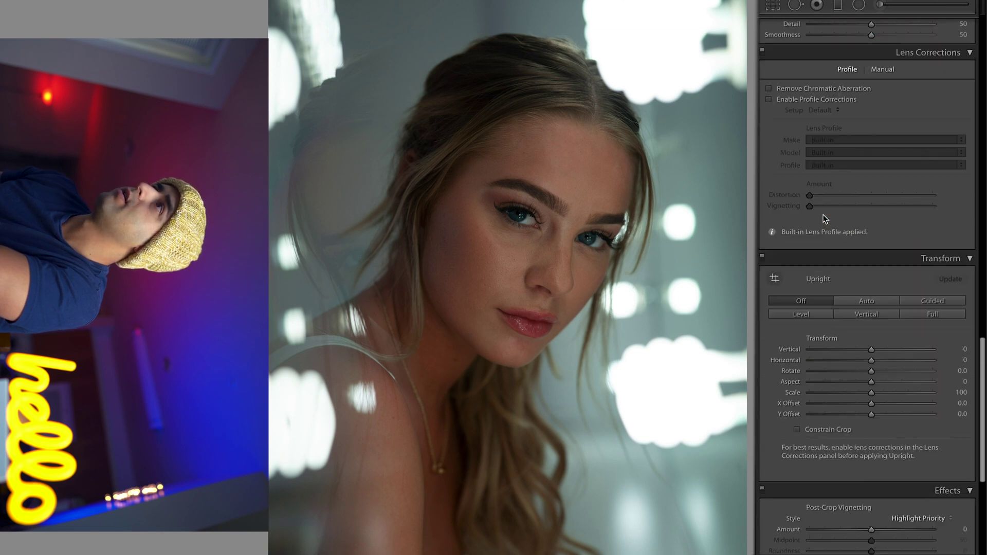
pyautogui.scroll(1, 825, 219)
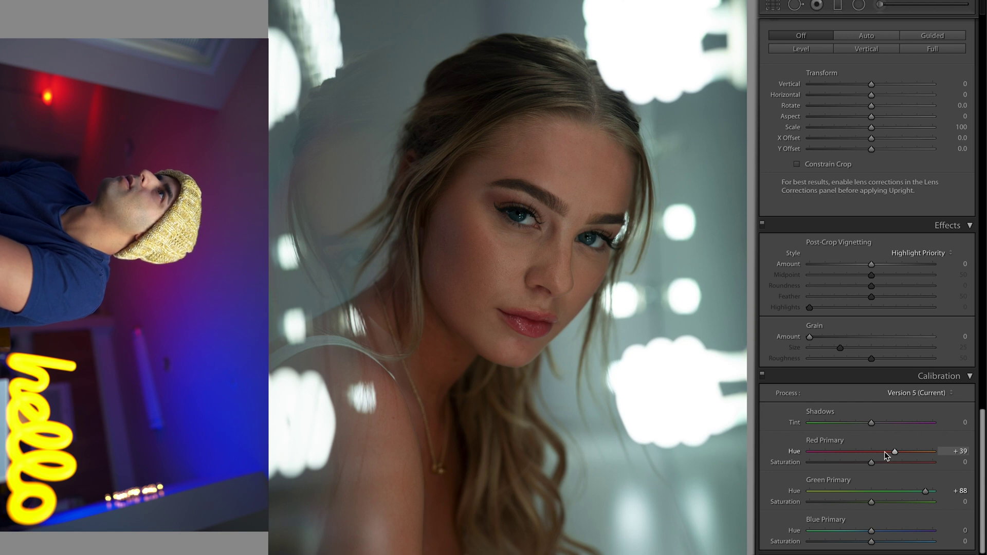
pyautogui.scroll(15, 885, 451)
pyautogui.scroll(-1, 885, 452)
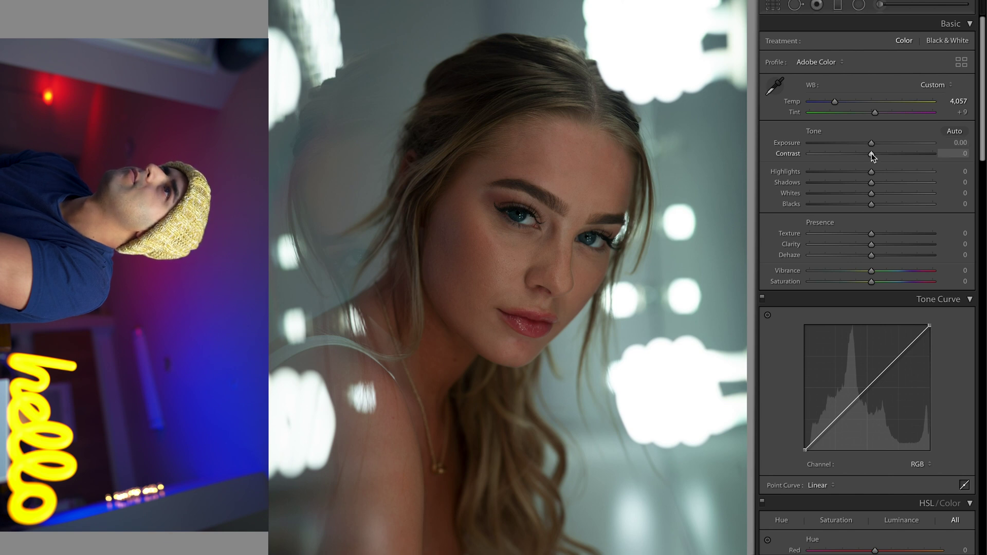
# Lower the contrast to −49 and raise the exposure to +0.30.
pyautogui.moveTo(856, 155); pyautogui.dragTo(843, 157)
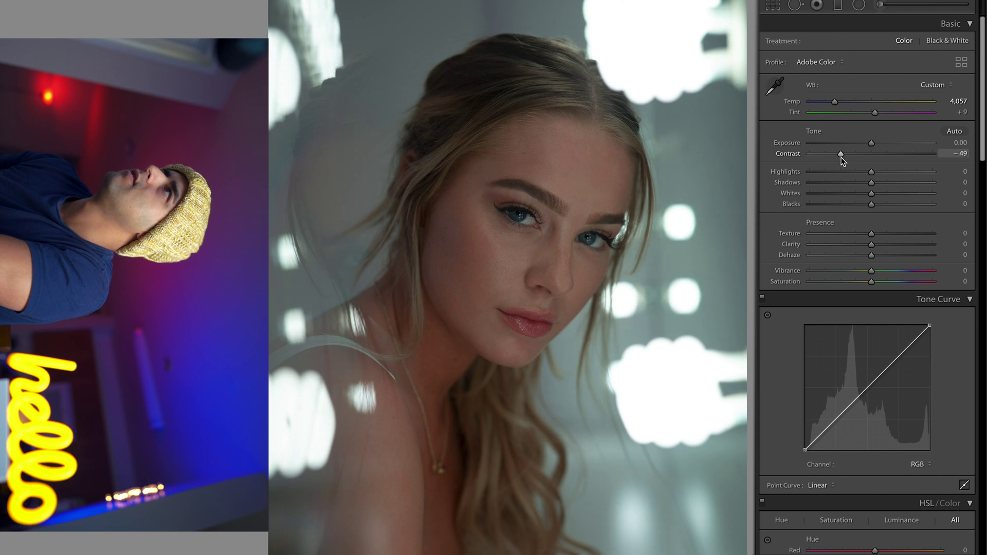
pyautogui.moveTo(872, 146); pyautogui.dragTo(877, 147)
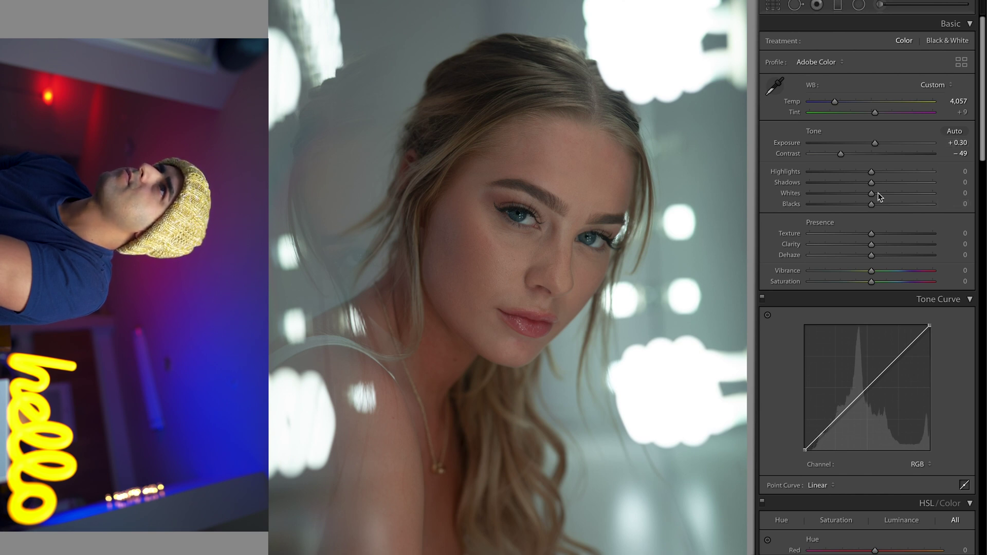
pyautogui.moveTo(871, 173)
pyautogui.mouseDown()
pyautogui.moveTo(789, 178)
pyautogui.moveTo(873, 174)
pyautogui.moveTo(894, 183)
pyautogui.moveTo(834, 179)
pyautogui.moveTo(872, 173)
pyautogui.mouseUp()
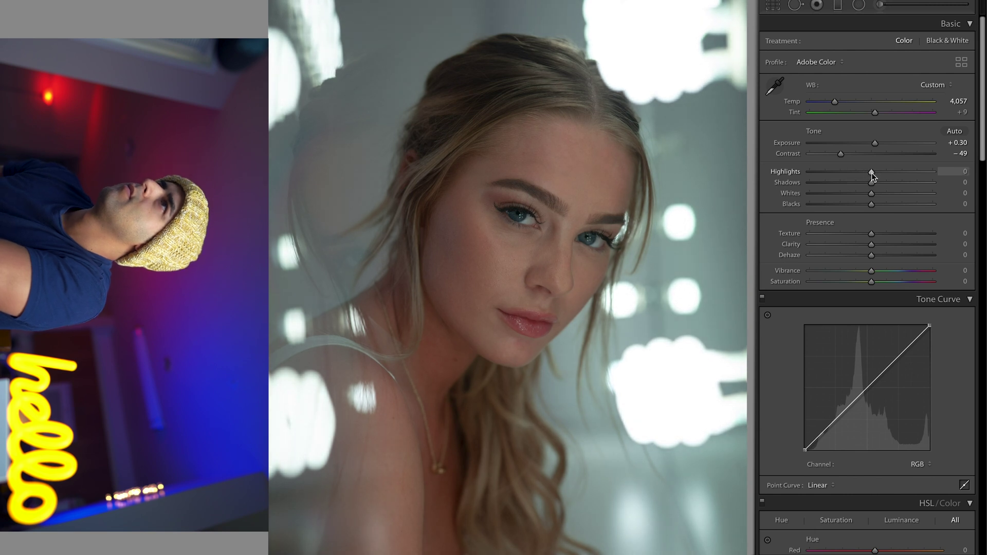
# Shape the red channel's tone curve into an S with a shadow point at 25.9 / 16.5 % and a raised midtone point.
pyautogui.scroll(-1, 863, 372)
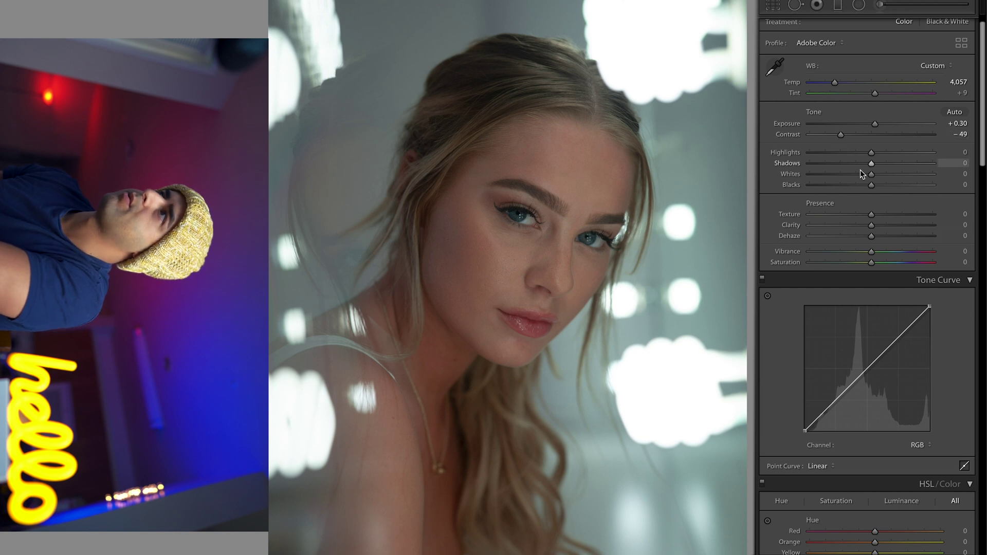
pyautogui.click(920, 446)
pyautogui.click(915, 452)
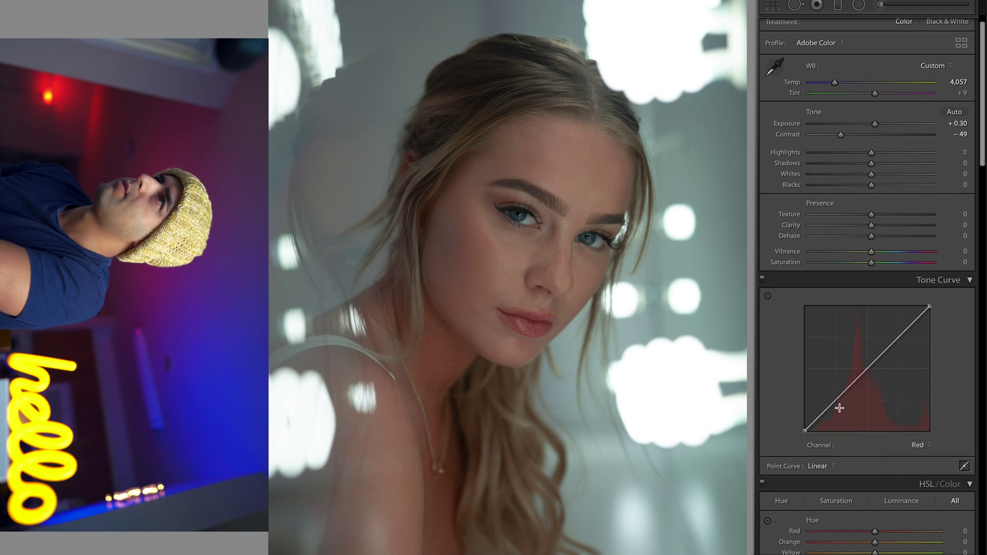
pyautogui.moveTo(832, 404); pyautogui.dragTo(838, 412)
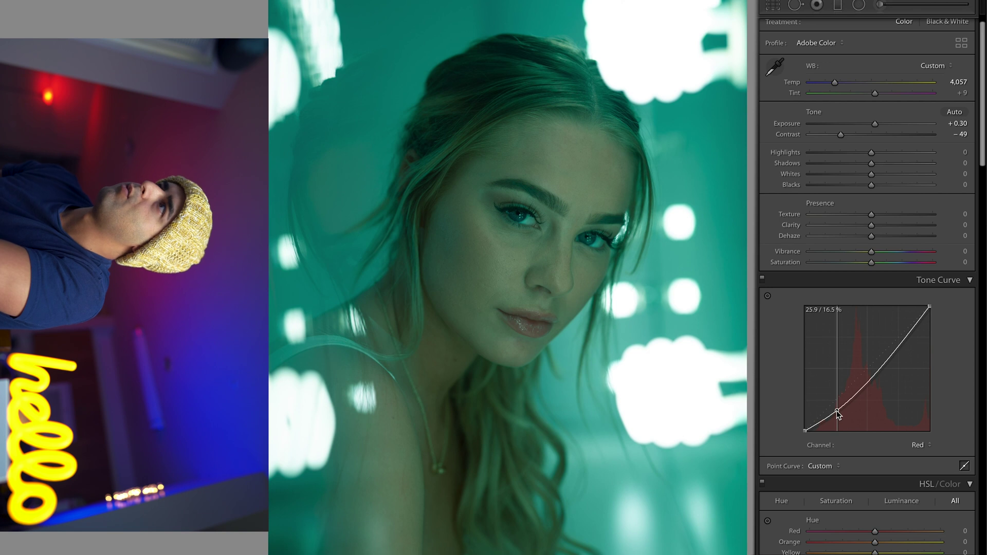
pyautogui.click(869, 381)
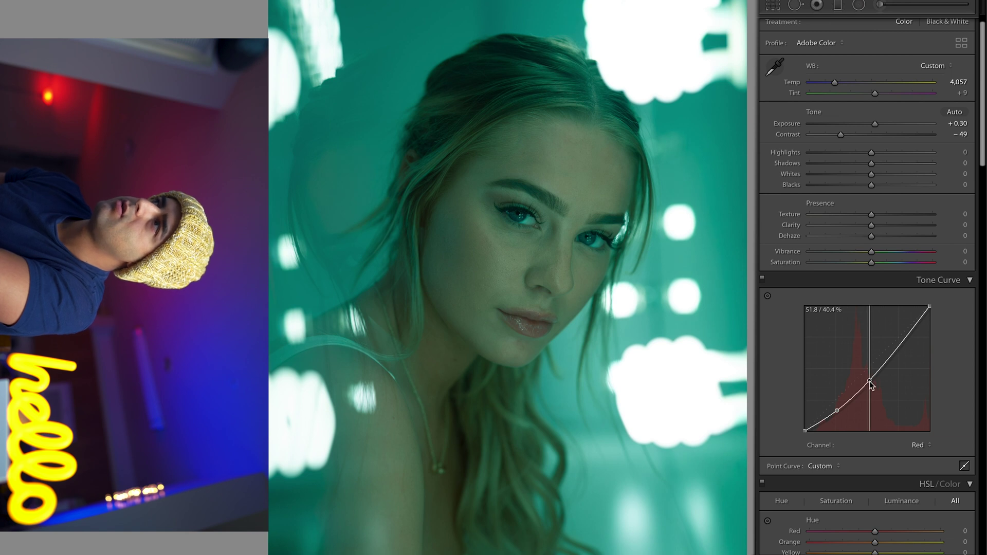
pyautogui.moveTo(870, 383); pyautogui.dragTo(866, 366)
# Shape the green channel's tone curve into a similar S with a raised midtone point and a lowered shadow point.
pyautogui.click(920, 445)
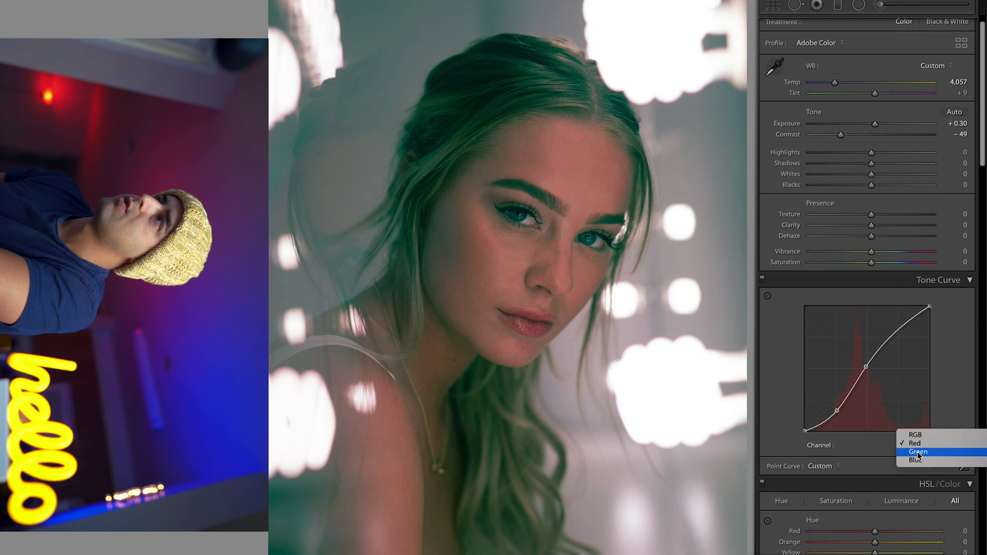
pyautogui.click(916, 454)
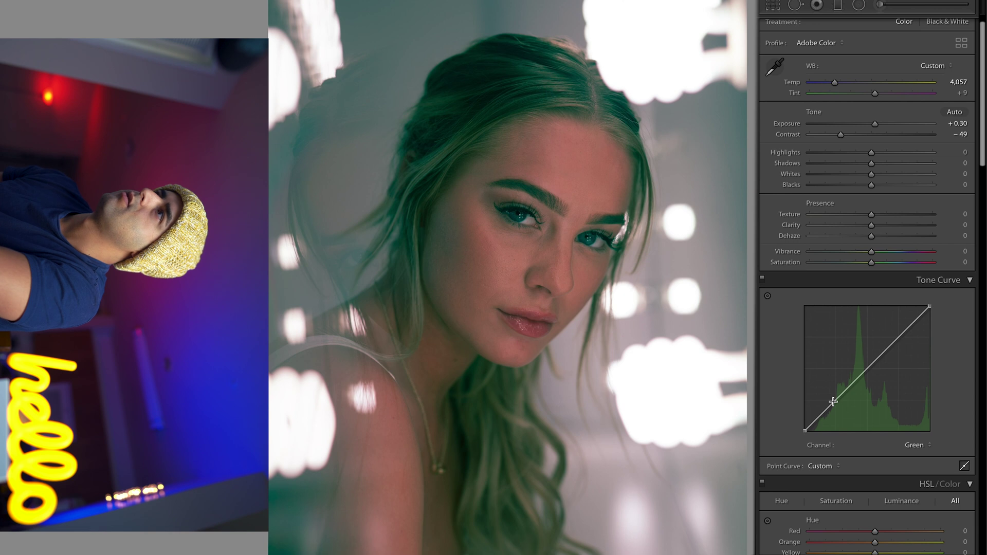
pyautogui.moveTo(833, 402); pyautogui.dragTo(862, 375)
pyautogui.moveTo(835, 410); pyautogui.dragTo(836, 408)
# Return to the red channel's tone curve and fine-tune its shadow point to about 27.1 / 20.4 %.
pyautogui.click(924, 450)
pyautogui.click(922, 443)
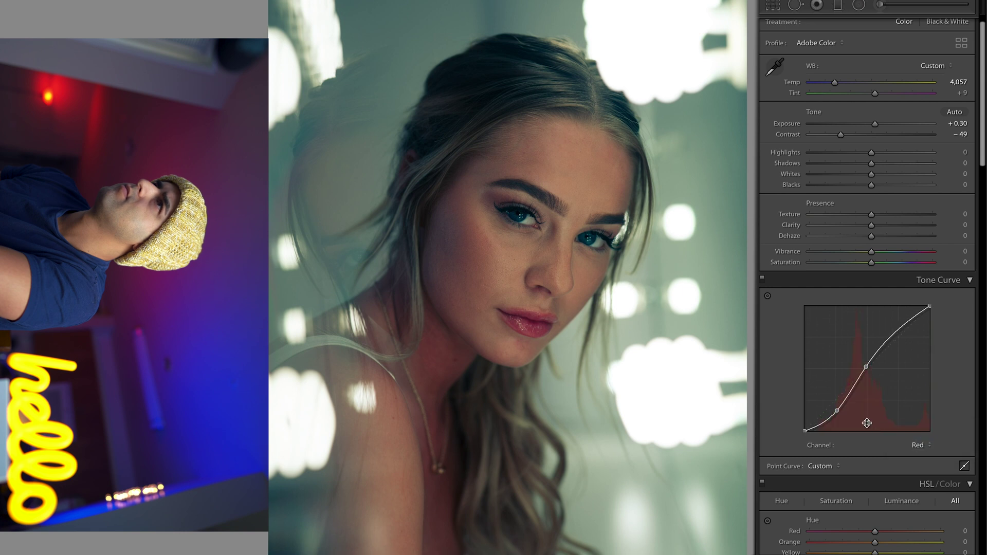
pyautogui.moveTo(839, 412); pyautogui.dragTo(836, 409)
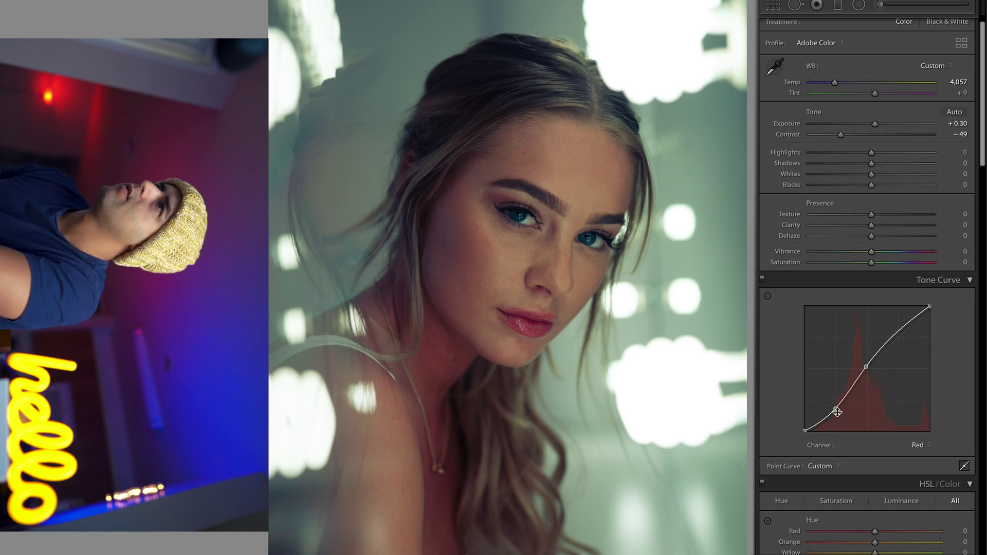
pyautogui.moveTo(837, 412); pyautogui.dragTo(839, 412)
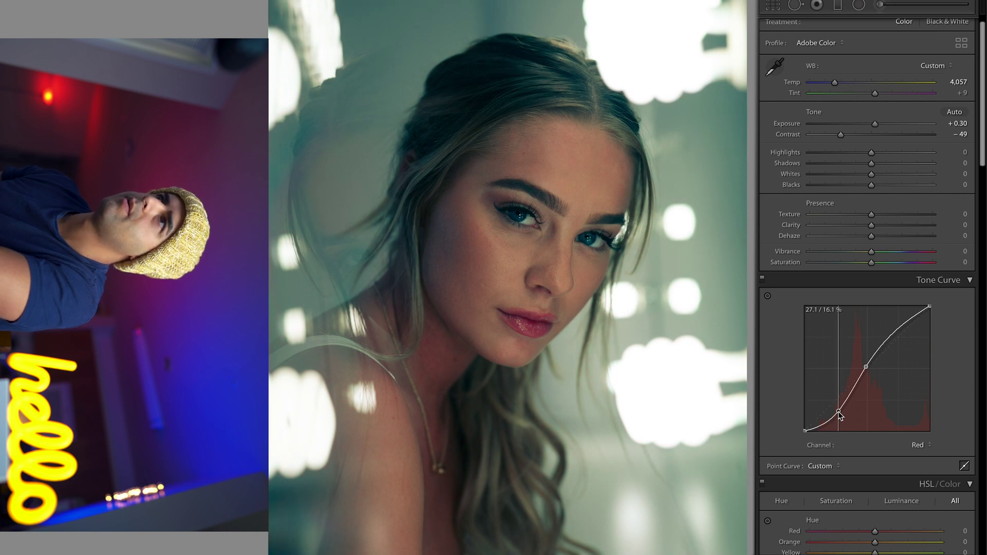
pyautogui.moveTo(839, 412); pyautogui.dragTo(838, 406)
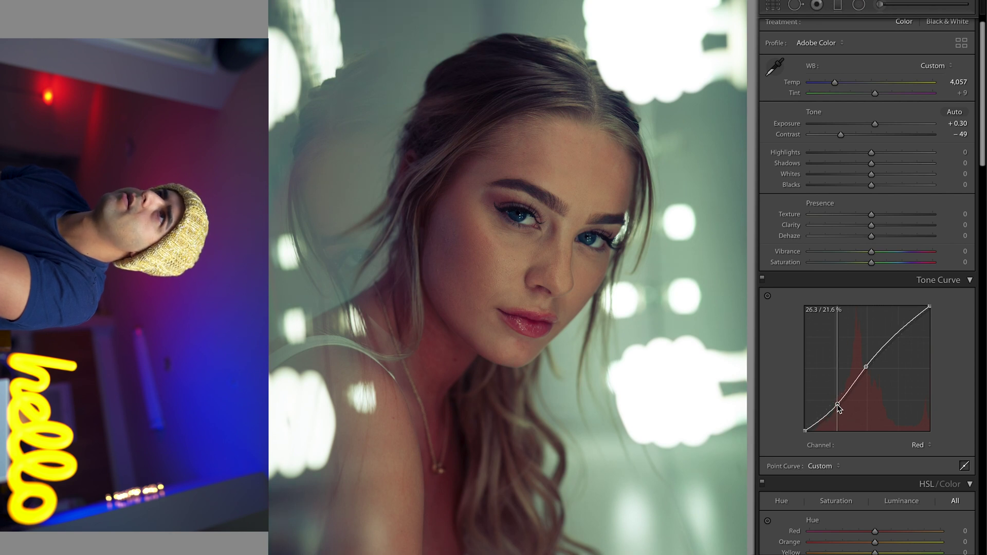
pyautogui.moveTo(838, 407); pyautogui.dragTo(839, 409)
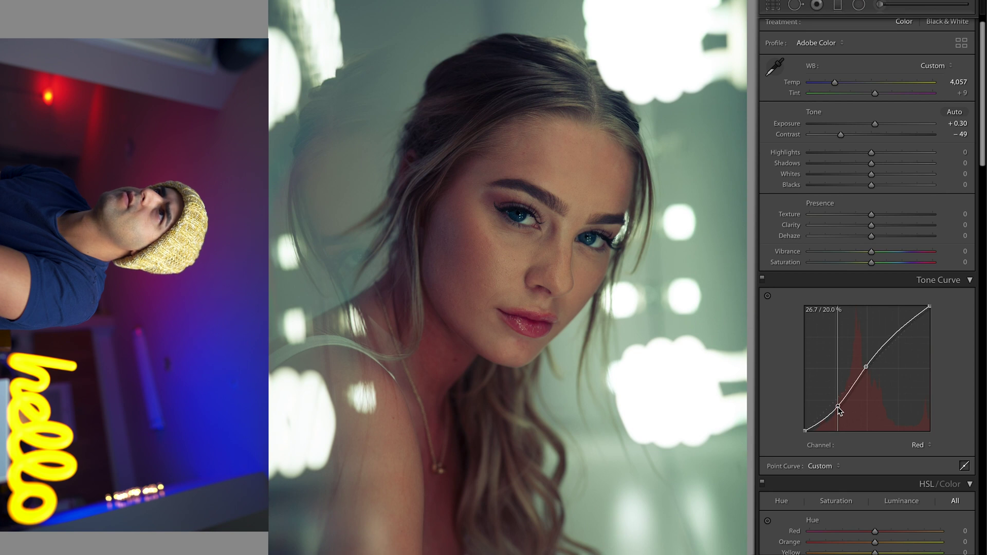
pyautogui.moveTo(839, 409); pyautogui.dragTo(840, 412)
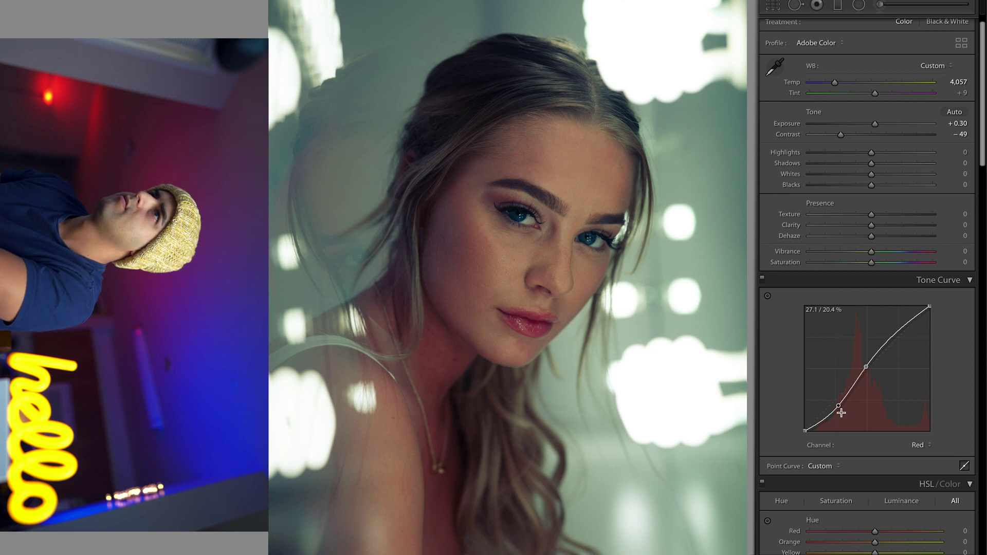
# Compare the edited portrait with its original version.
pyautogui.press('\\')
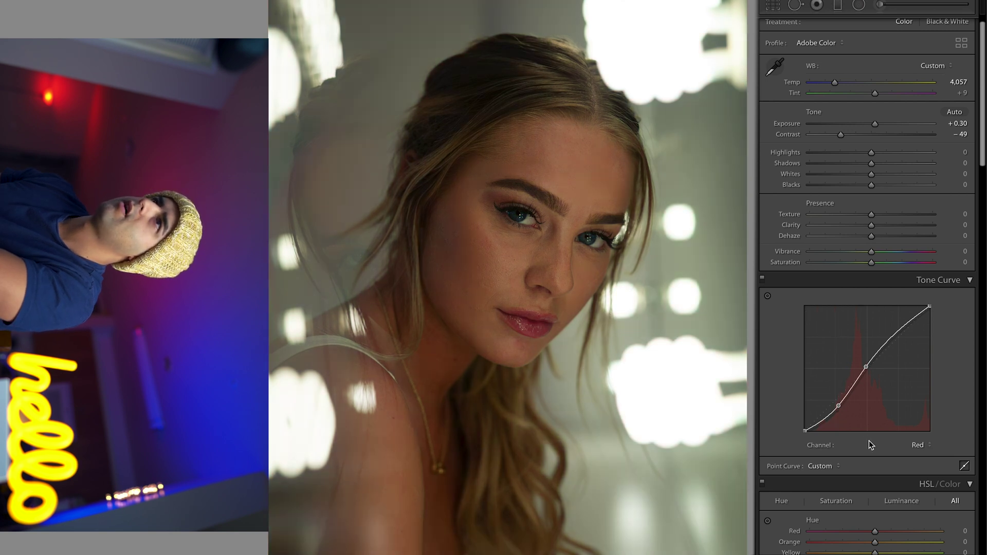
pyautogui.press('\\')
pyautogui.press('\\')
pyautogui.press('\\')
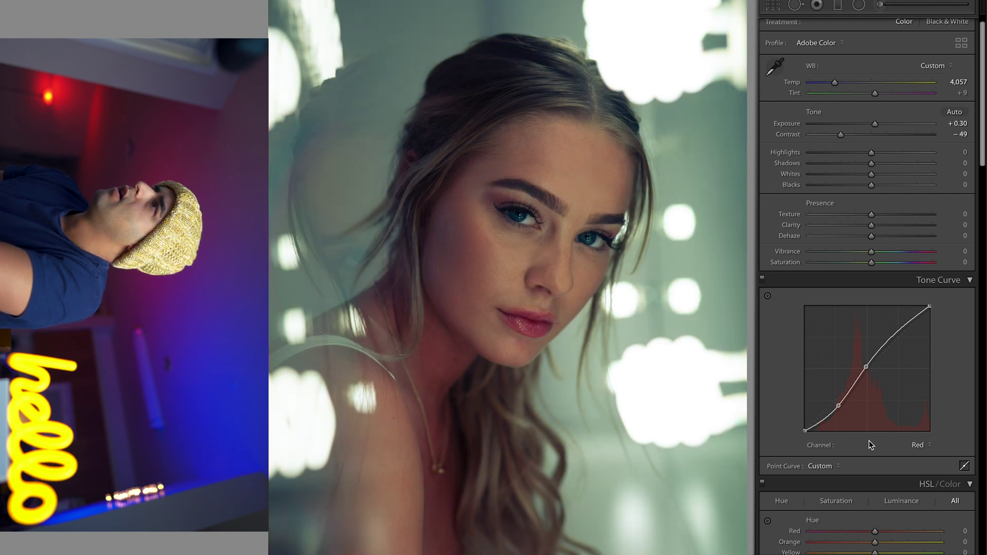
# Fine-tune the shadow point of the green channel's tone curve to about 25.9 / 19.2 %.
pyautogui.click(918, 445)
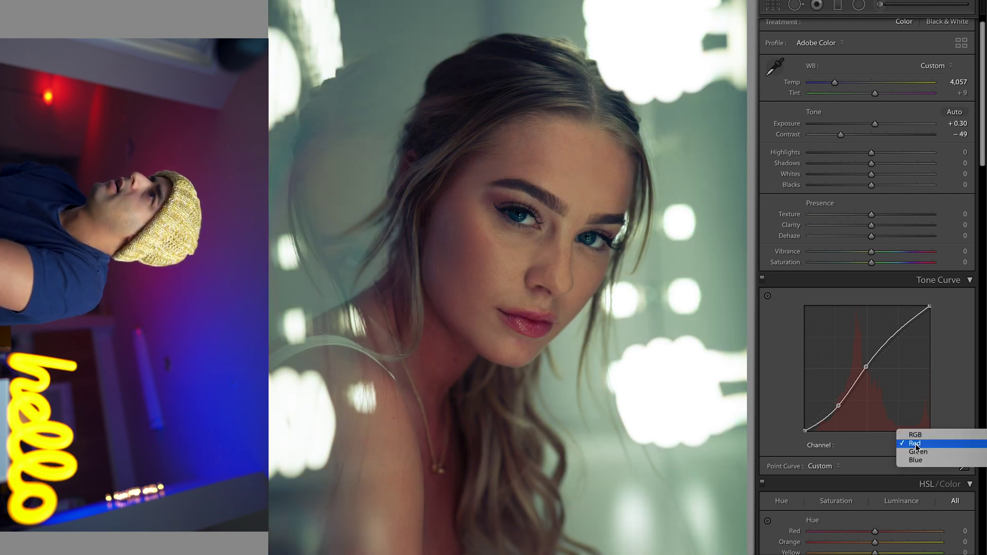
pyautogui.click(918, 452)
pyautogui.moveTo(836, 408); pyautogui.dragTo(838, 411)
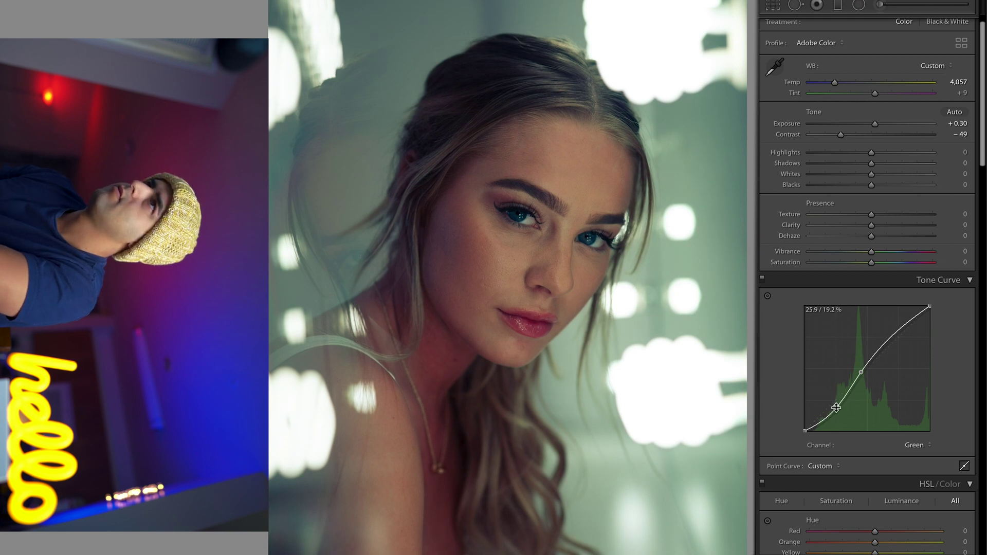
# Compare the portrait with its original version, then try a slight shift of the green curve's midtone point and undo it.
pyautogui.press('\\')
pyautogui.press('\\')
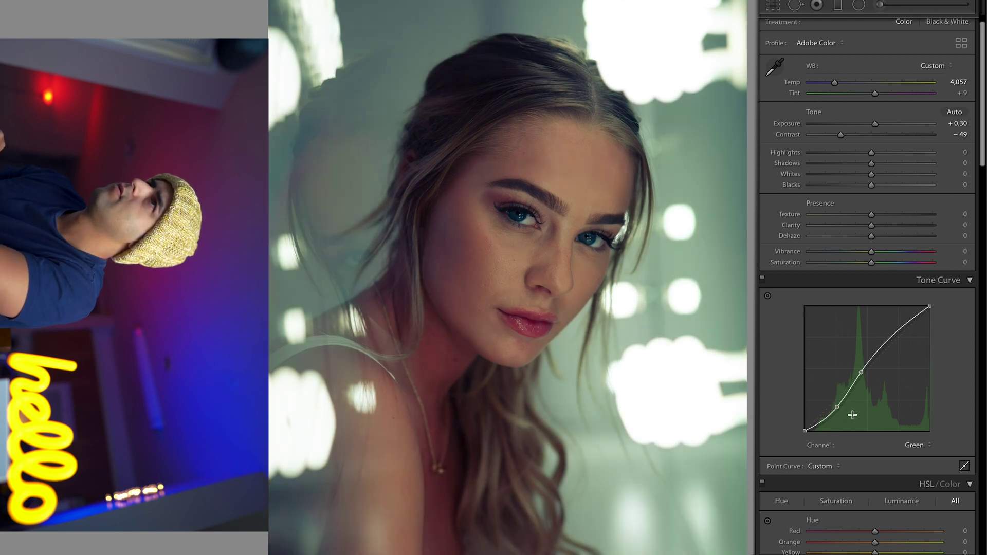
pyautogui.moveTo(860, 374); pyautogui.dragTo(860, 373)
pyautogui.press('super+z')
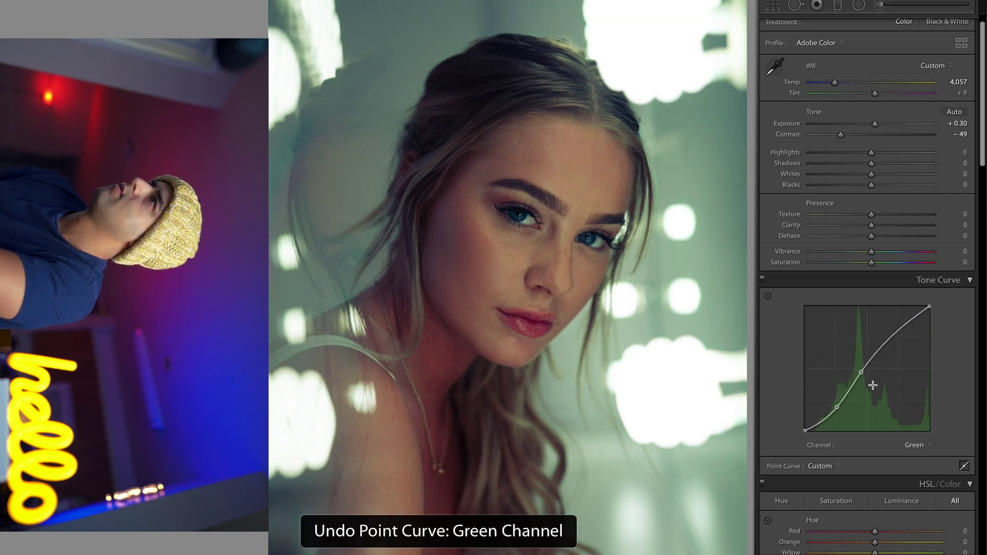
# Switch the tone curve to the blue channel and place a slightly lowered shadow point at about 25.1 / 23.5 %.
pyautogui.click(915, 446)
pyautogui.click(909, 451)
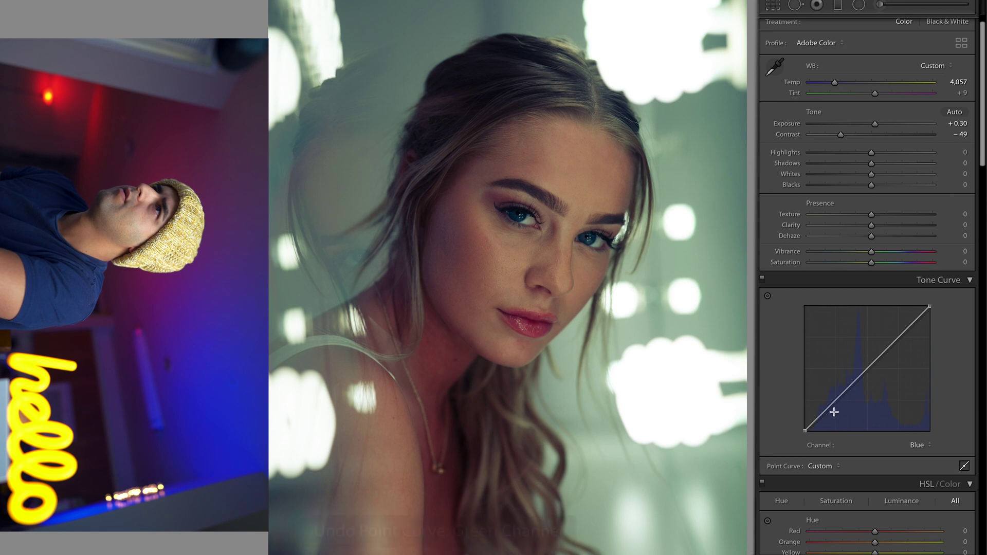
pyautogui.moveTo(833, 403); pyautogui.dragTo(836, 407)
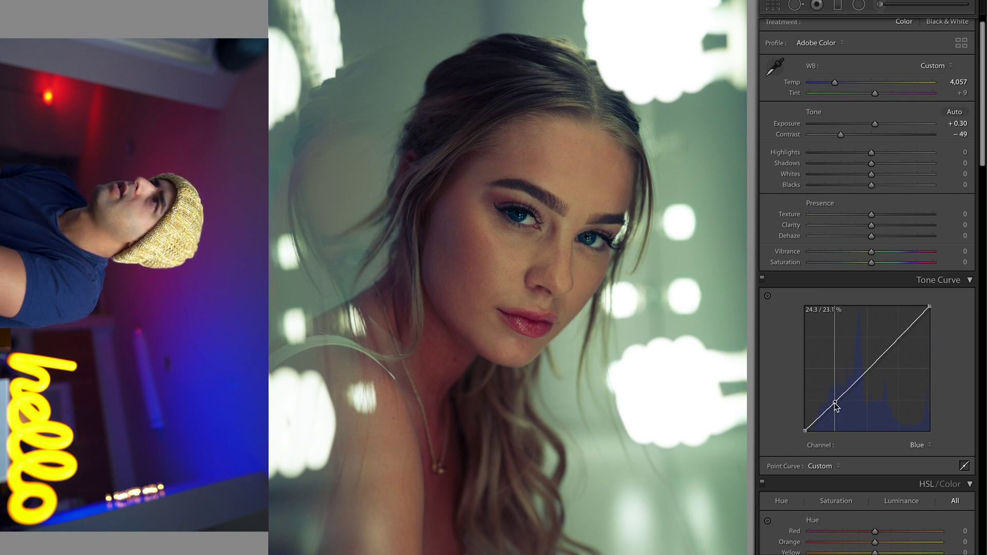
pyautogui.moveTo(836, 407); pyautogui.dragTo(837, 407)
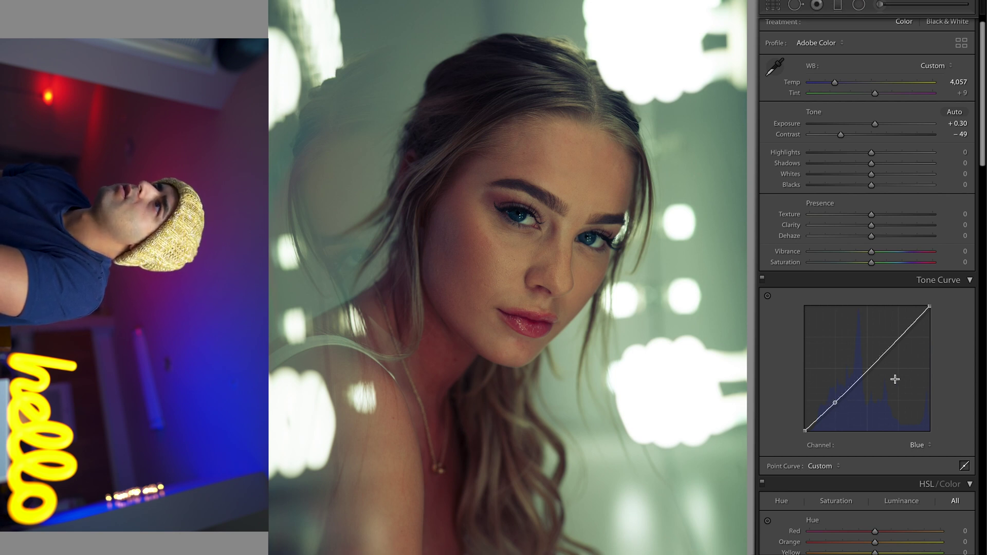
pyautogui.moveTo(835, 403); pyautogui.dragTo(836, 405)
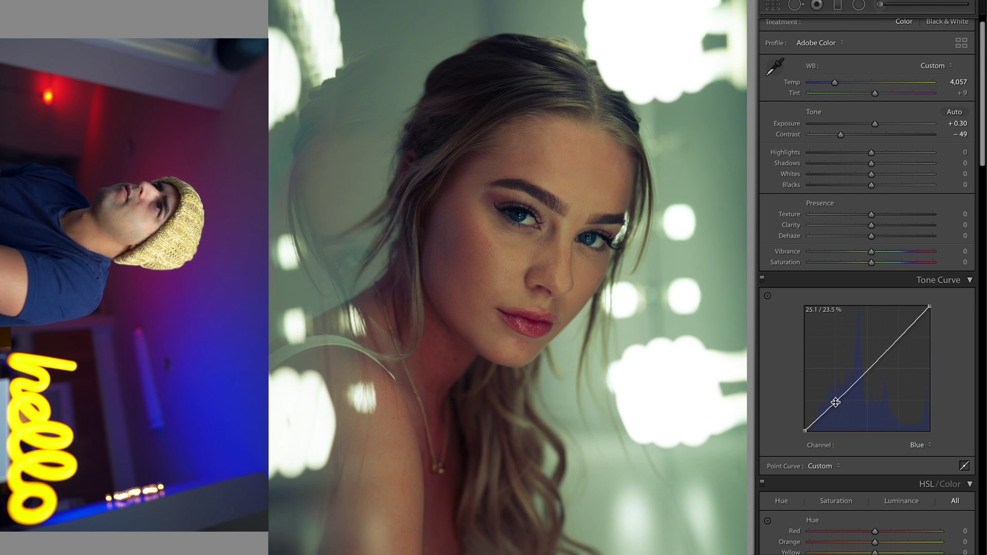
# Add raised points to the blue curve: a midtone at about 49.4 / 55.7 % and a highlight at about 75.7 / 80.8 %.
pyautogui.click(872, 369)
pyautogui.moveTo(872, 369); pyautogui.dragTo(901, 333)
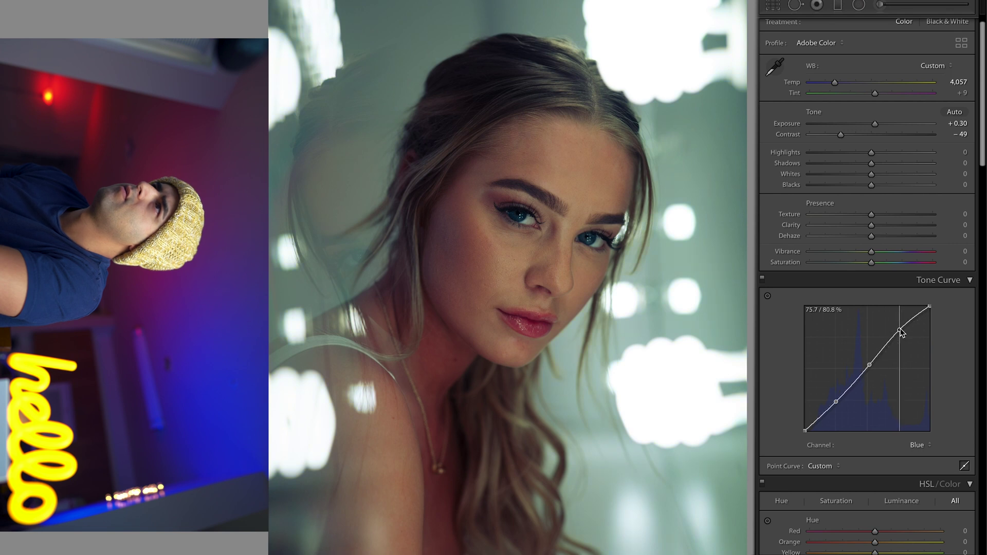
pyautogui.moveTo(870, 365); pyautogui.dragTo(867, 363)
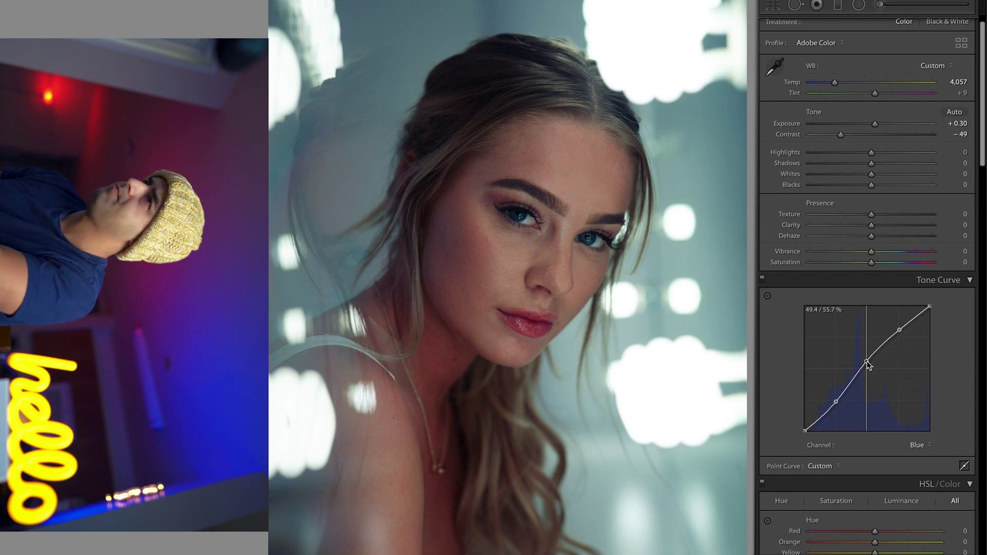
# Compare the portrait with its original version to judge the effect of the blue channel curve.
pyautogui.press('\\')
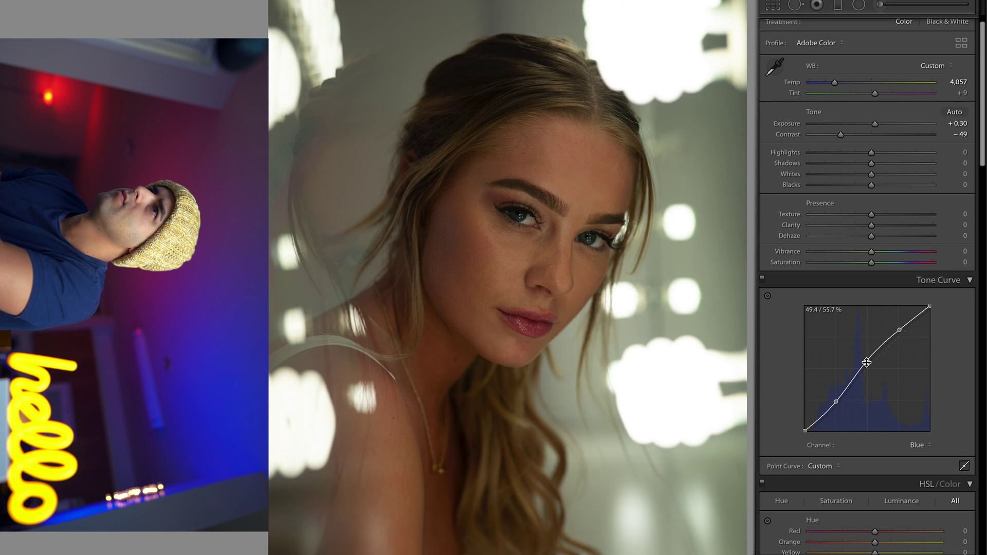
pyautogui.press('\\')
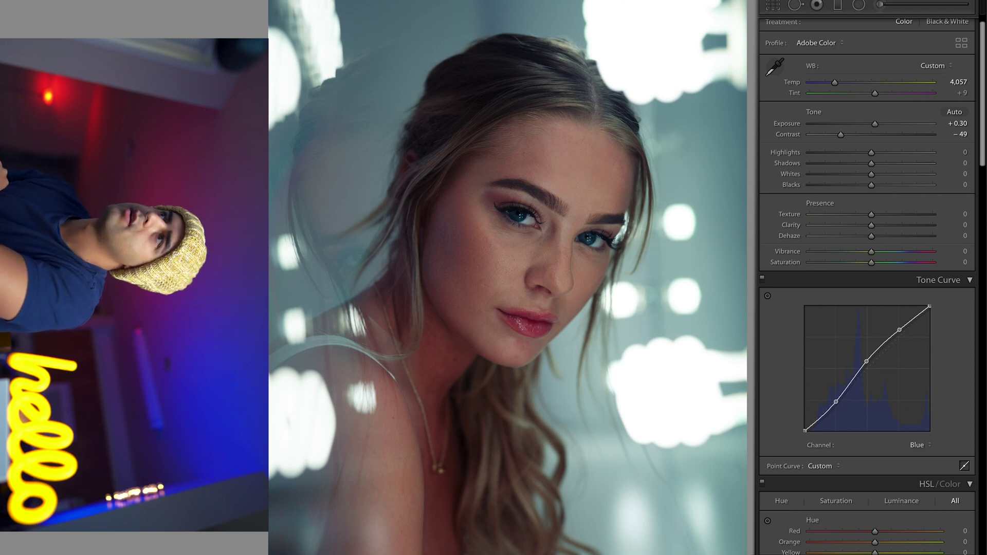
pyautogui.press('\\')
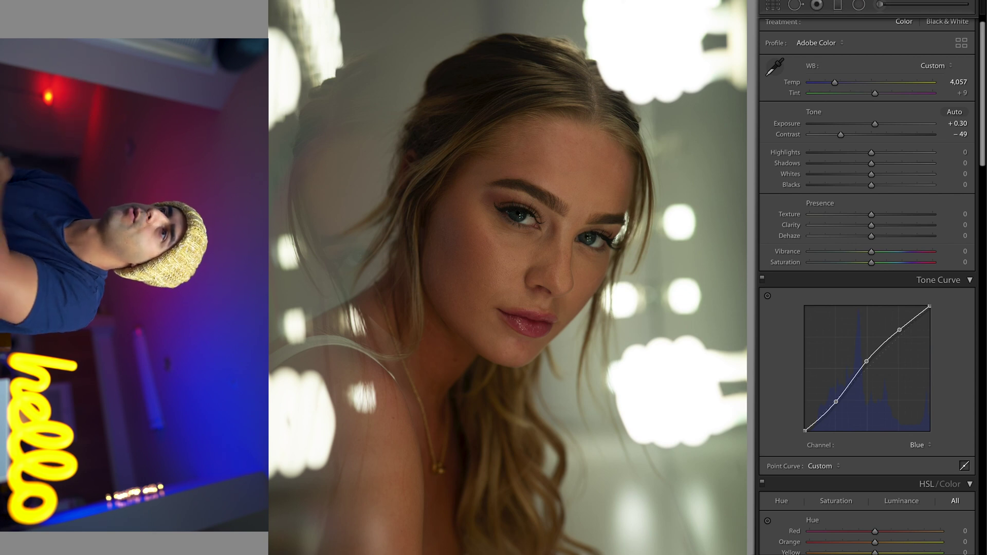
pyautogui.press('\\')
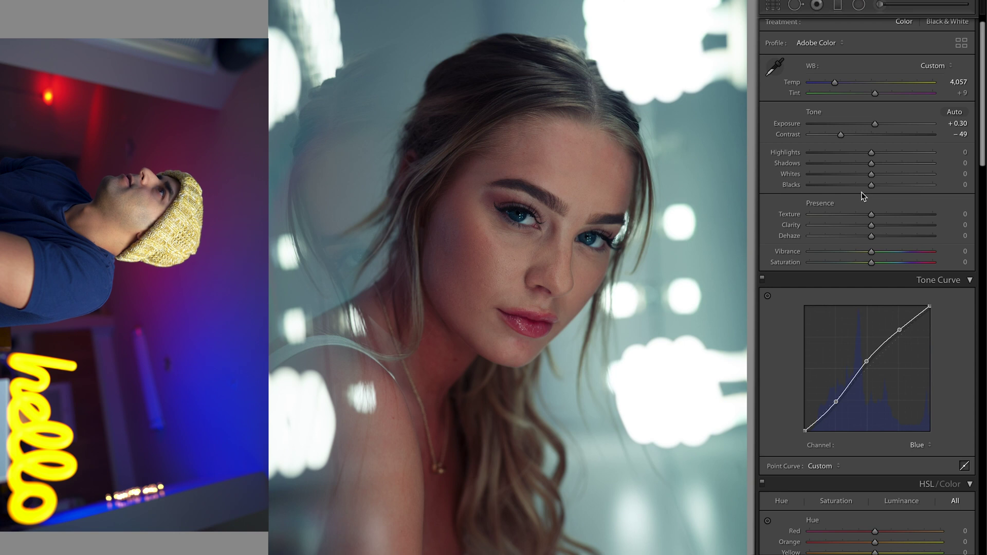
# Raise the basic tone settings of the portrait, with Highlights at +62 and Shadows at +25.
pyautogui.scroll(1, 890, 195)
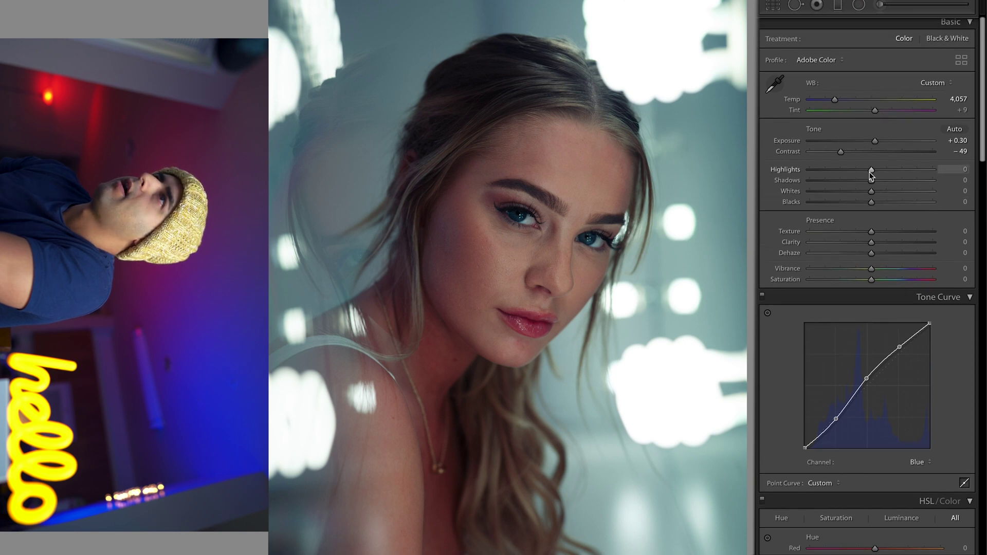
pyautogui.moveTo(871, 170); pyautogui.dragTo(910, 172)
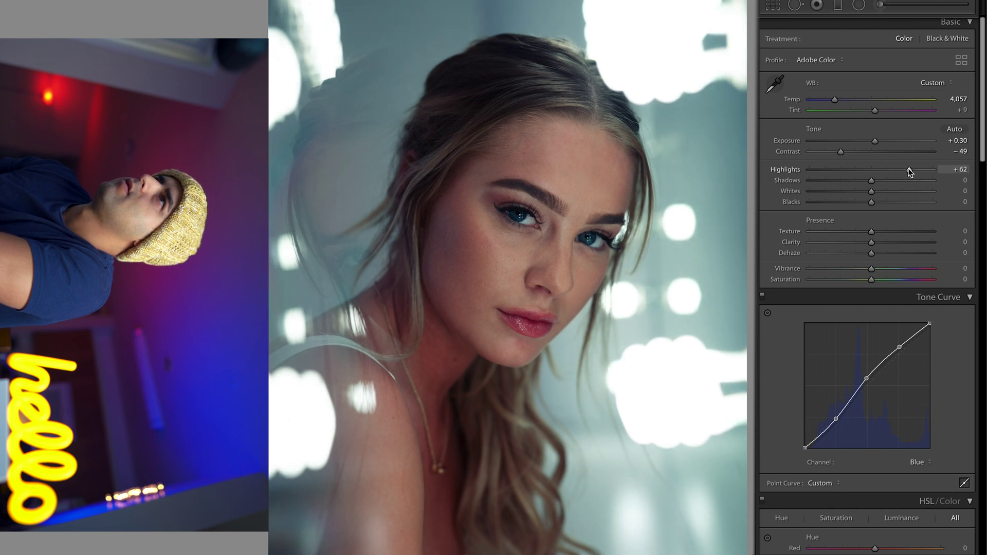
pyautogui.moveTo(872, 183)
pyautogui.mouseDown()
pyautogui.moveTo(842, 190)
pyautogui.moveTo(884, 186)
pyautogui.mouseUp()
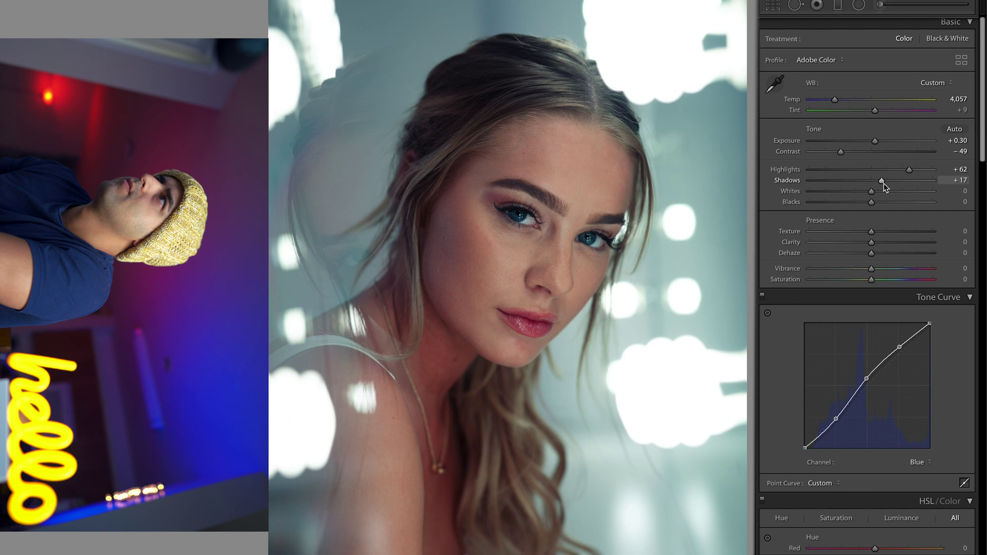
pyautogui.doubleClick(882, 183)
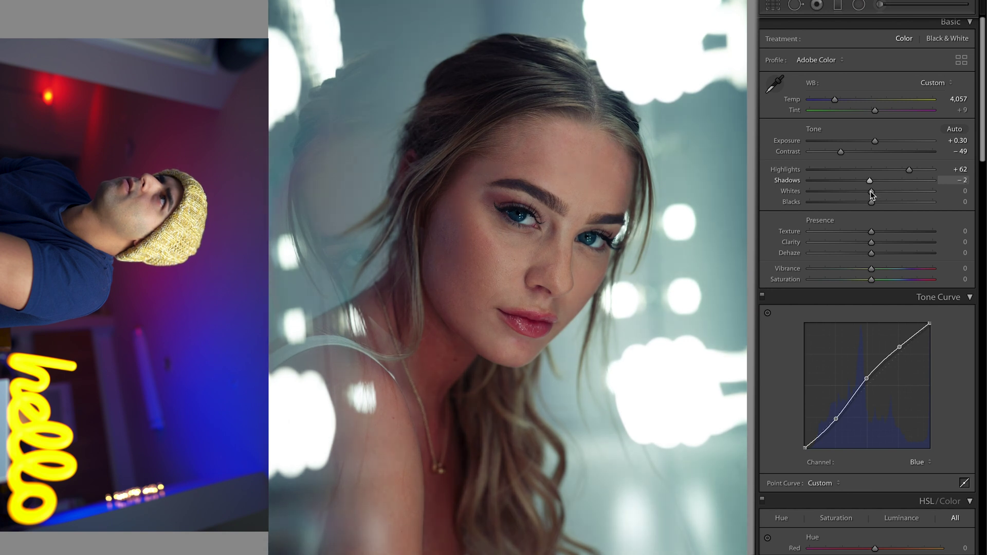
pyautogui.moveTo(871, 191); pyautogui.dragTo(888, 182)
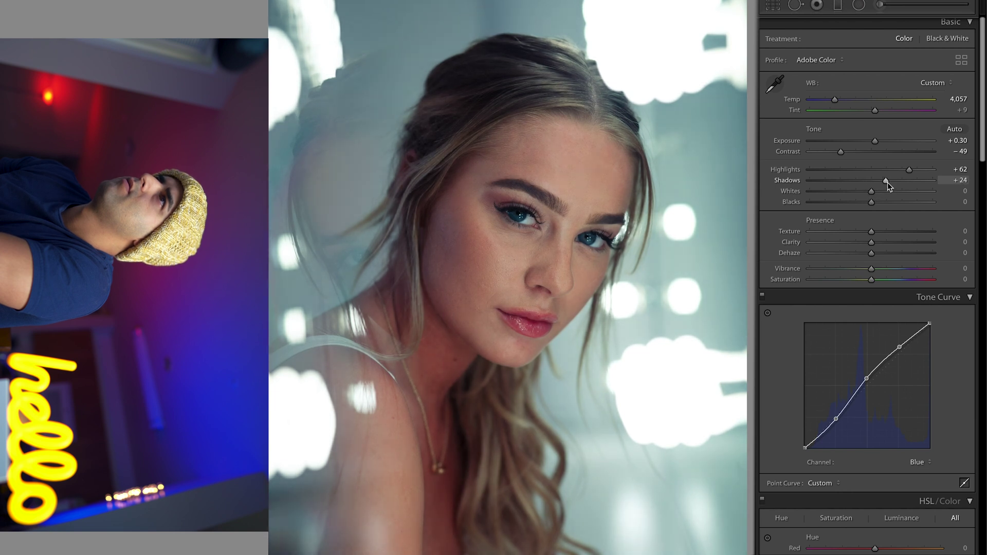
pyautogui.moveTo(887, 184)
pyautogui.mouseDown()
pyautogui.moveTo(874, 188)
pyautogui.moveTo(889, 180)
pyautogui.mouseUp()
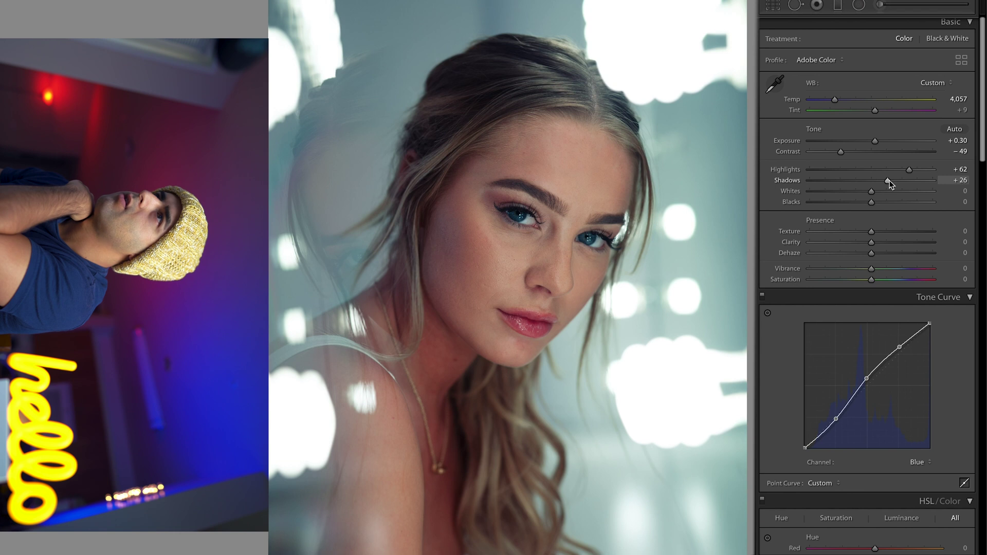
pyautogui.moveTo(888, 182); pyautogui.dragTo(875, 192)
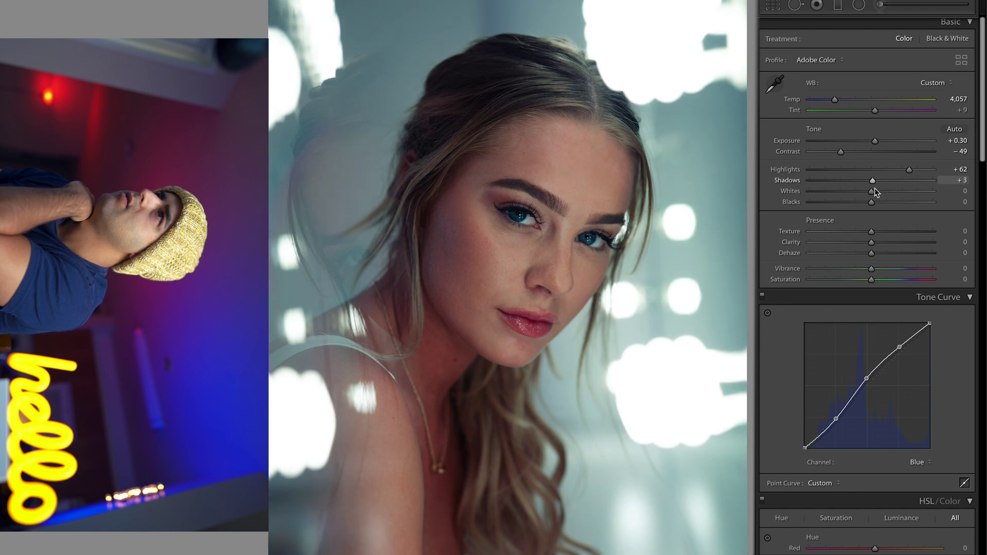
pyautogui.moveTo(872, 190)
pyautogui.mouseDown()
pyautogui.moveTo(822, 205)
pyautogui.moveTo(888, 195)
pyautogui.mouseUp()
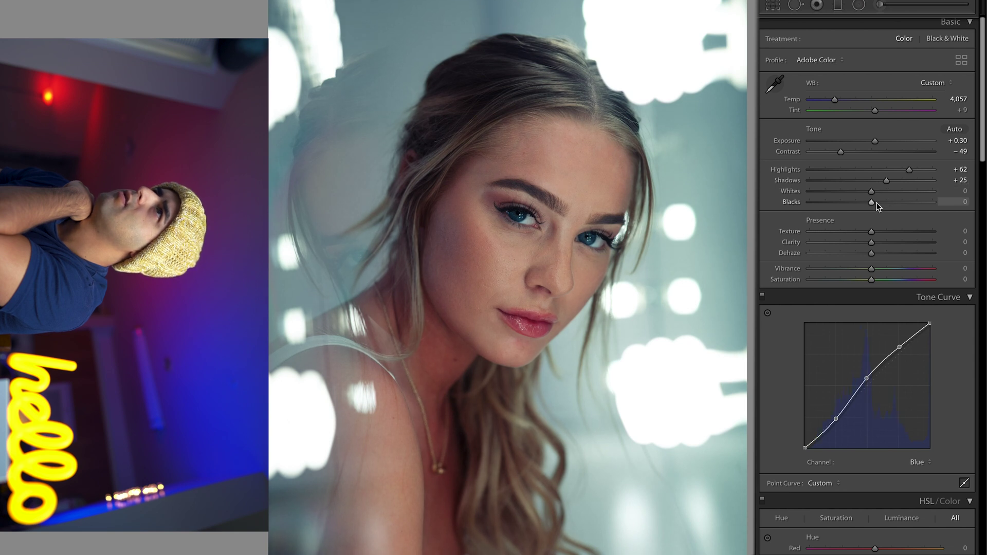
# Set Whites to +26 and Blacks to -15, and refine Shadows to +22.
pyautogui.moveTo(867, 206)
pyautogui.mouseDown()
pyautogui.moveTo(847, 209)
pyautogui.moveTo(863, 208)
pyautogui.mouseUp()
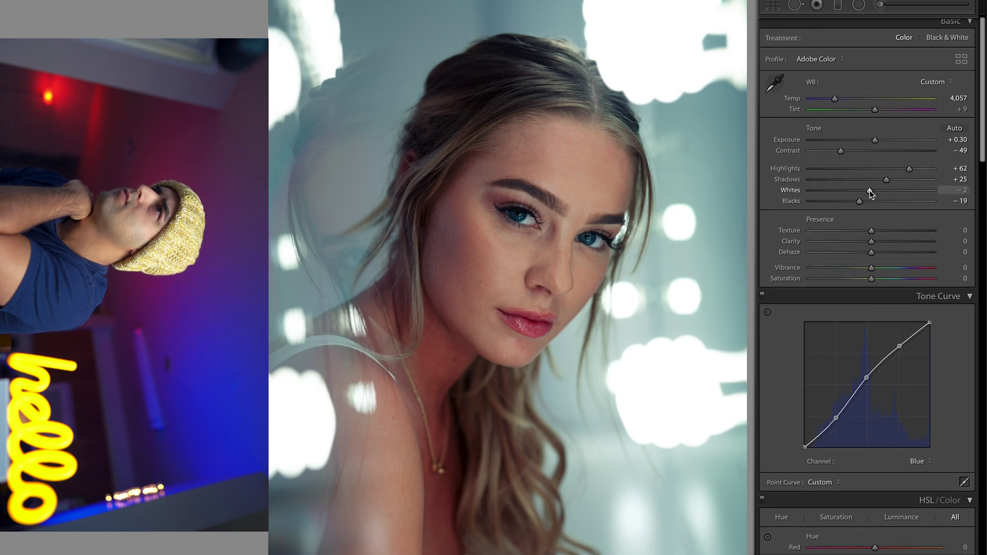
pyautogui.moveTo(864, 193); pyautogui.dragTo(890, 194)
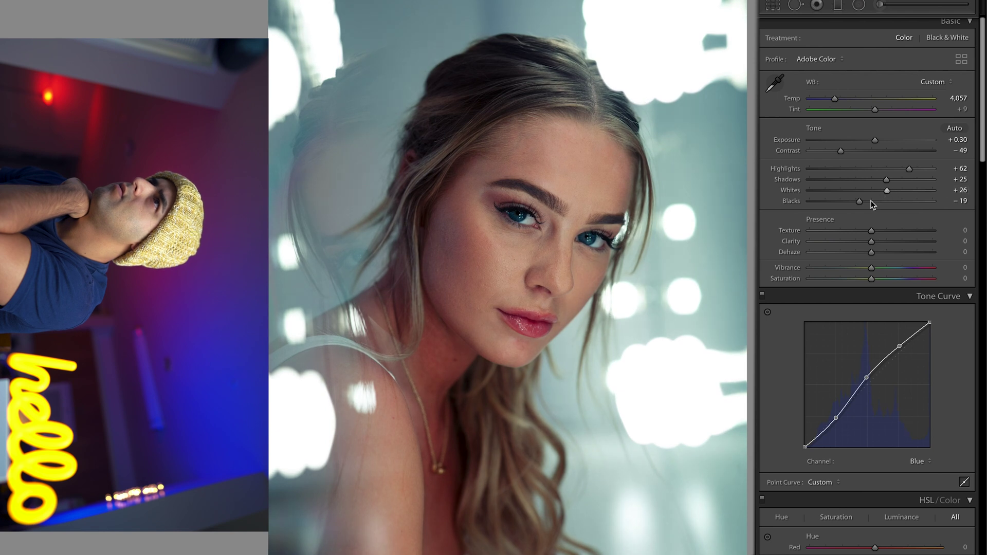
pyautogui.moveTo(870, 202)
pyautogui.mouseDown()
pyautogui.moveTo(854, 210)
pyautogui.moveTo(863, 204)
pyautogui.mouseUp()
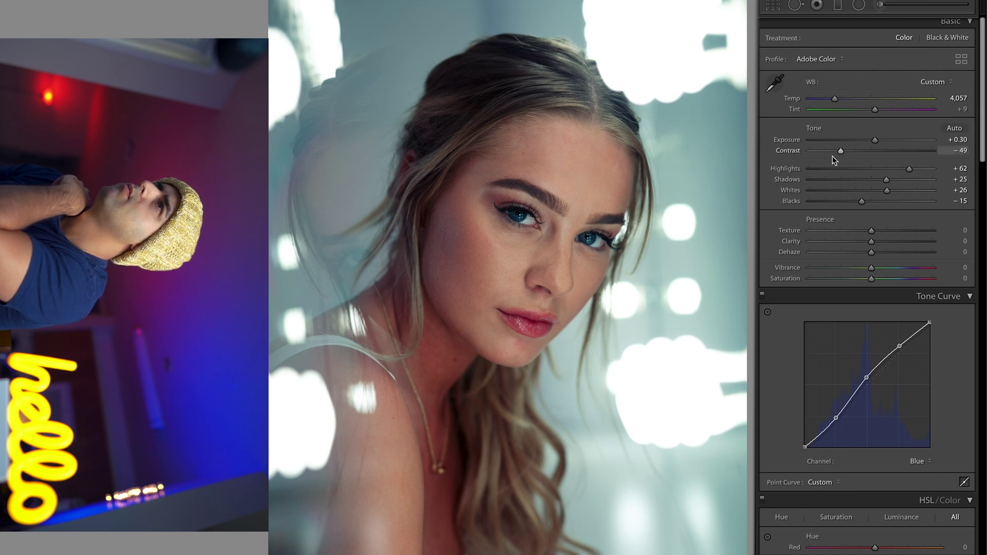
pyautogui.moveTo(888, 182); pyautogui.dragTo(885, 183)
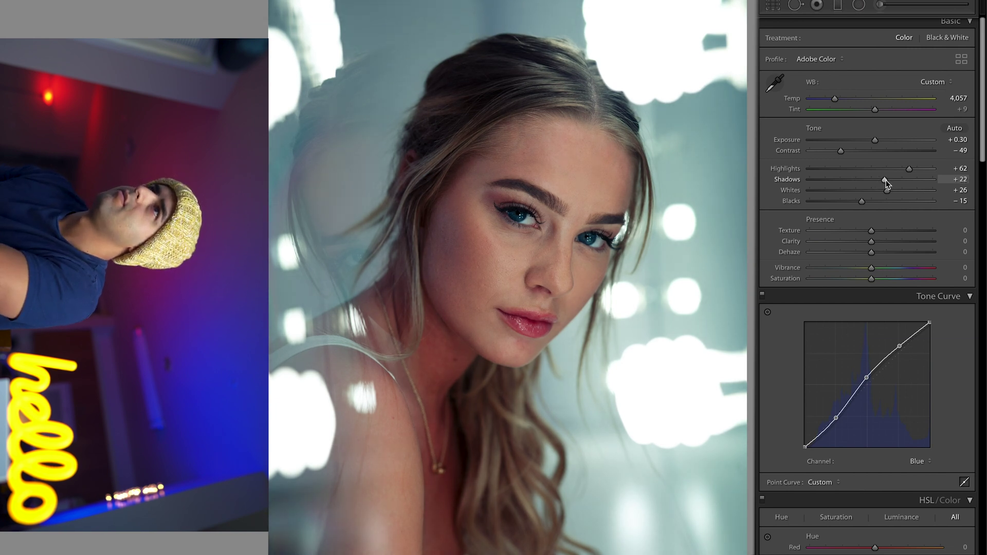
# Compare the portrait with its original version to judge the highlight, shadow, white and black adjustments.
pyautogui.press('\\')
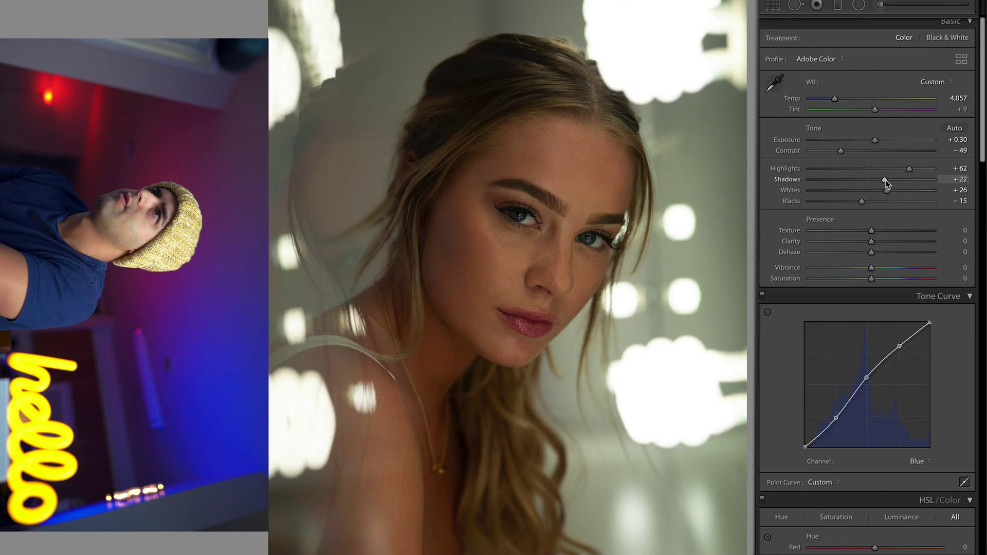
pyautogui.press('\\')
pyautogui.press('\\')
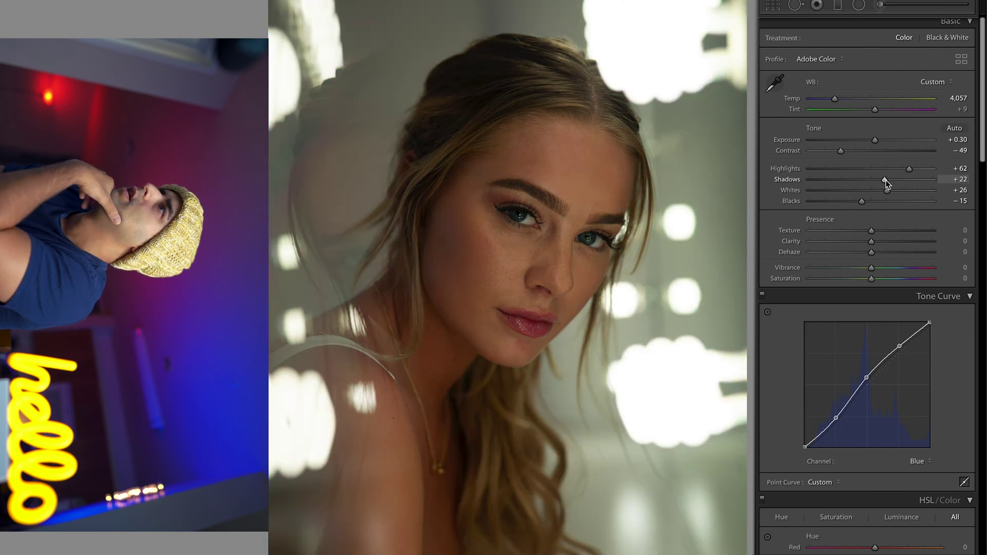
pyautogui.press('\\')
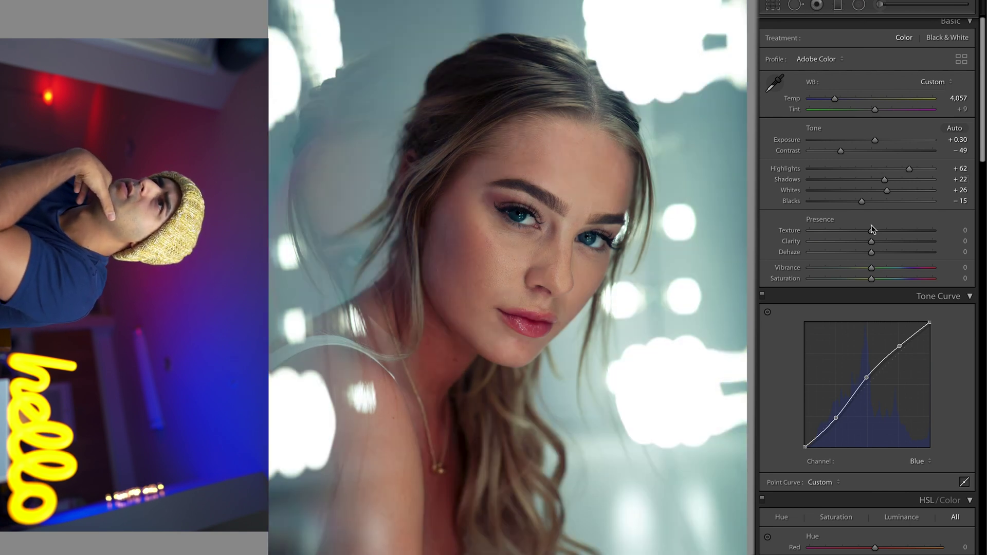
# Increase the portrait's Texture to +8.
pyautogui.moveTo(872, 231); pyautogui.dragTo(870, 233)
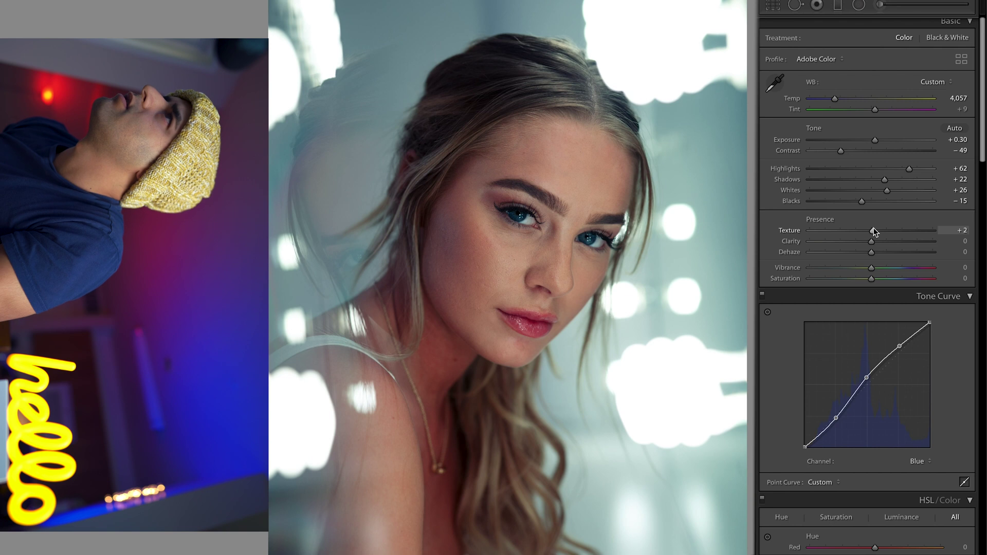
pyautogui.moveTo(871, 231); pyautogui.dragTo(881, 230)
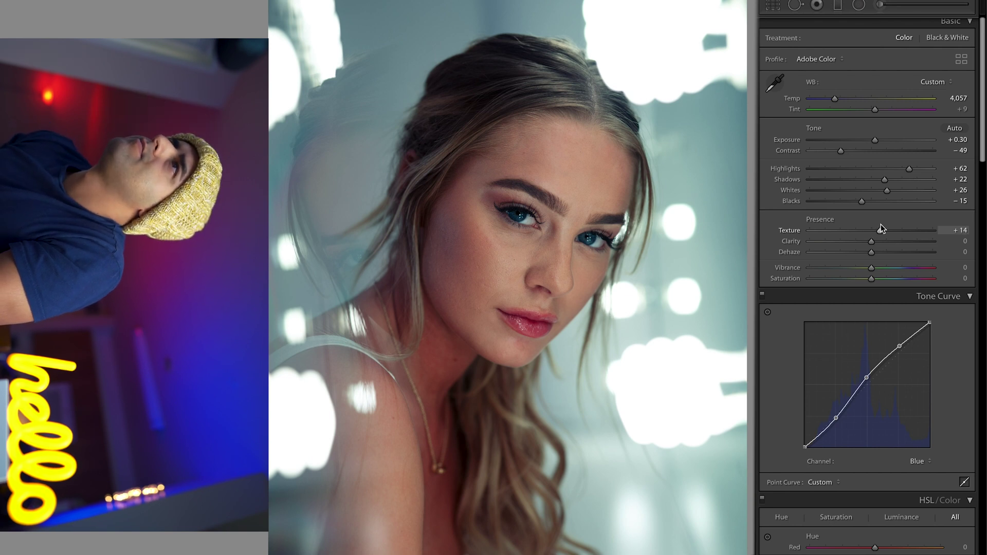
pyautogui.moveTo(881, 227); pyautogui.dragTo(877, 230)
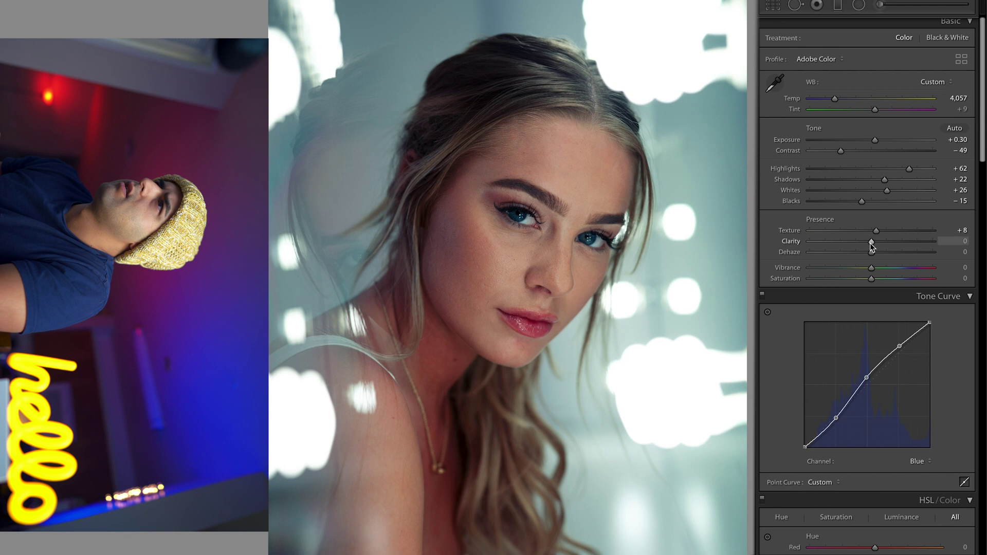
# Try positive and negative Clarity values, settle on -7, and refine Texture to +7.
pyautogui.moveTo(871, 245); pyautogui.dragTo(880, 245)
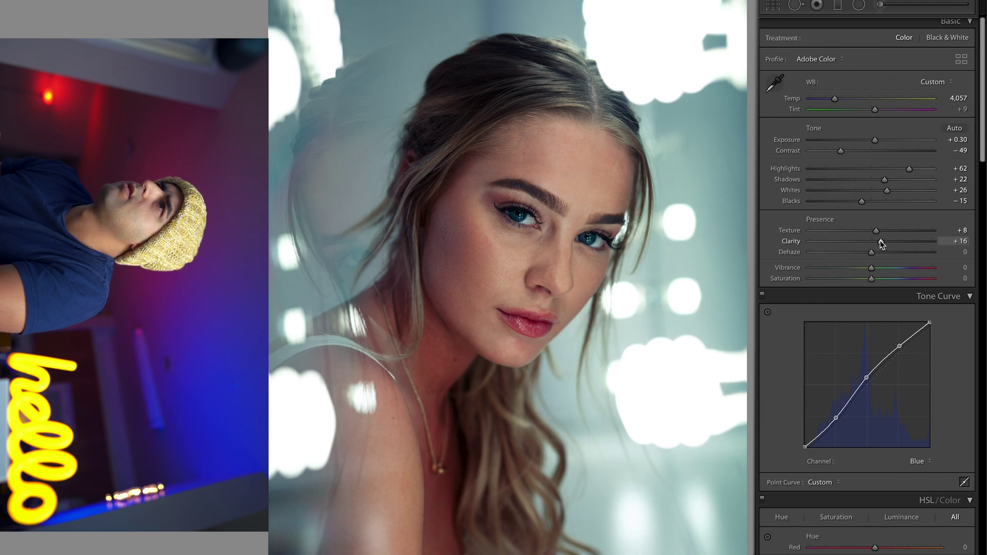
pyautogui.moveTo(881, 245); pyautogui.dragTo(858, 246)
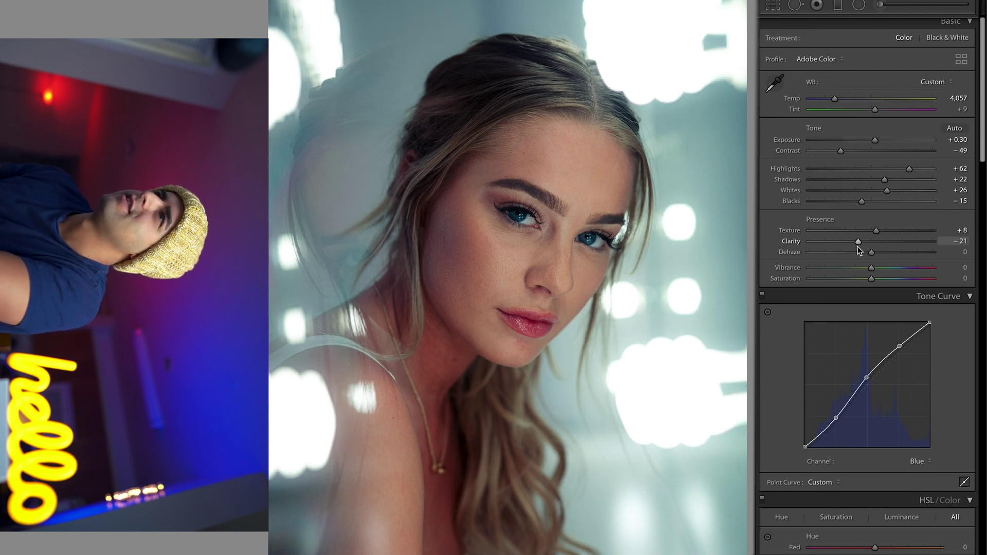
pyautogui.moveTo(857, 246); pyautogui.dragTo(883, 250)
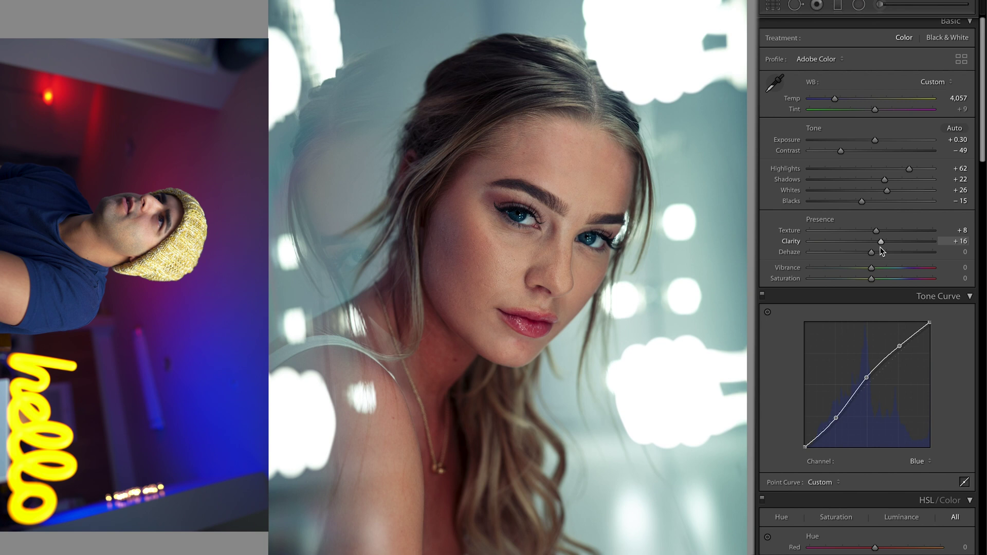
pyautogui.moveTo(879, 248); pyautogui.dragTo(865, 250)
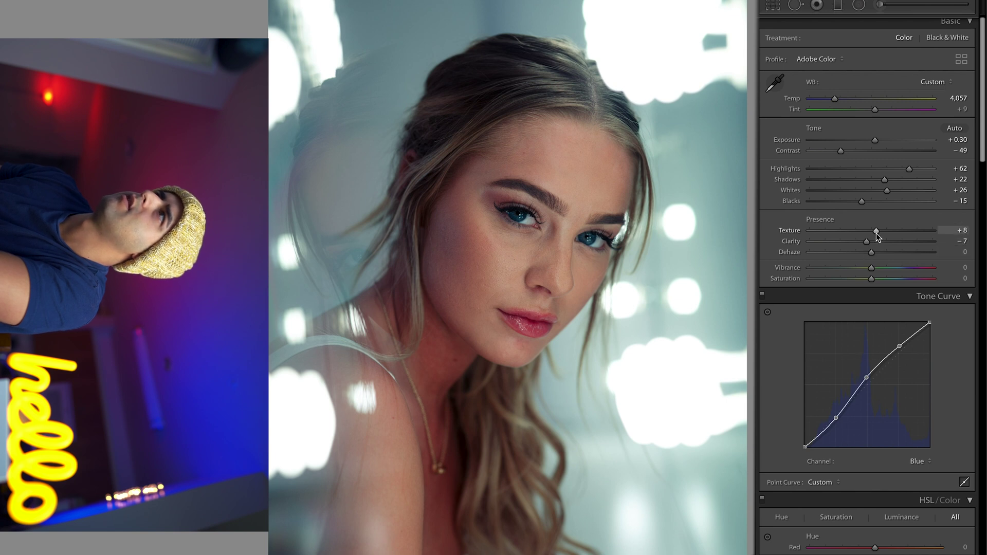
pyautogui.moveTo(875, 230); pyautogui.dragTo(875, 230)
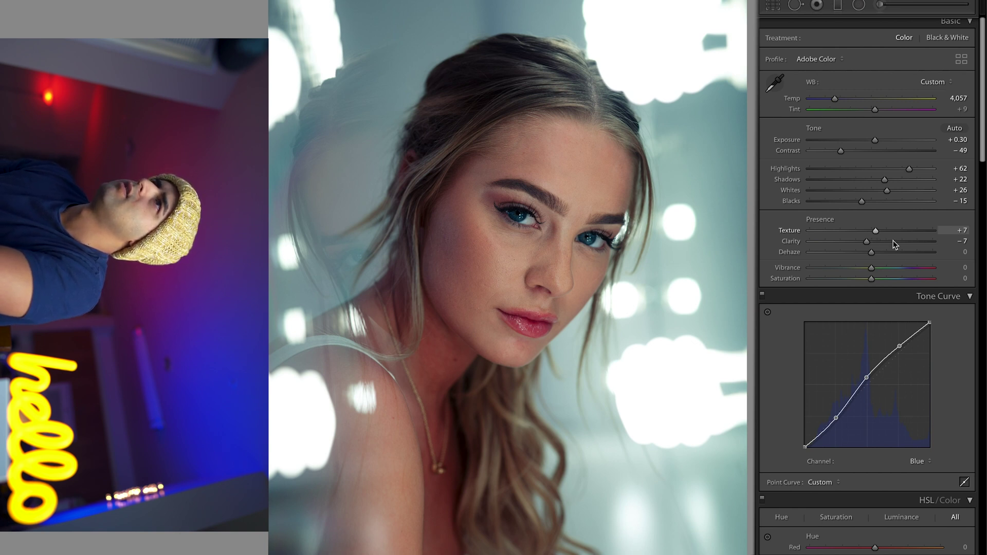
# Set Dehaze to +1, and try Vibrance at -13 with Saturation at +22 before resetting Saturation to 0.
pyautogui.moveTo(873, 252); pyautogui.dragTo(874, 254)
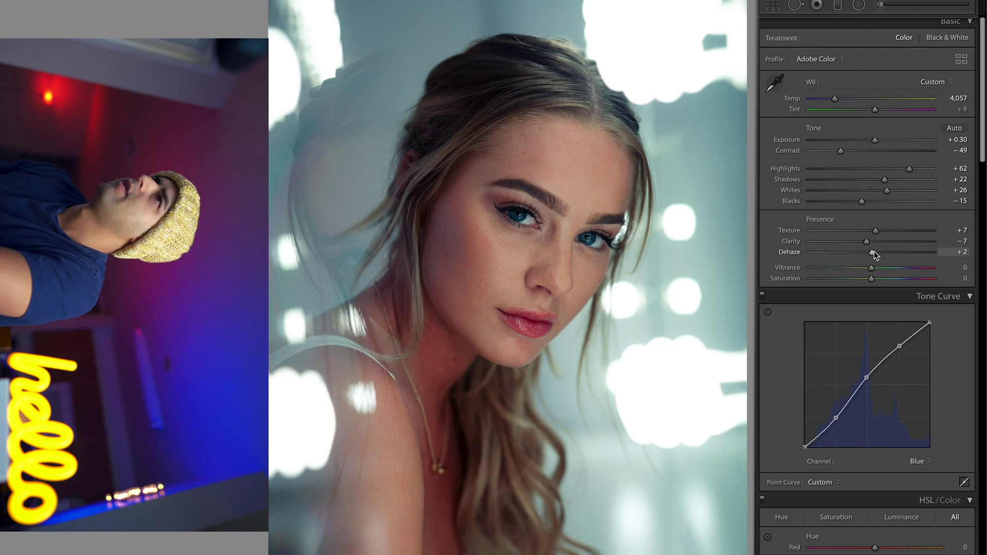
pyautogui.moveTo(872, 268)
pyautogui.mouseDown()
pyautogui.moveTo(927, 269)
pyautogui.moveTo(856, 267)
pyautogui.mouseUp()
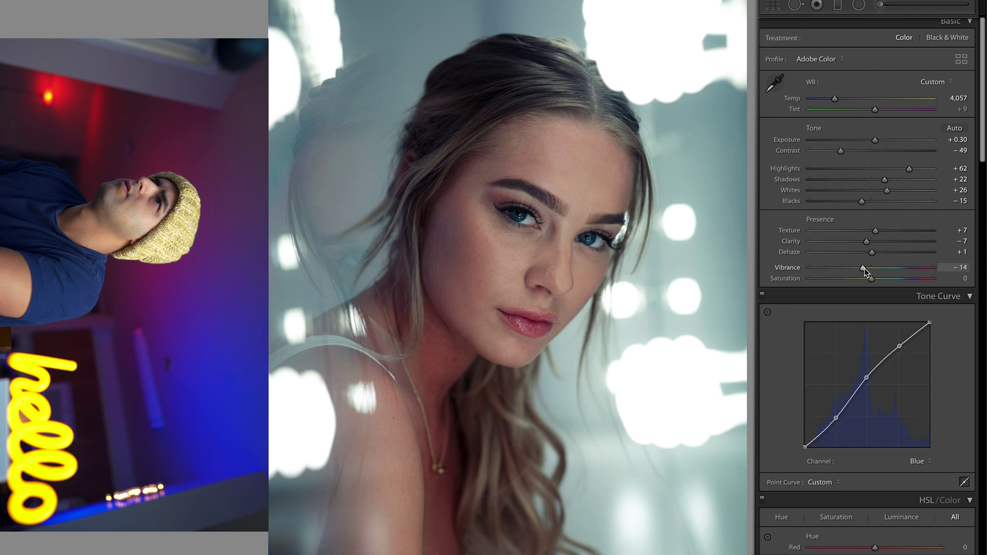
pyautogui.doubleClick(877, 269)
pyautogui.moveTo(871, 269); pyautogui.dragTo(885, 279)
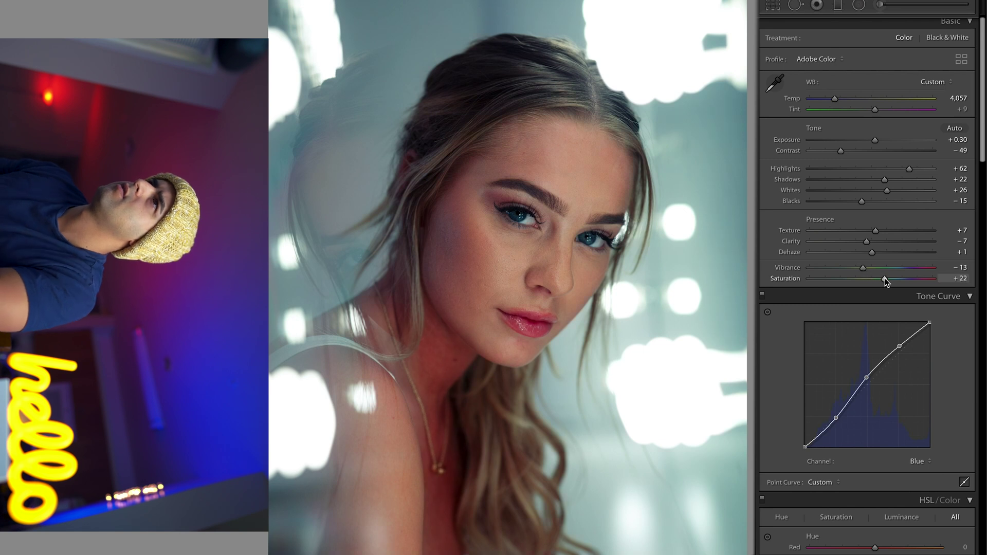
pyautogui.doubleClick(872, 279)
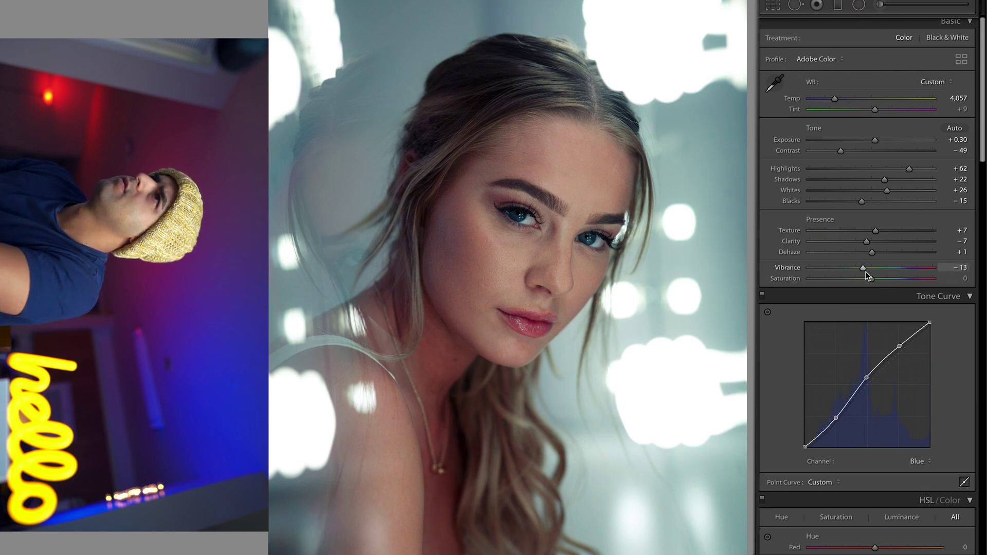
# Try Vibrance at +8 with Saturation at -7, then return Saturation to 0 and settle Vibrance at +4.
pyautogui.doubleClick(867, 267)
pyautogui.moveTo(871, 269); pyautogui.dragTo(877, 269)
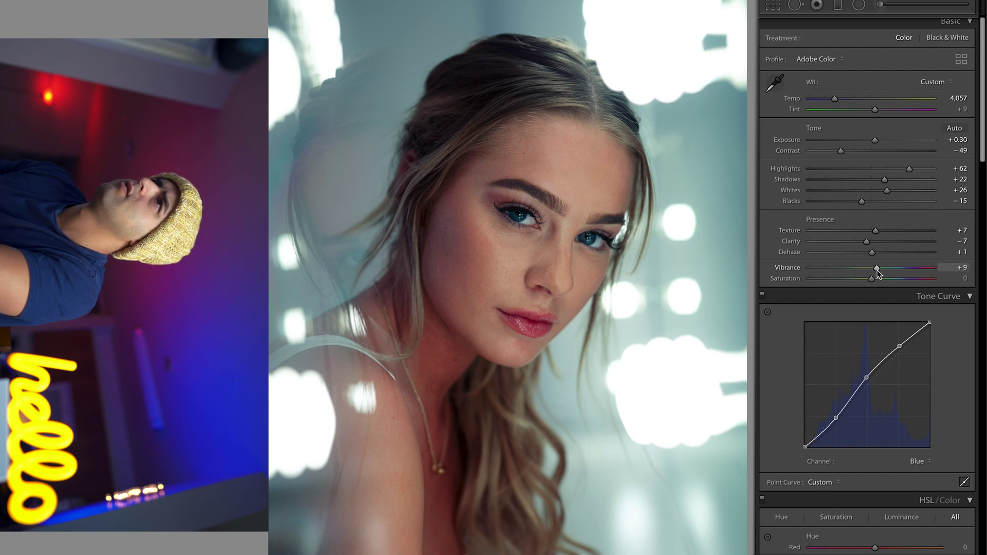
pyautogui.moveTo(873, 278); pyautogui.dragTo(869, 279)
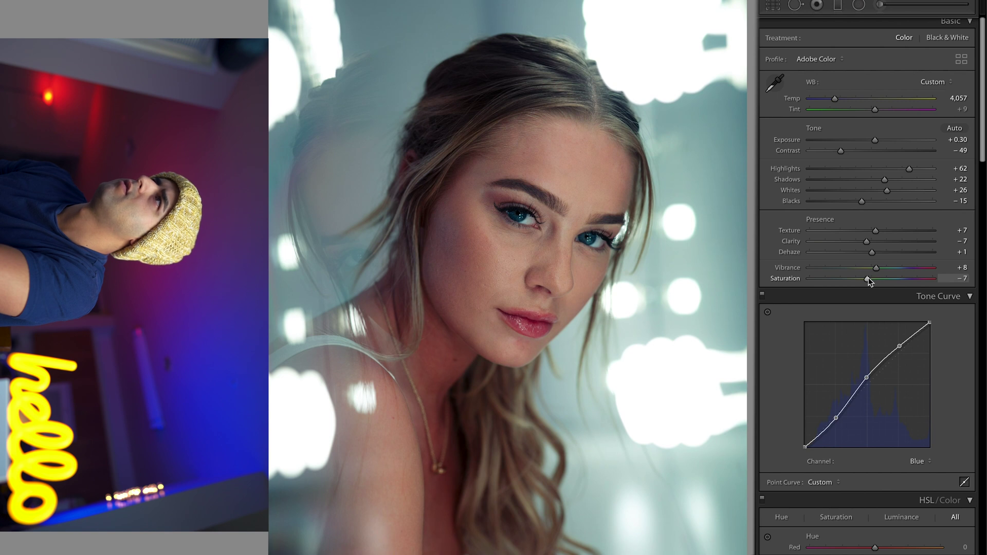
pyautogui.moveTo(876, 268); pyautogui.dragTo(874, 270)
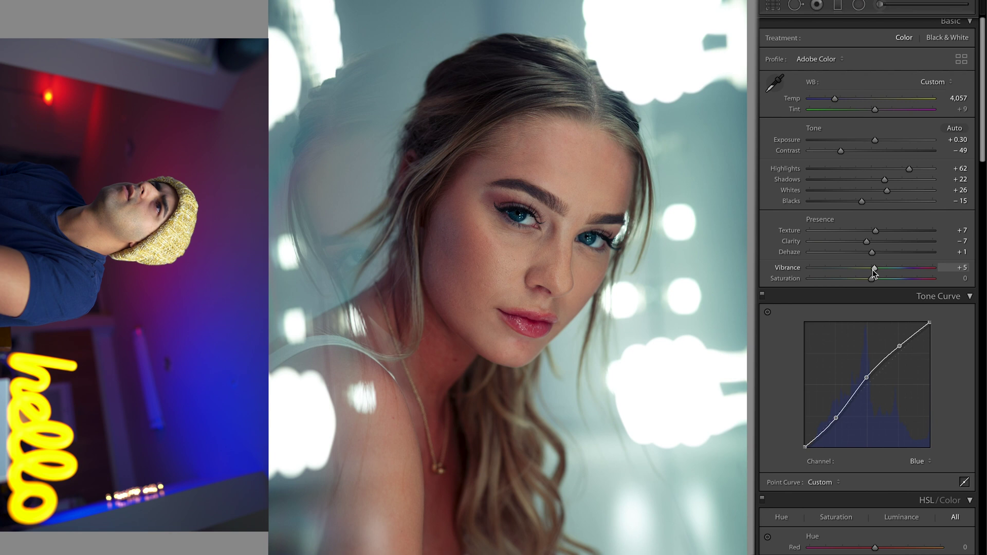
pyautogui.doubleClick(874, 268)
pyautogui.moveTo(873, 273); pyautogui.dragTo(875, 269)
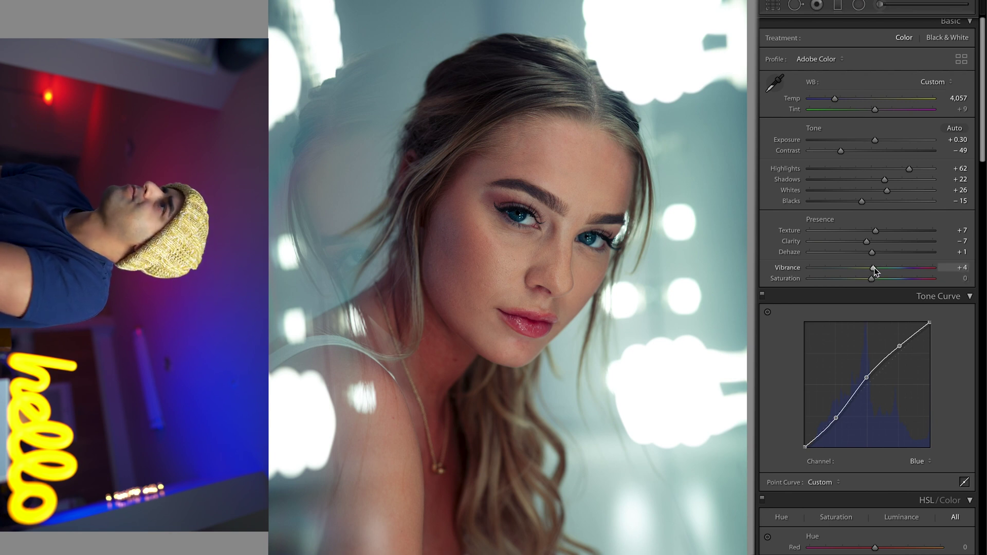
# Add a diagonal graduated filter from the portrait's upper-left side and position its center on the woman's cheek.
pyautogui.scroll(-5, 875, 272)
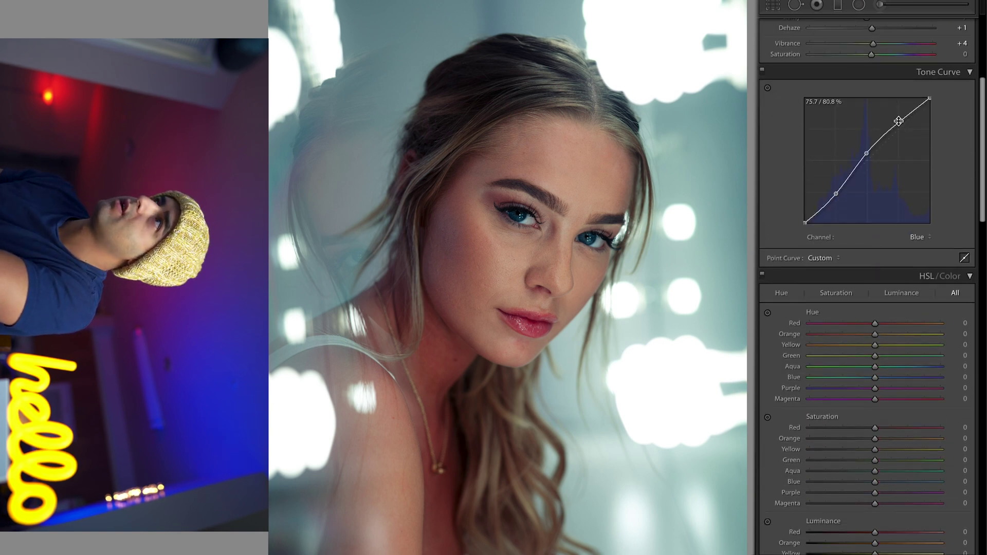
pyautogui.scroll(6, 901, 125)
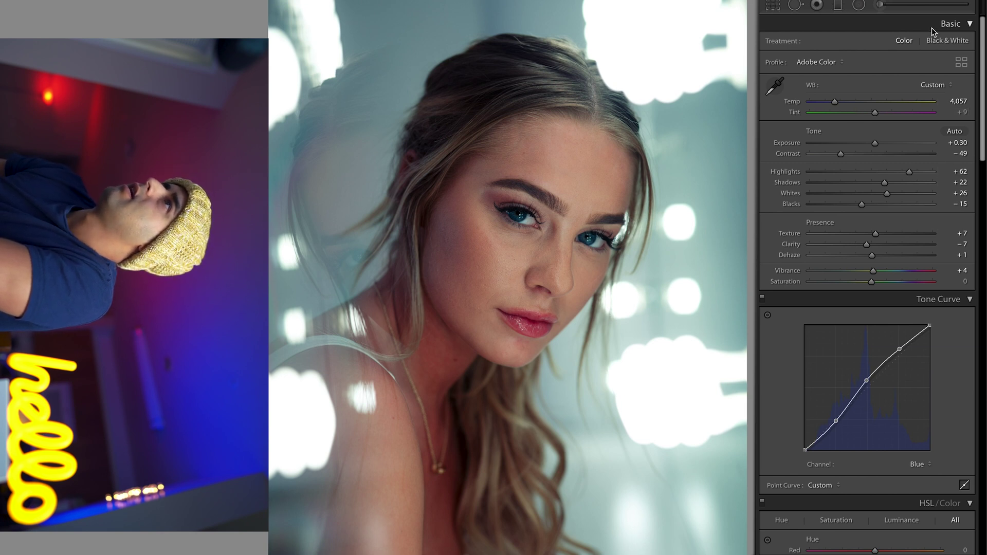
pyautogui.click(839, 6)
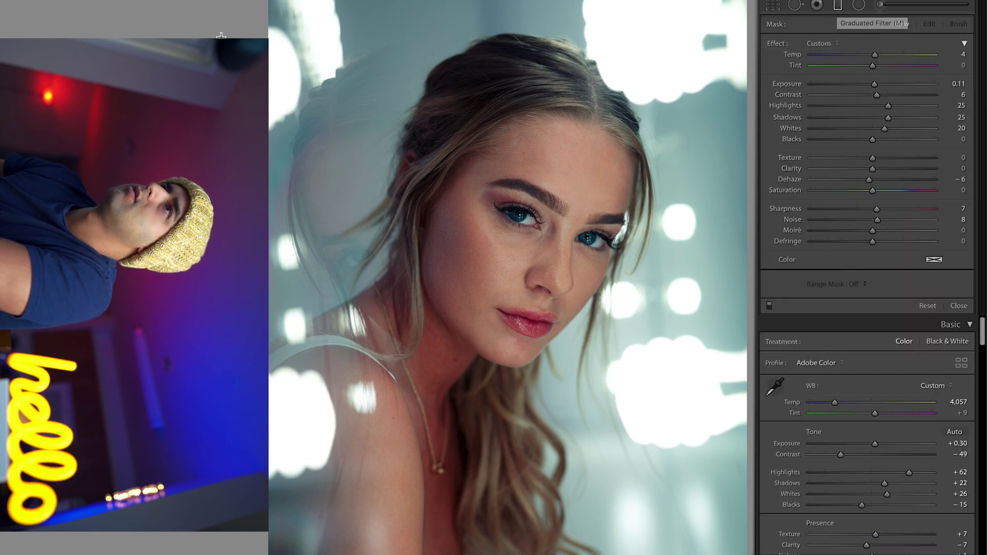
pyautogui.moveTo(200, 11); pyautogui.dragTo(457, 206)
pyautogui.moveTo(580, 308); pyautogui.dragTo(441, 241)
pyautogui.moveTo(406, 166); pyautogui.dragTo(473, 221)
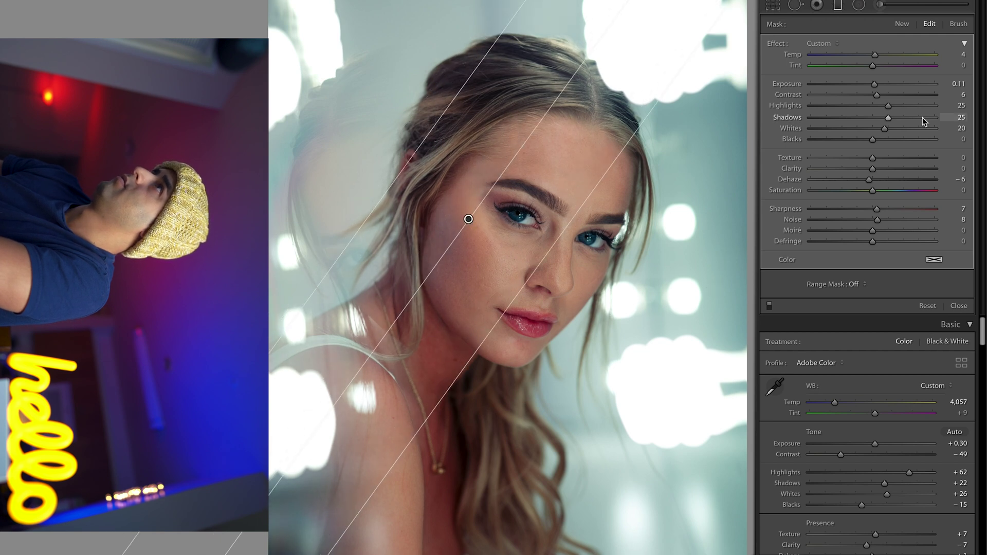
# Clear the gradient's leftover tone, Dehaze and Noise values and choose the Shadows effect for it.
pyautogui.doubleClick(891, 107)
pyautogui.doubleClick(893, 116)
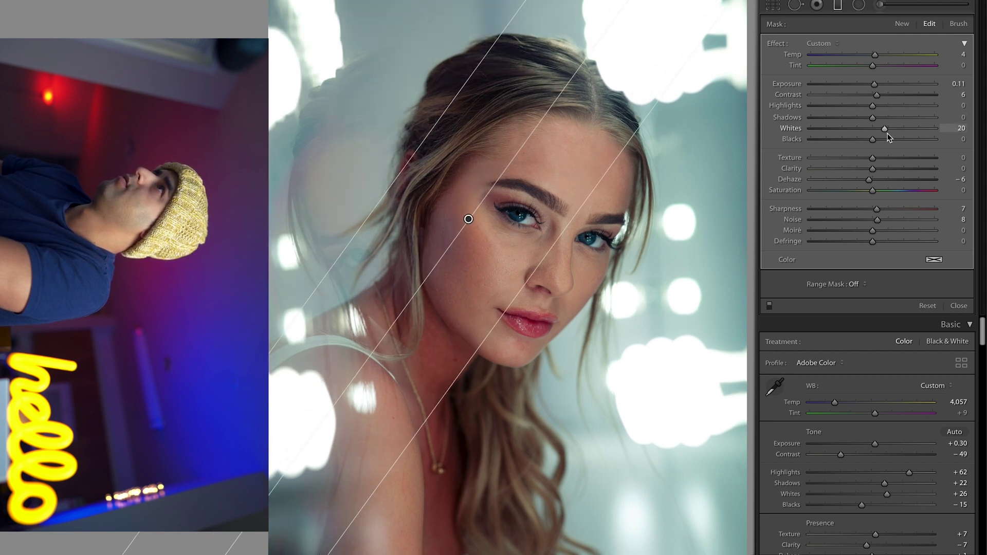
pyautogui.doubleClick(890, 133)
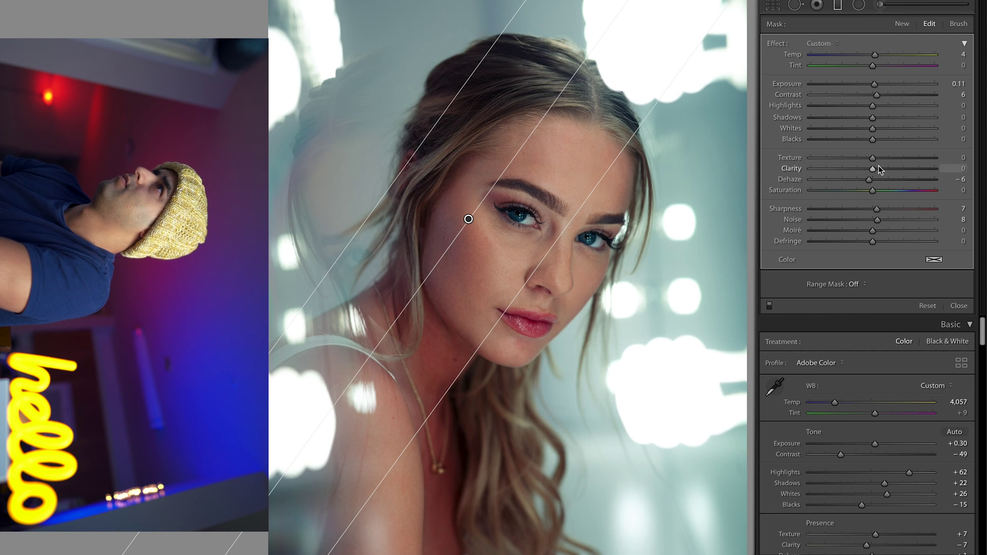
pyautogui.doubleClick(876, 224)
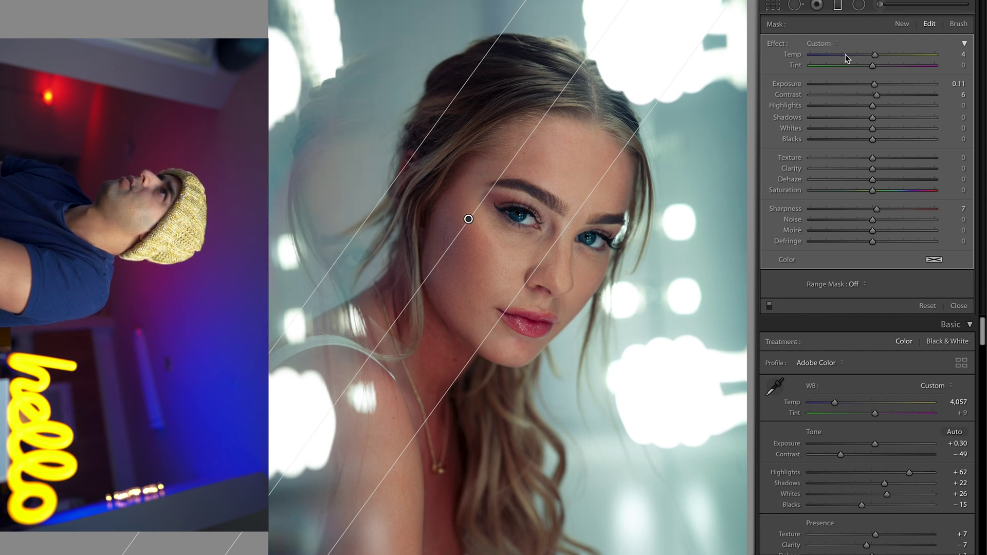
pyautogui.click(822, 44)
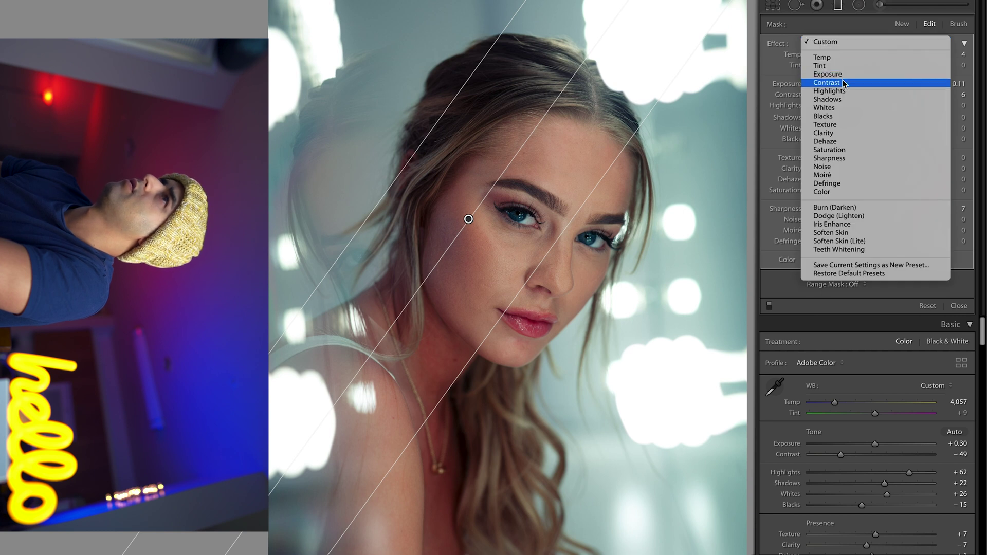
pyautogui.click(844, 99)
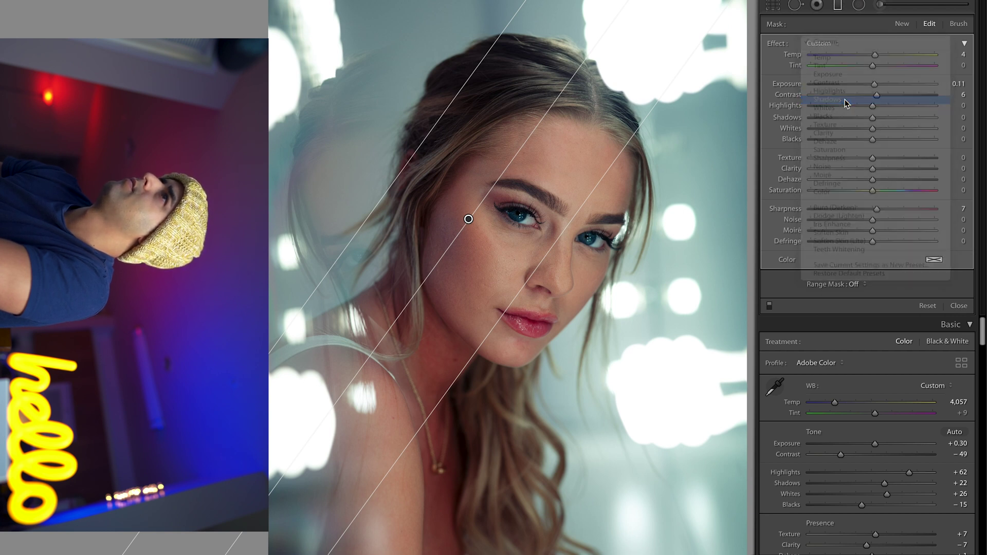
# Try the gradient's Shadows at -3, move the gradient slightly lower on the cheek, and set Shadows to 15.
pyautogui.moveTo(888, 118)
pyautogui.mouseDown()
pyautogui.moveTo(858, 119)
pyautogui.moveTo(870, 124)
pyautogui.mouseUp()
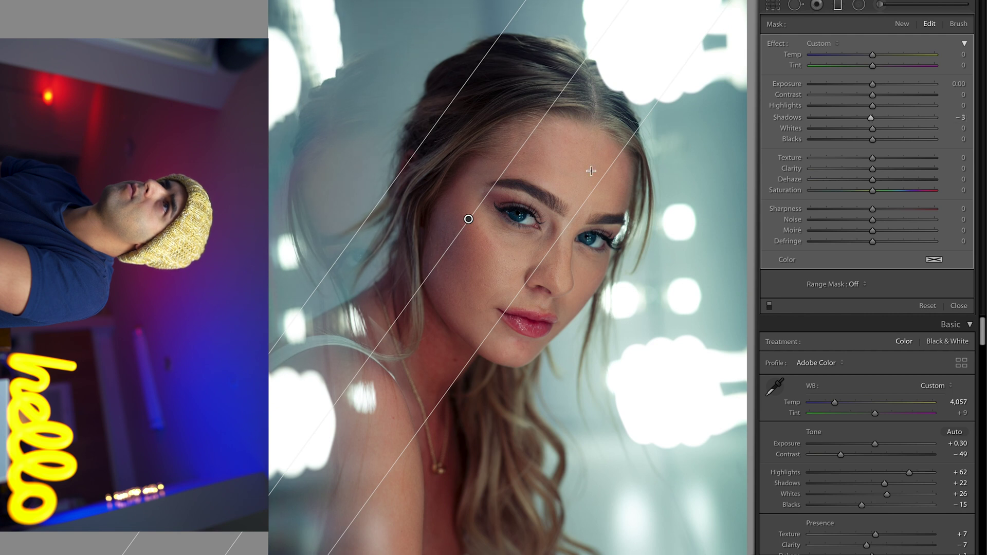
pyautogui.moveTo(457, 211); pyautogui.dragTo(485, 260)
pyautogui.moveTo(485, 259)
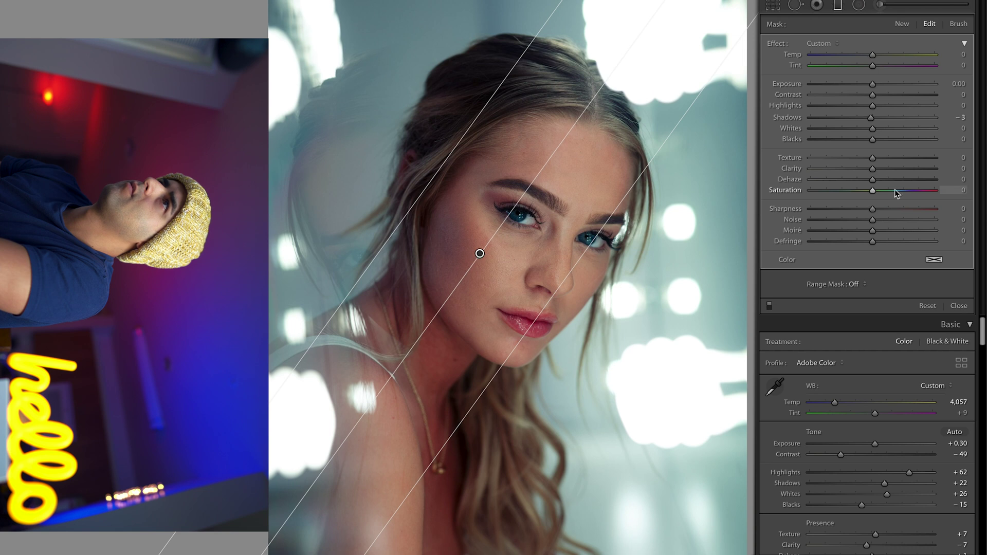
pyautogui.moveTo(871, 118); pyautogui.dragTo(881, 121)
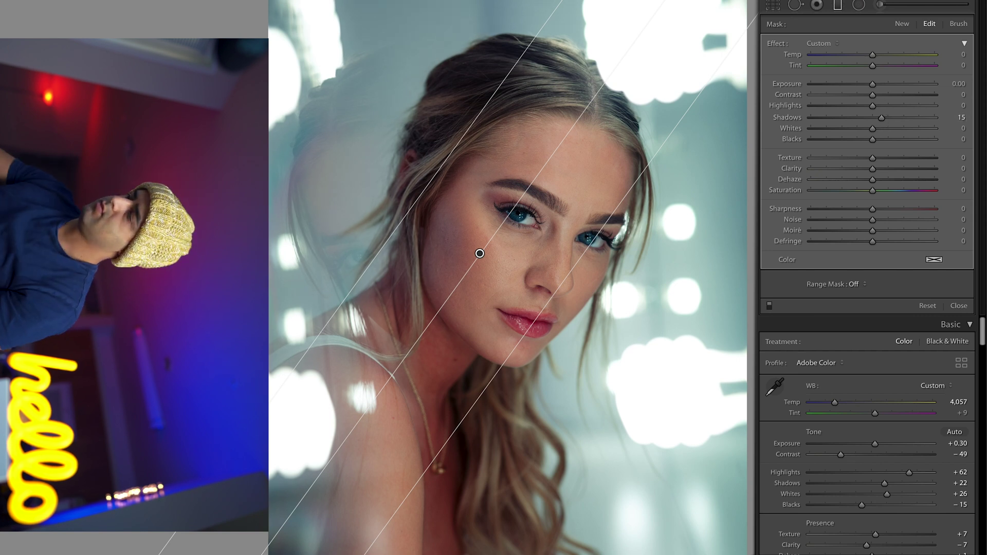
# Leave the graduated filter and compare the portrait with its original version.
pyautogui.press('Escape')
pyautogui.press('m')
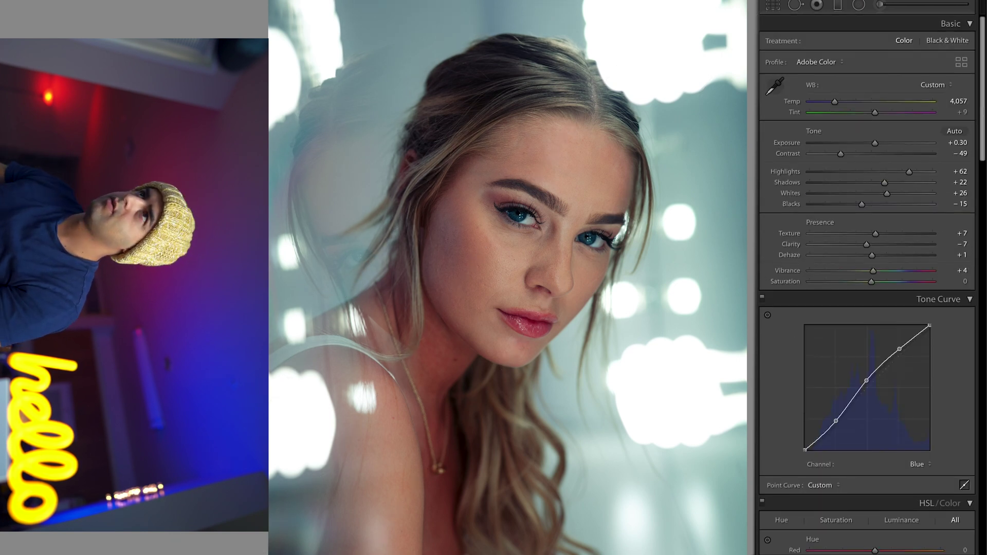
pyautogui.press('\\')
pyautogui.press('\\')
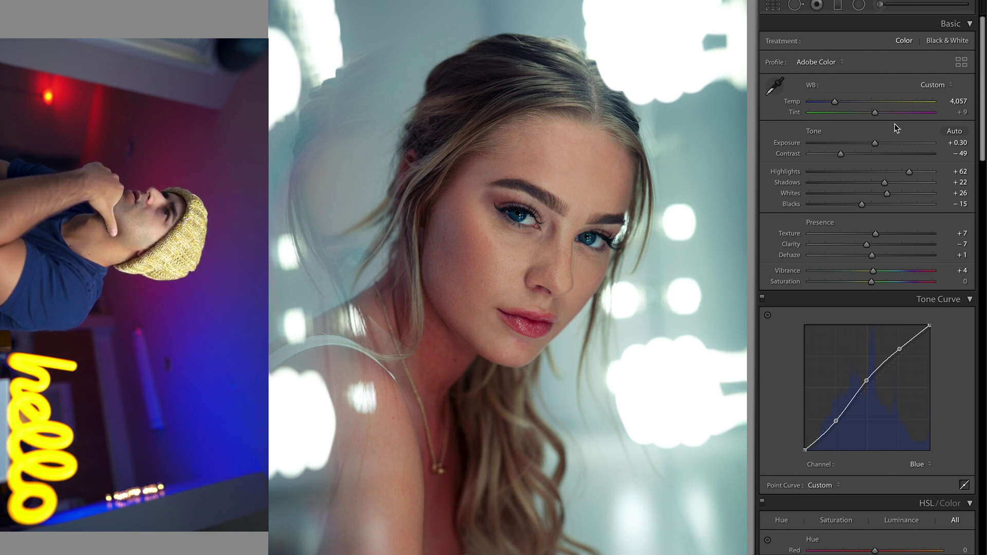
# Reselect the graduated filter on the woman's cheek and compare the portrait with the filter turned off and on.
pyautogui.click(838, 5)
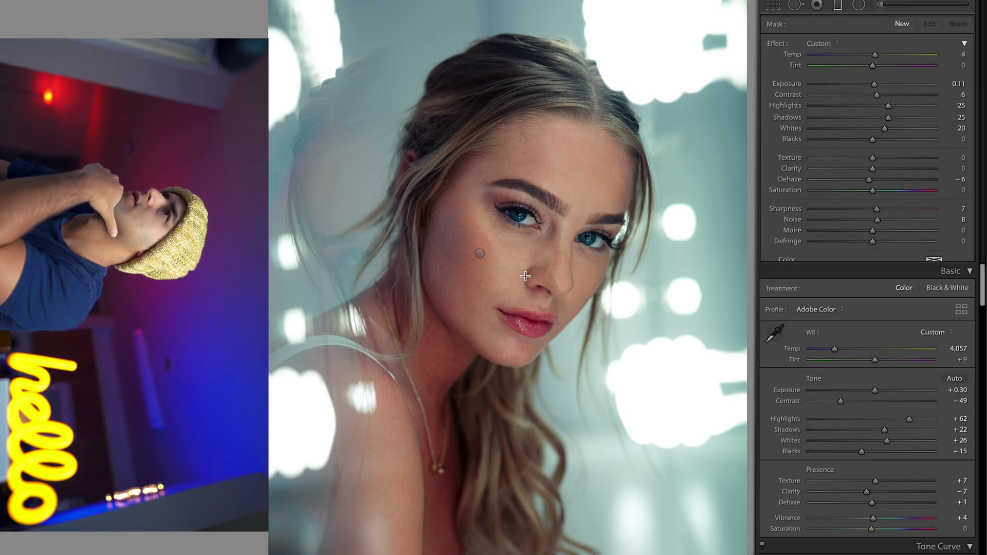
pyautogui.click(480, 254)
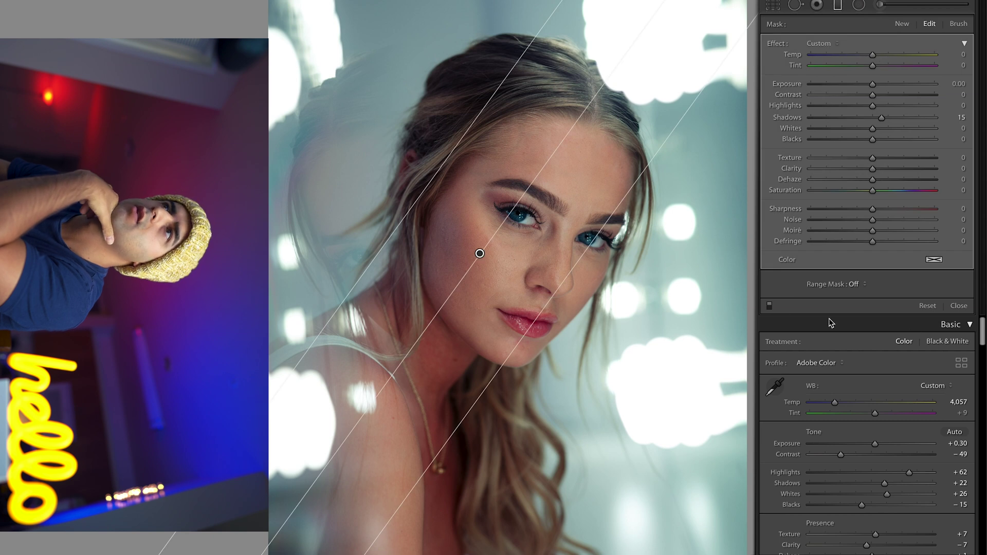
pyautogui.click(770, 306)
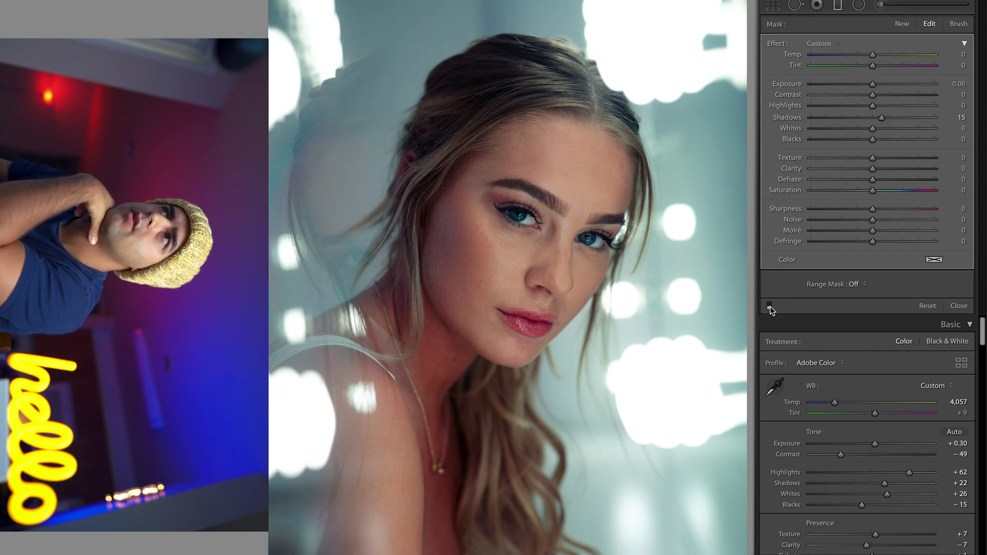
pyautogui.click(770, 306)
pyautogui.click(770, 306)
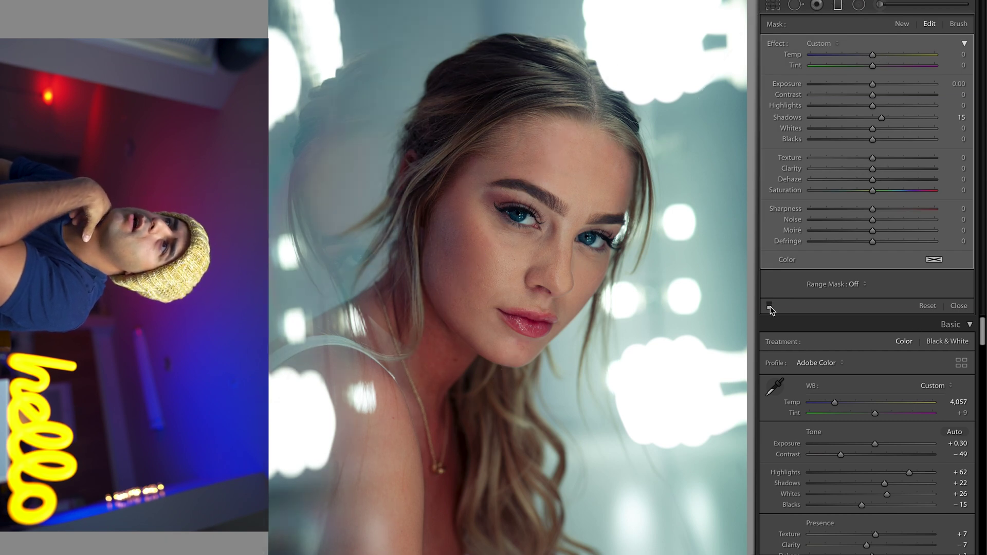
pyautogui.click(770, 306)
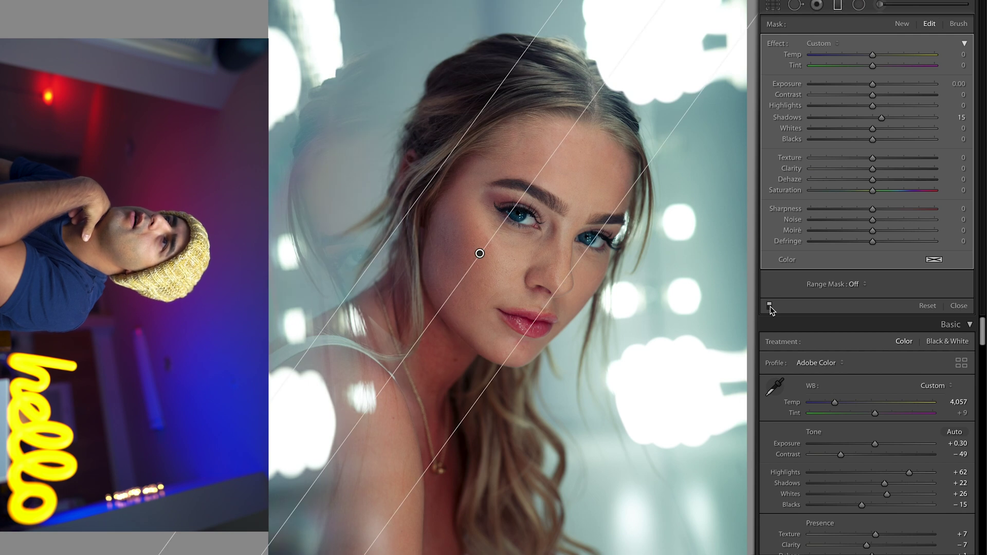
pyautogui.click(770, 306)
pyautogui.click(769, 306)
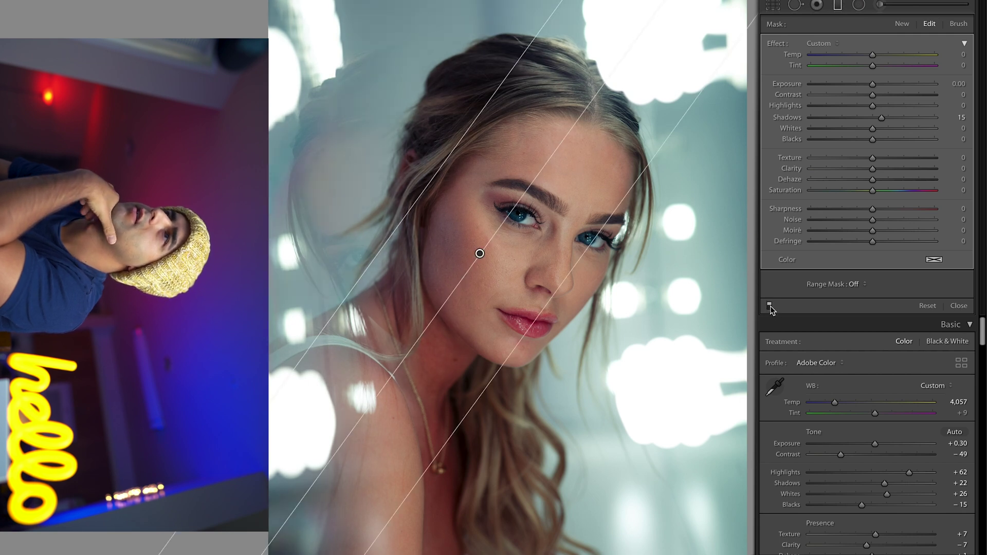
pyautogui.click(769, 306)
pyautogui.click(770, 306)
pyautogui.click(770, 306)
pyautogui.click(770, 306)
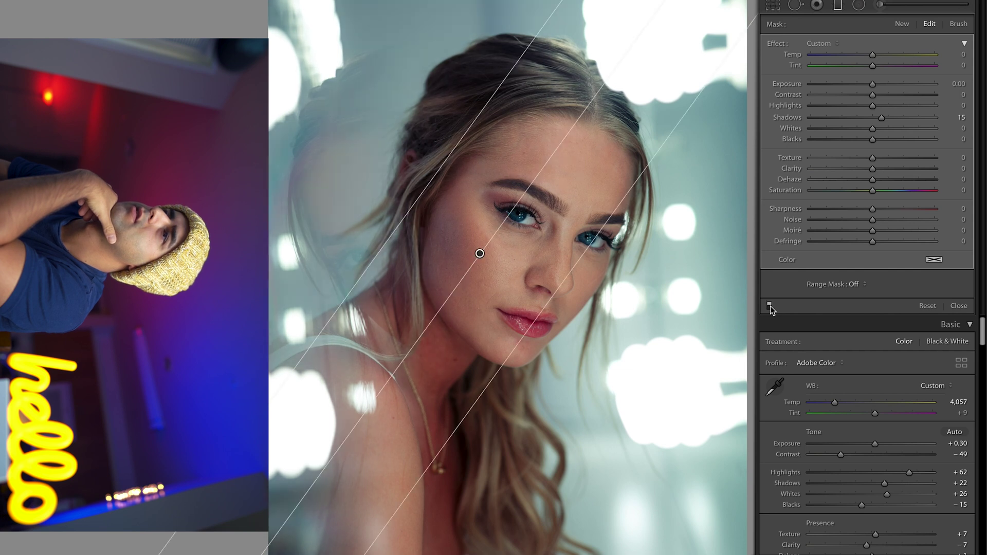
pyautogui.click(769, 306)
pyautogui.click(769, 306)
pyautogui.click(770, 306)
pyautogui.click(770, 306)
pyautogui.click(770, 306)
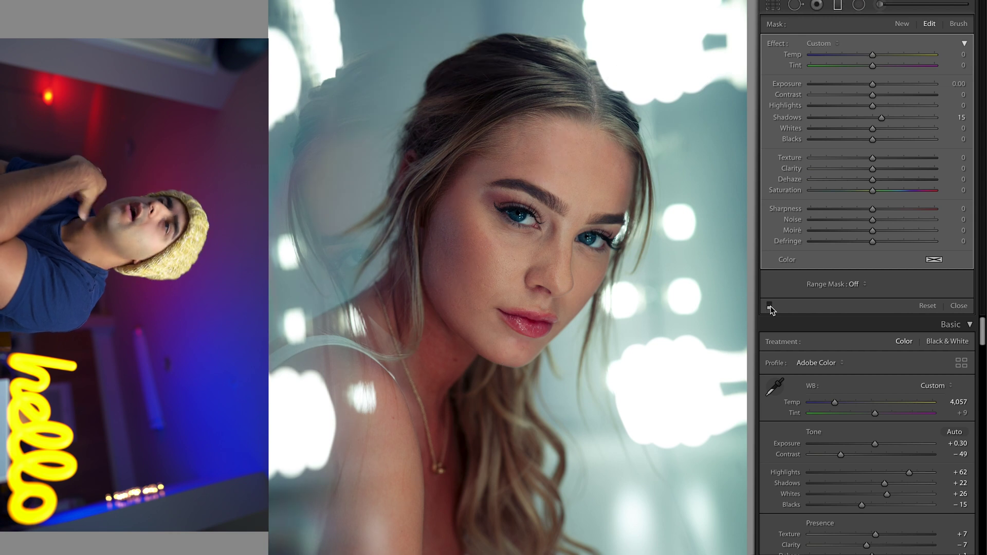
pyautogui.click(770, 306)
pyautogui.click(770, 305)
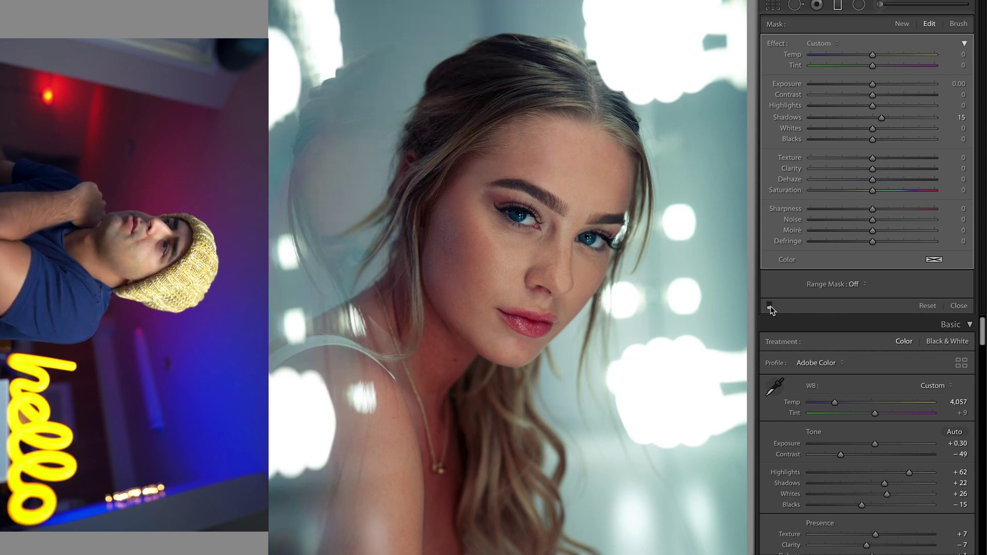
pyautogui.click(770, 306)
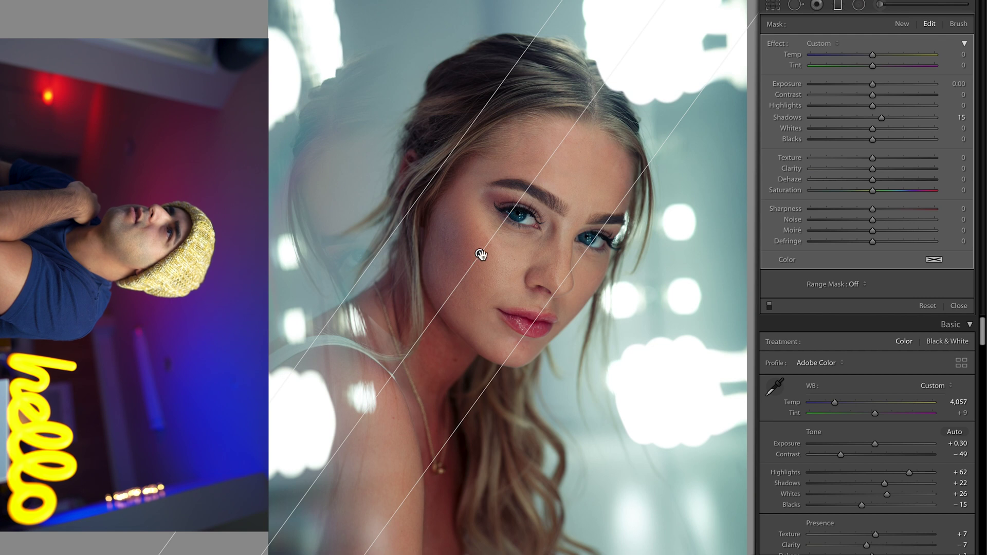
pyautogui.click(769, 306)
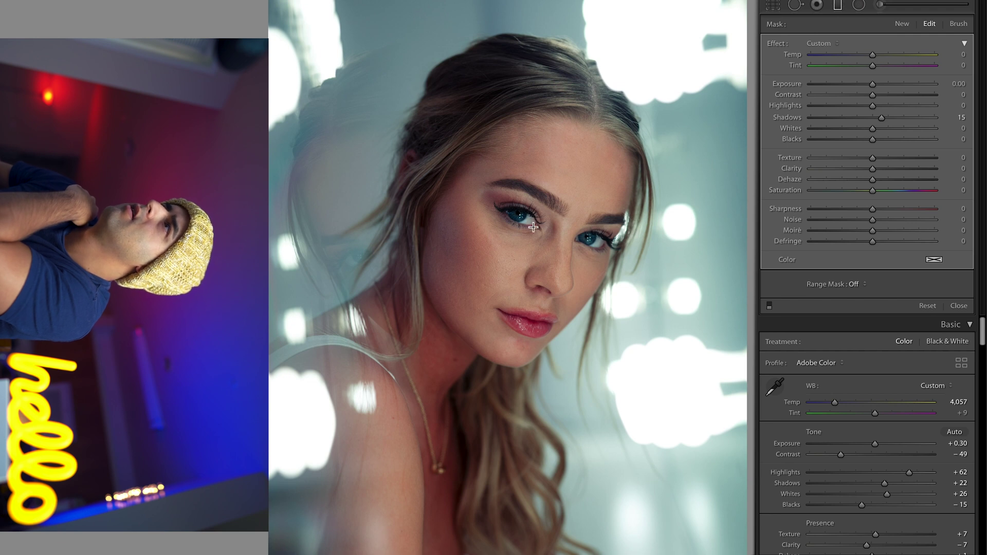
pyautogui.click(769, 307)
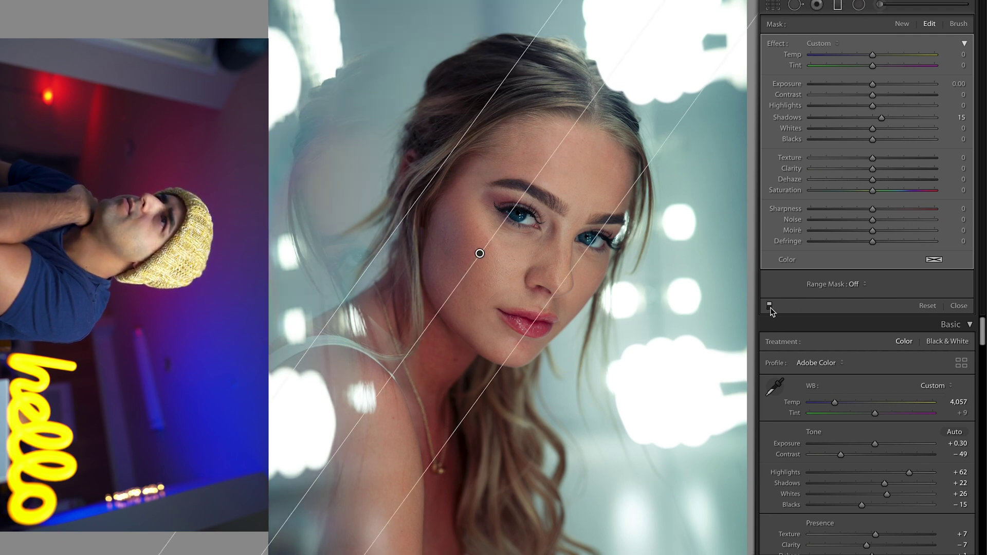
pyautogui.click(769, 307)
pyautogui.click(770, 307)
pyautogui.click(770, 307)
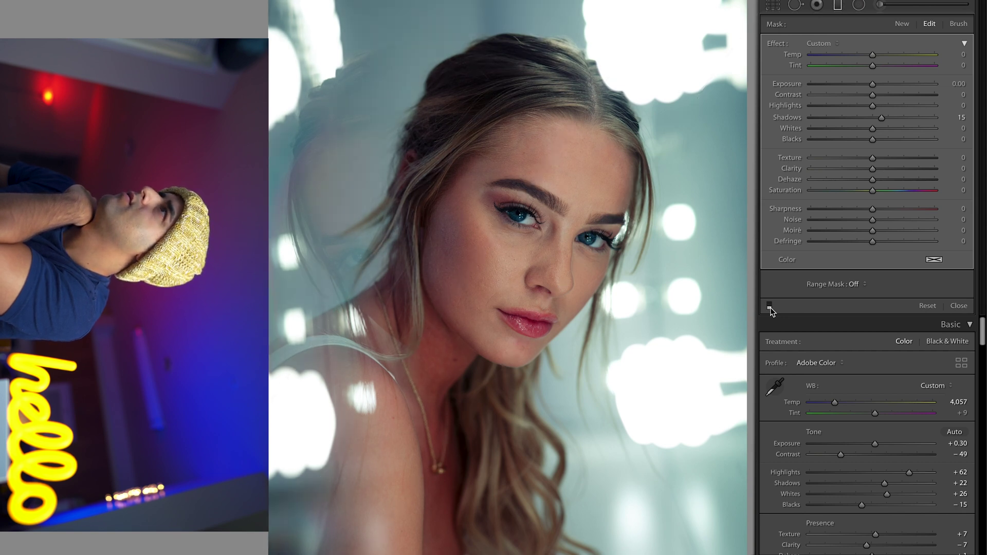
pyautogui.click(770, 307)
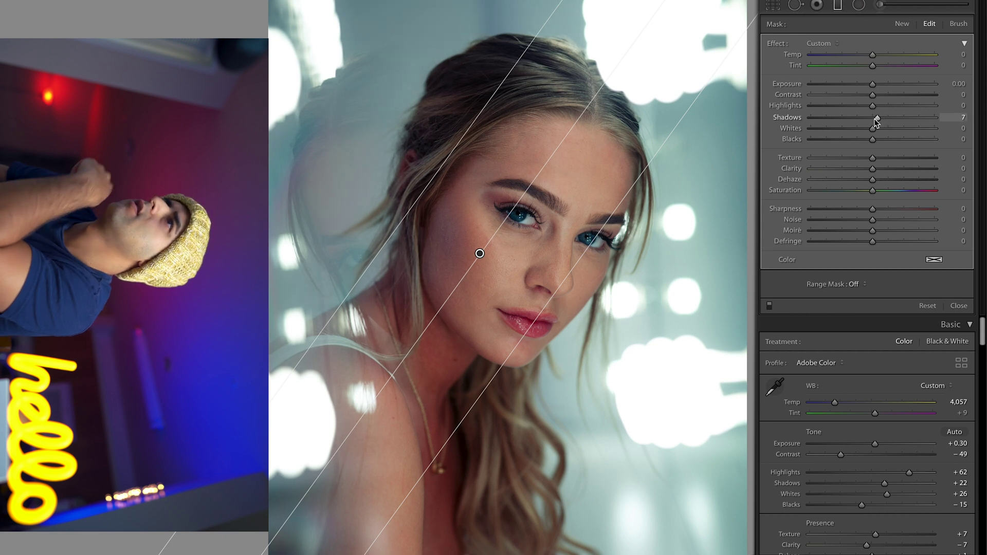
# Lower the gradient's Shadows to a slight lift and switch from the graduated filter to the radial filter.
pyautogui.moveTo(877, 120); pyautogui.dragTo(875, 119)
pyautogui.press('m')
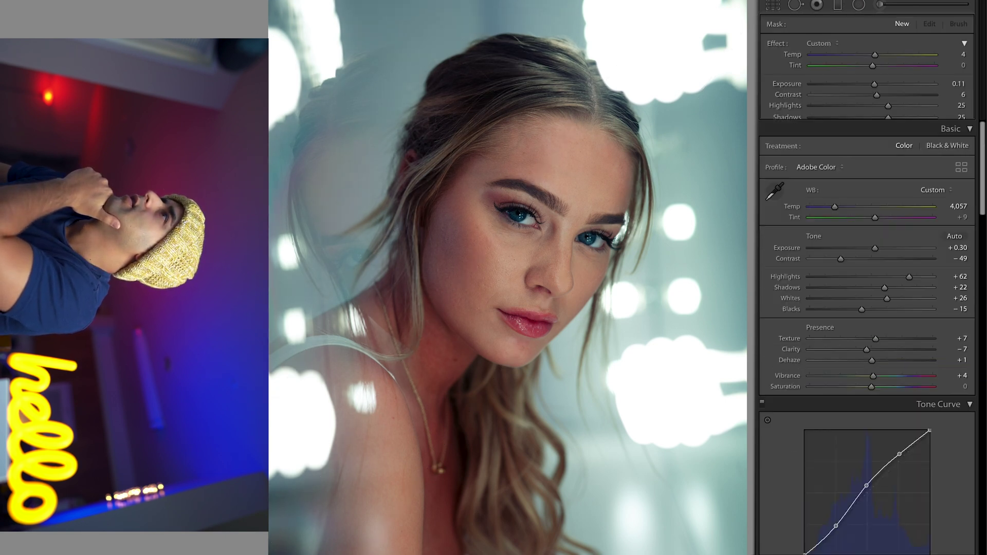
pyautogui.scroll(-3, 891, 232)
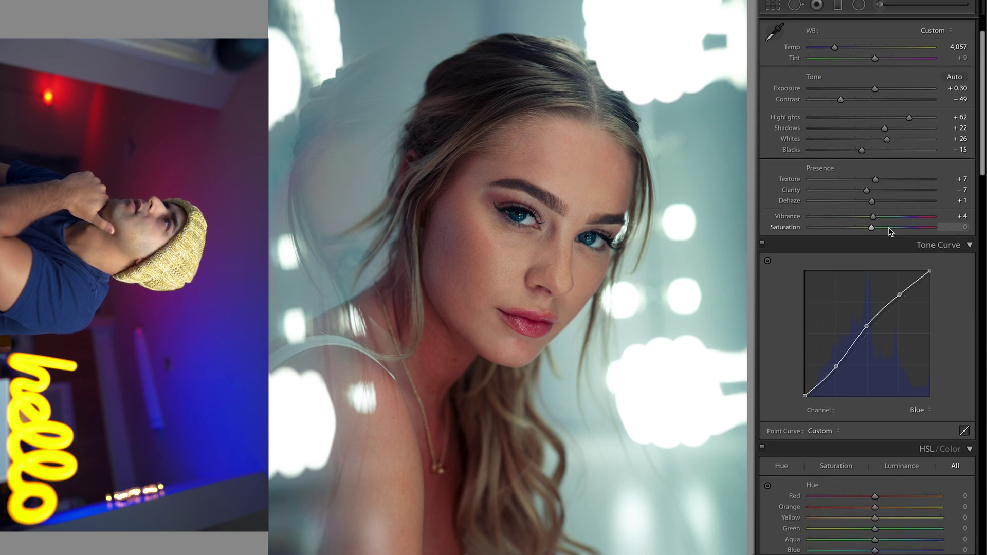
pyautogui.scroll(3, 891, 232)
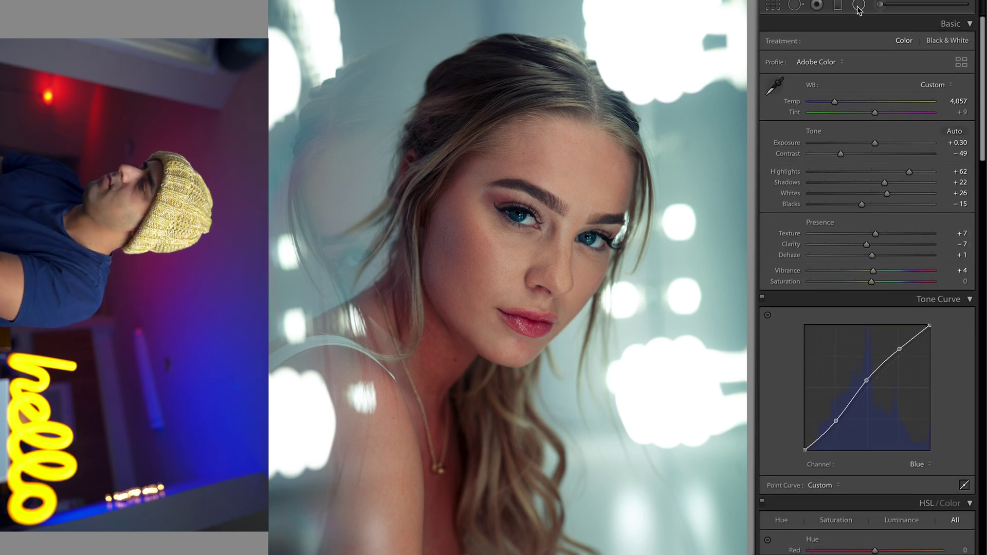
pyautogui.click(859, 5)
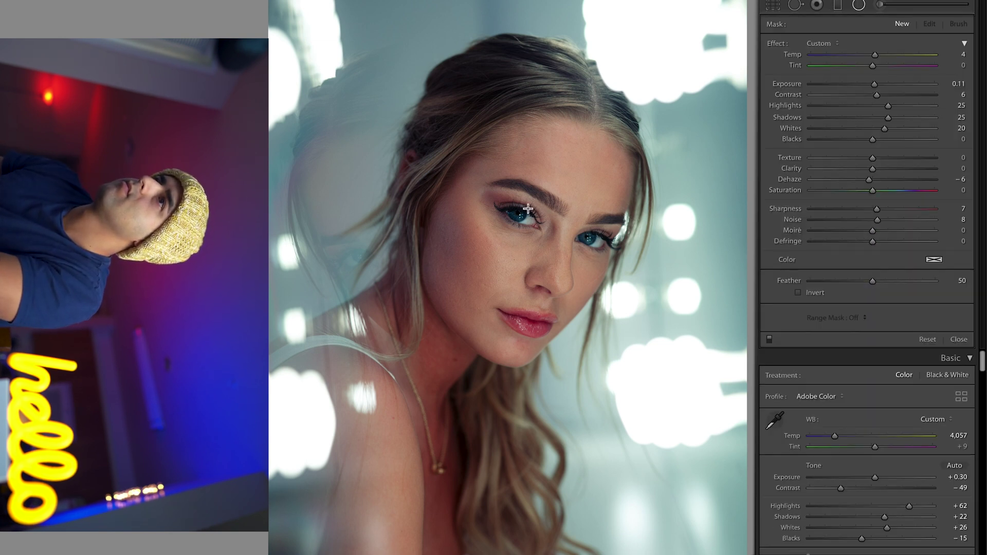
pyautogui.press('=')
pyautogui.press('-')
pyautogui.press('-')
pyautogui.press('-')
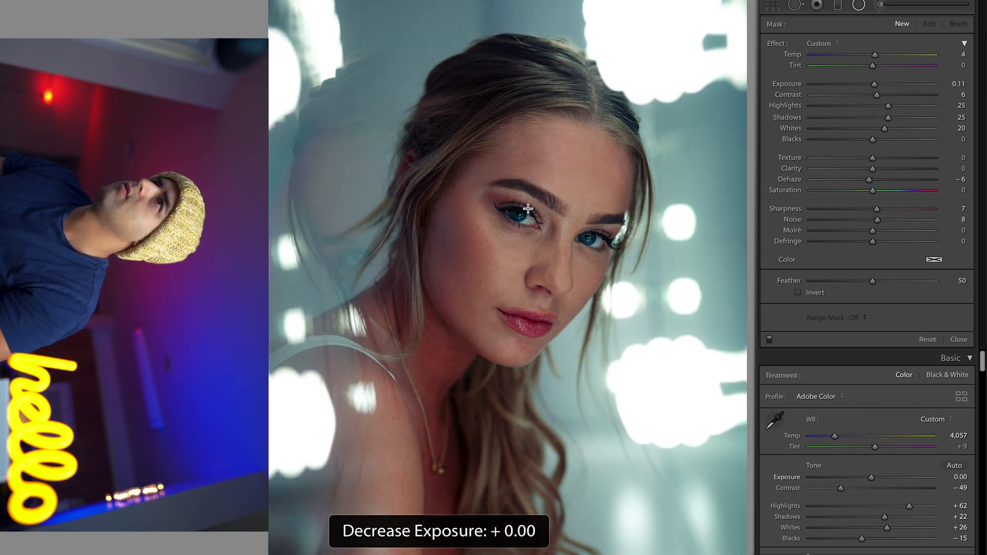
pyautogui.hotkey('ctrl', 'z')
pyautogui.hotkey('ctrl', 'z')
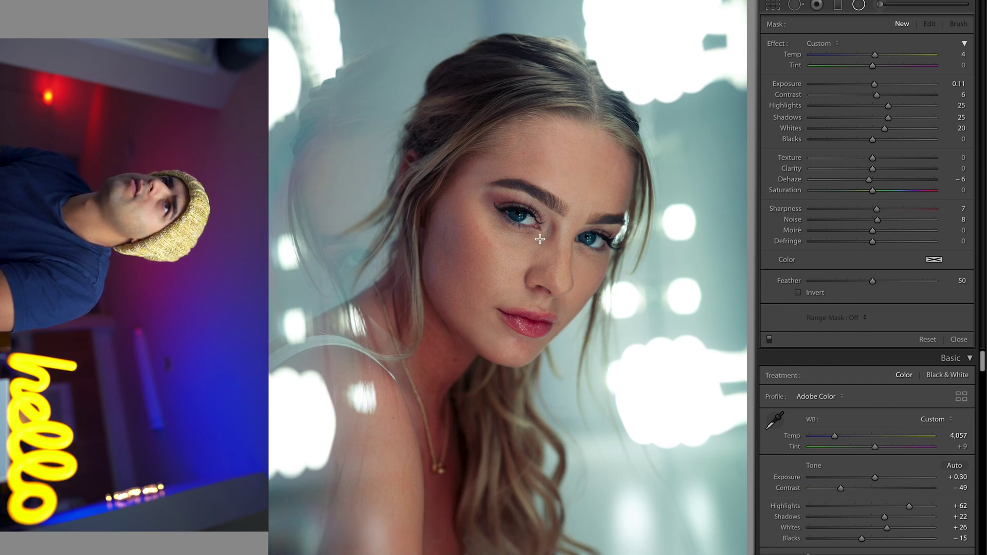
# Draw an inverted elliptical radial filter over the eye on the photo's left side, with Feather at 100.
pyautogui.press('z')
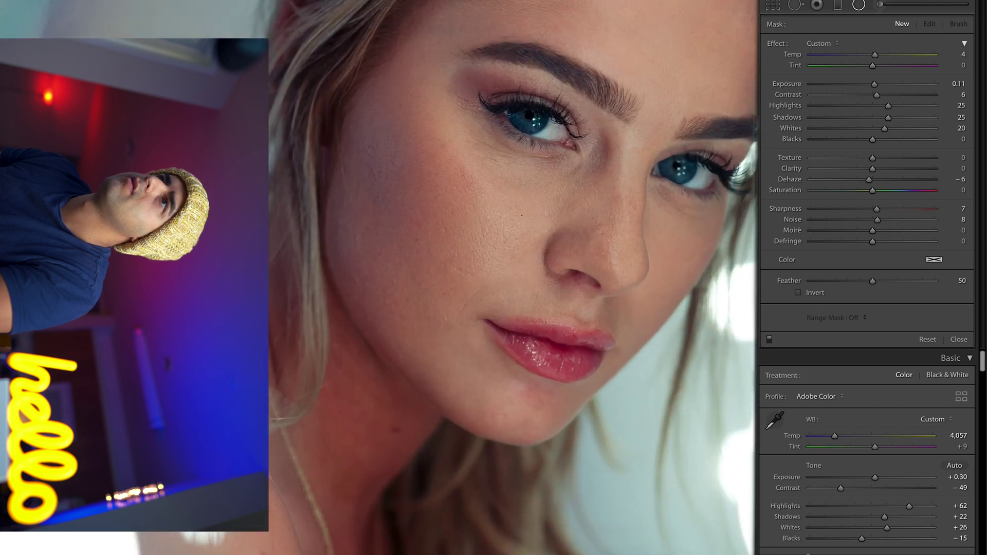
pyautogui.hotkey('ctrl', '=')
pyautogui.moveTo(566, 308); pyautogui.dragTo(509, 124)
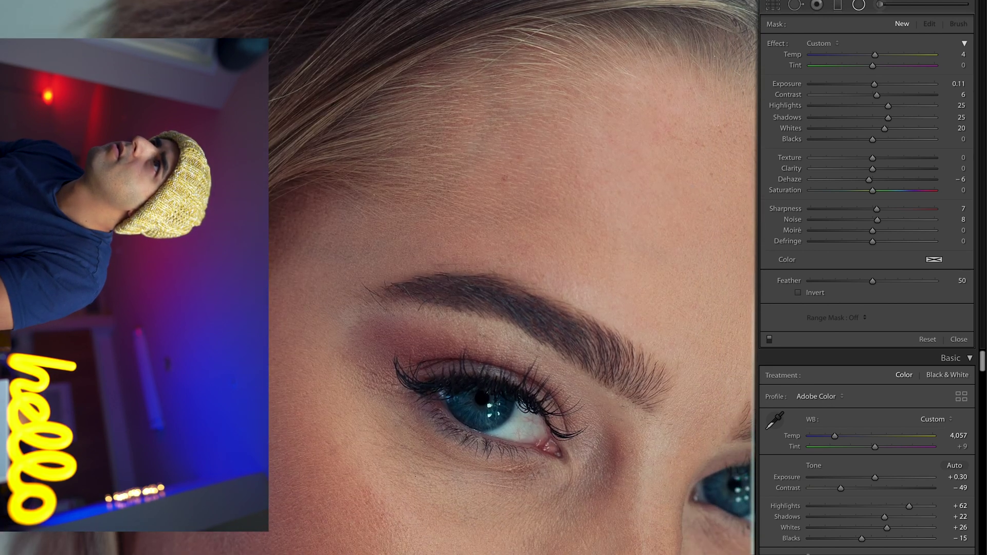
pyautogui.hotkey('ctrl', '-')
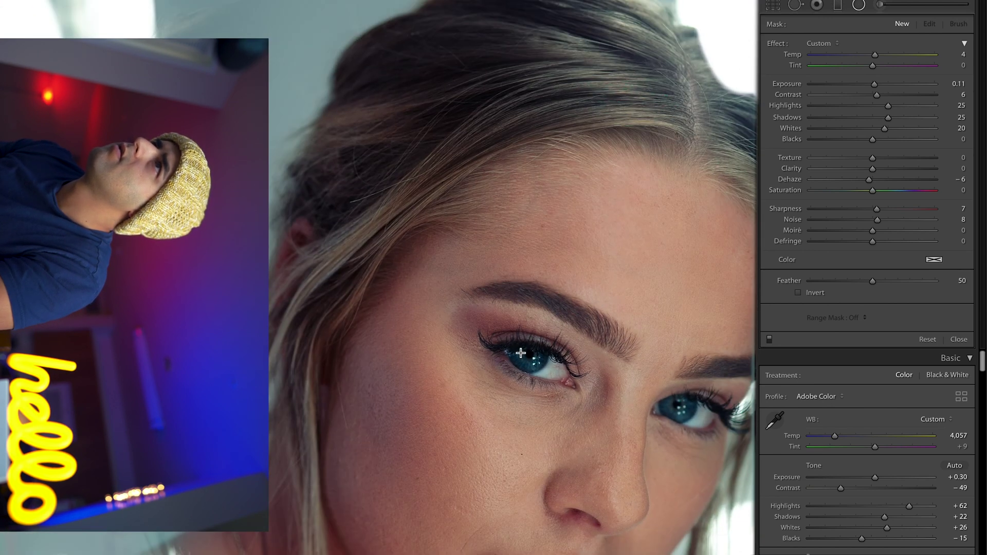
pyautogui.moveTo(515, 349)
pyautogui.mouseDown()
pyautogui.moveTo(549, 369)
pyautogui.moveTo(530, 359)
pyautogui.mouseUp()
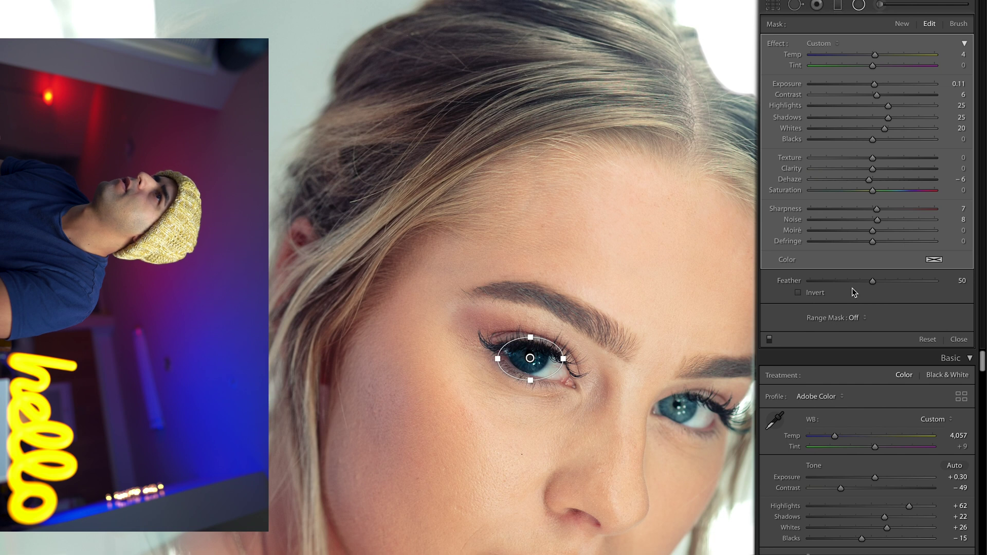
pyautogui.click(798, 292)
pyautogui.moveTo(873, 281); pyautogui.dragTo(979, 287)
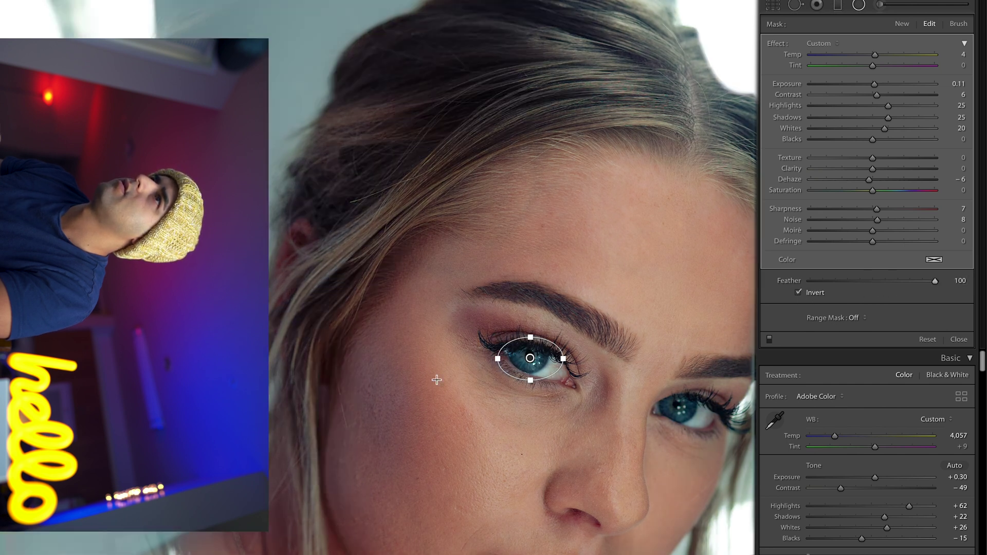
# Shrink the radial filter to fit the iris and set its Feather to 56.
pyautogui.moveTo(543, 353); pyautogui.dragTo(530, 375)
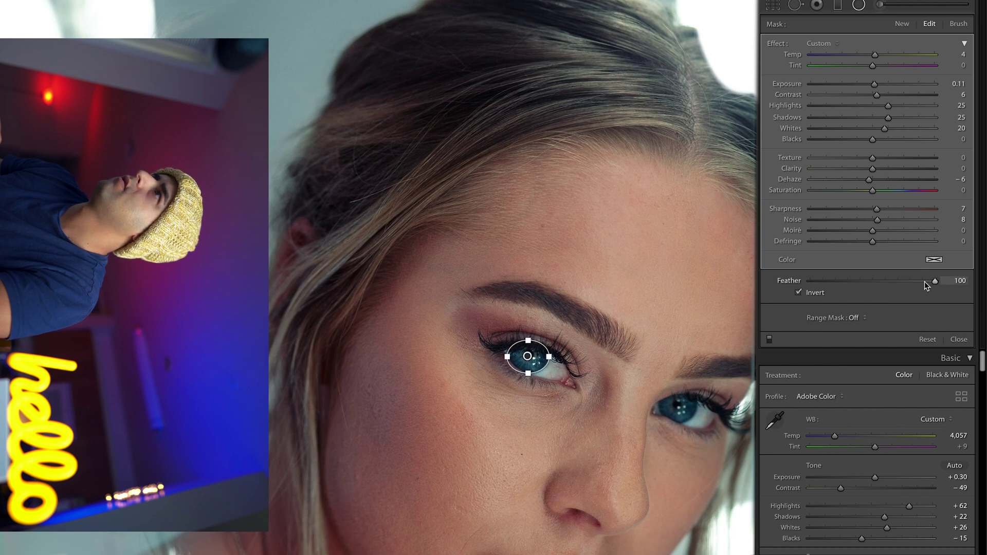
pyautogui.moveTo(892, 283); pyautogui.dragTo(880, 283)
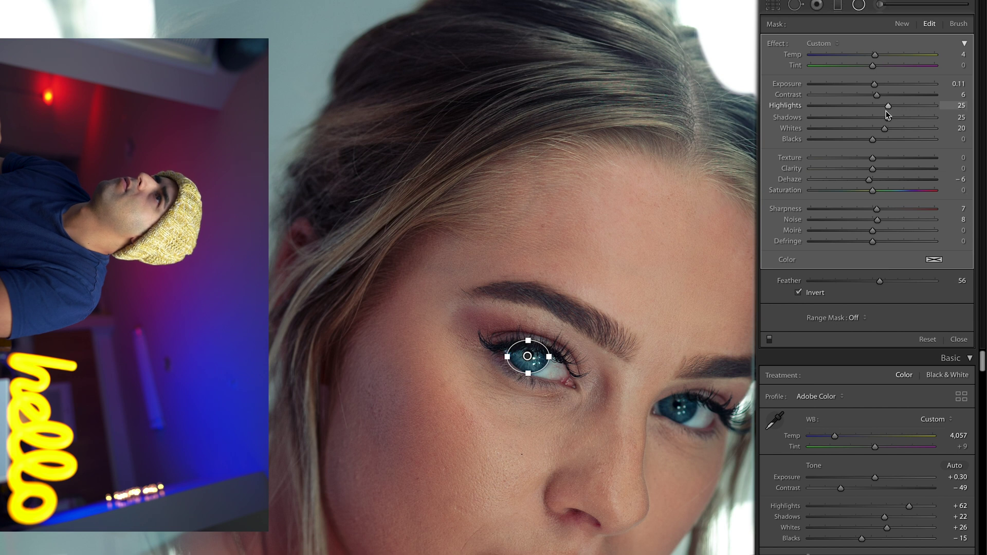
pyautogui.click(769, 340)
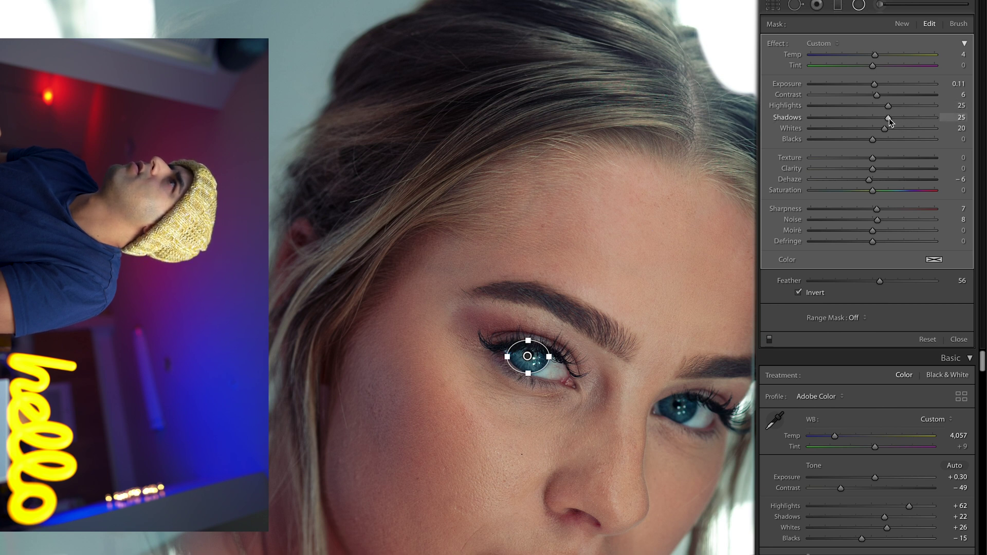
# Set the eye's radial filter to Shadows 16, Whites 39, Highlights 39, Clarity 30 and Temp -6.
pyautogui.moveTo(887, 119); pyautogui.dragTo(882, 120)
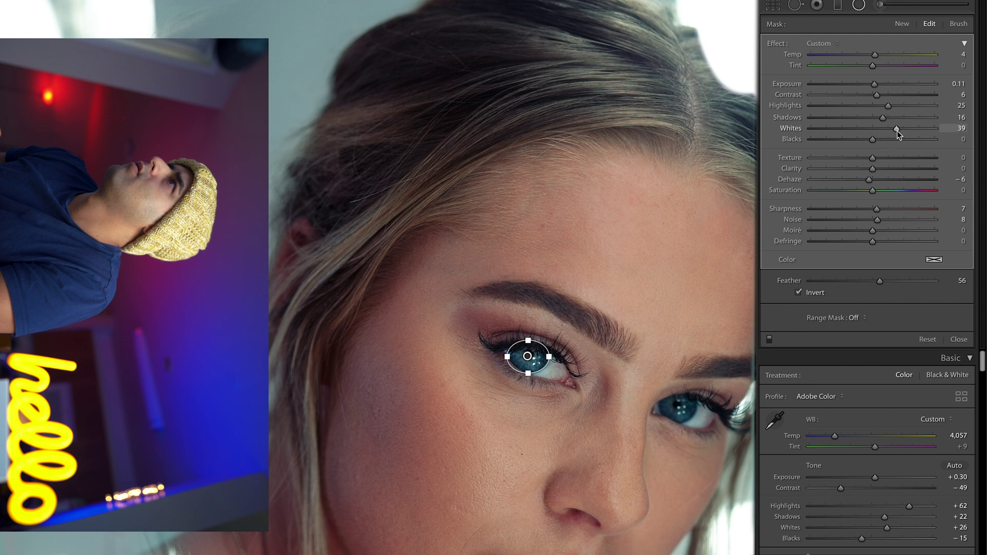
pyautogui.moveTo(892, 107); pyautogui.dragTo(897, 105)
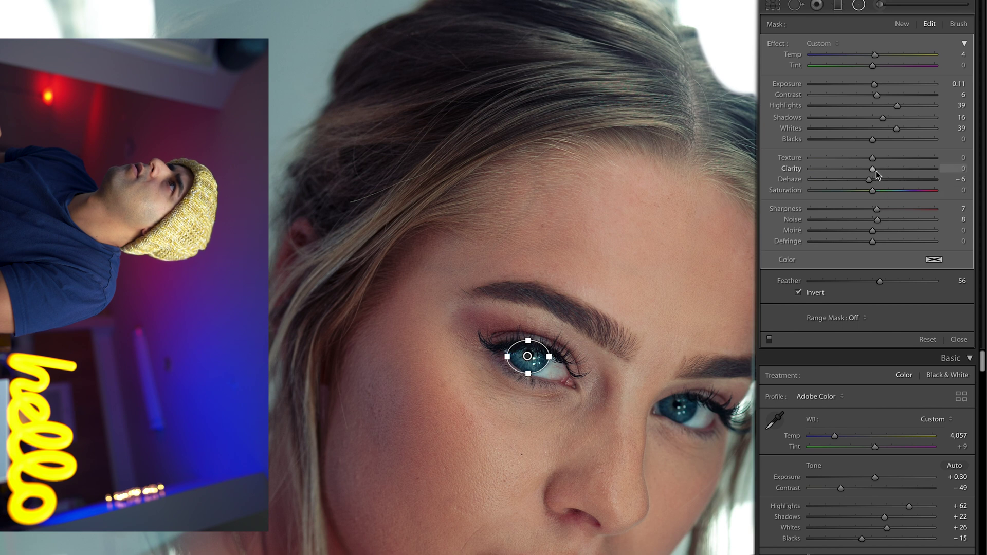
pyautogui.moveTo(908, 173); pyautogui.dragTo(895, 174)
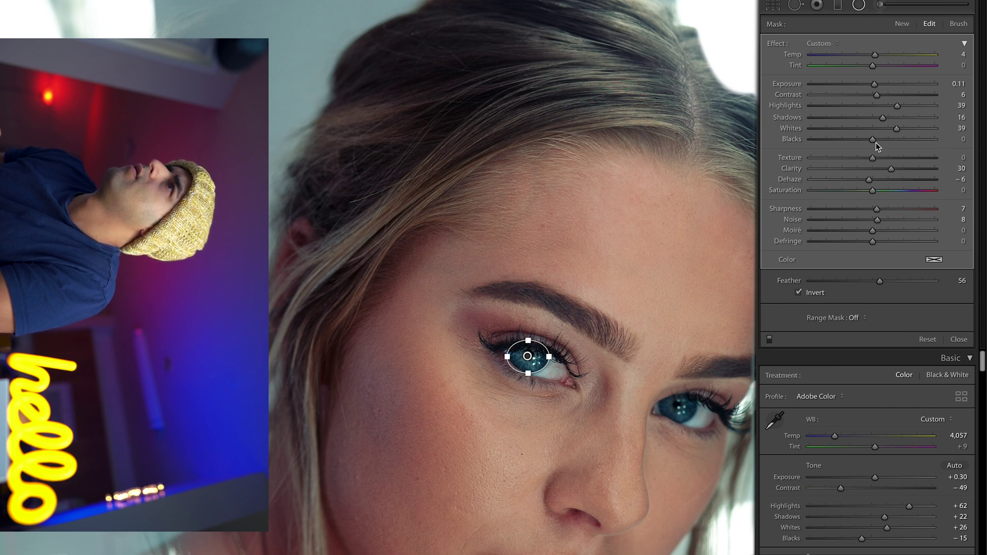
pyautogui.moveTo(864, 60); pyautogui.dragTo(868, 60)
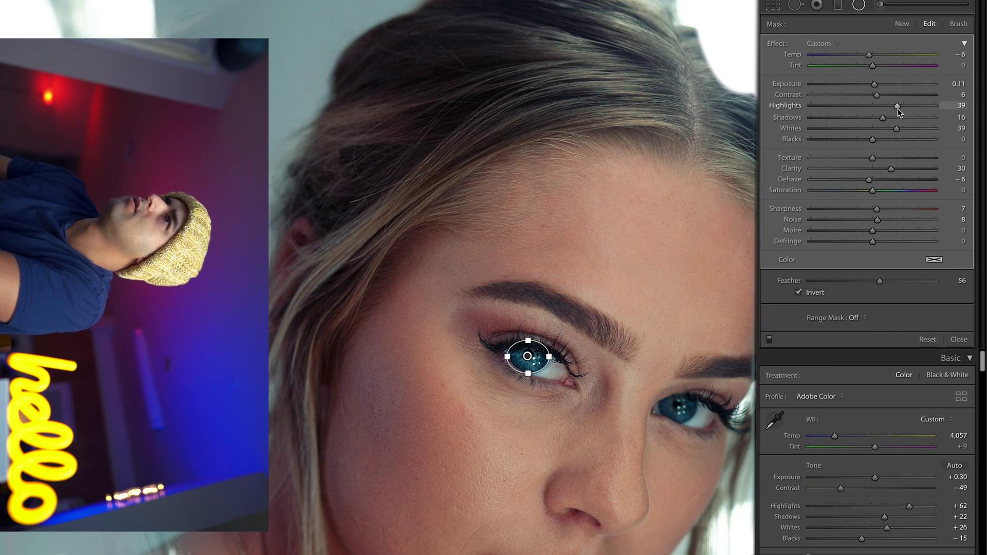
# Refine the eye's brightness in the radial filter with Highlights 63, Whites 30 and Shadows 23.
pyautogui.moveTo(896, 106)
pyautogui.mouseDown()
pyautogui.moveTo(936, 106)
pyautogui.moveTo(890, 122)
pyautogui.mouseUp()
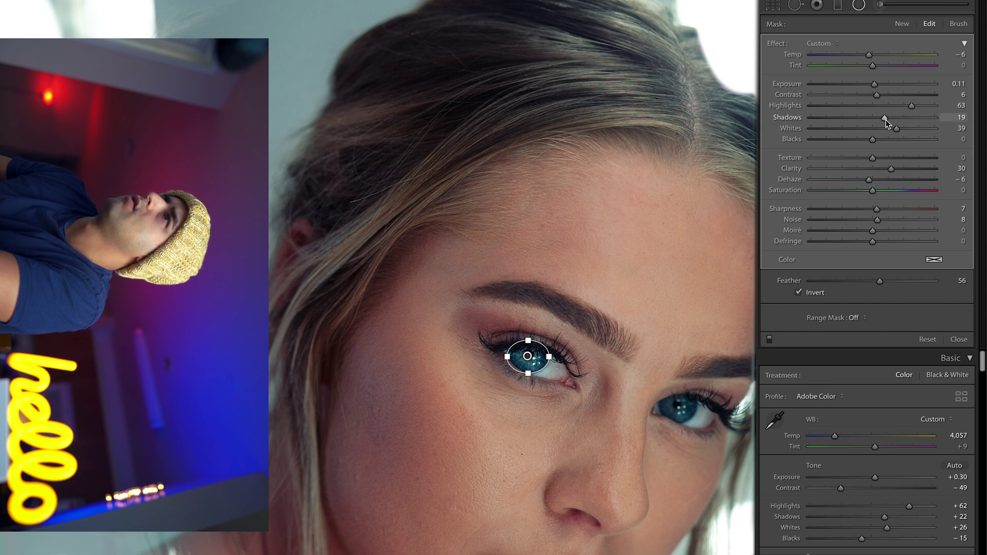
pyautogui.moveTo(900, 130); pyautogui.dragTo(886, 134)
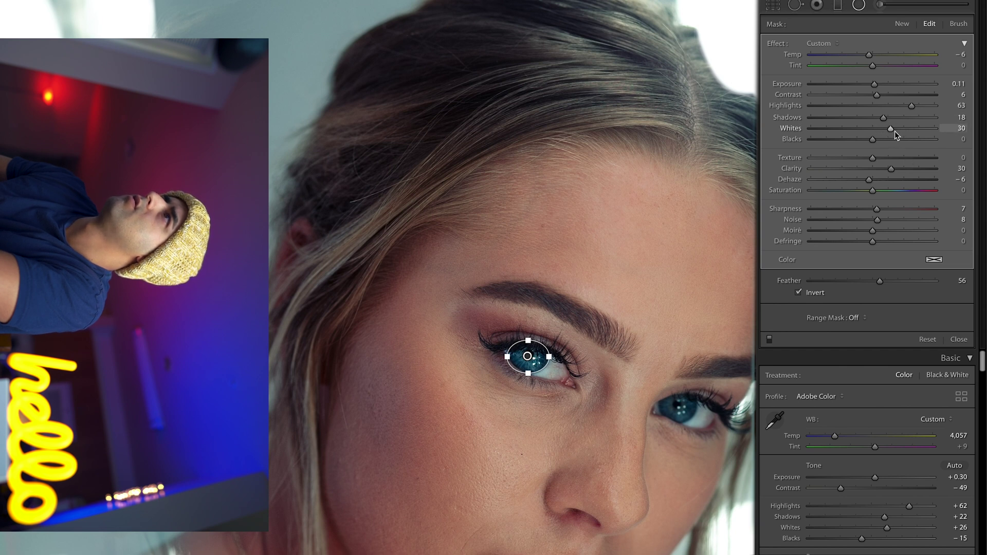
pyautogui.moveTo(884, 118); pyautogui.dragTo(887, 117)
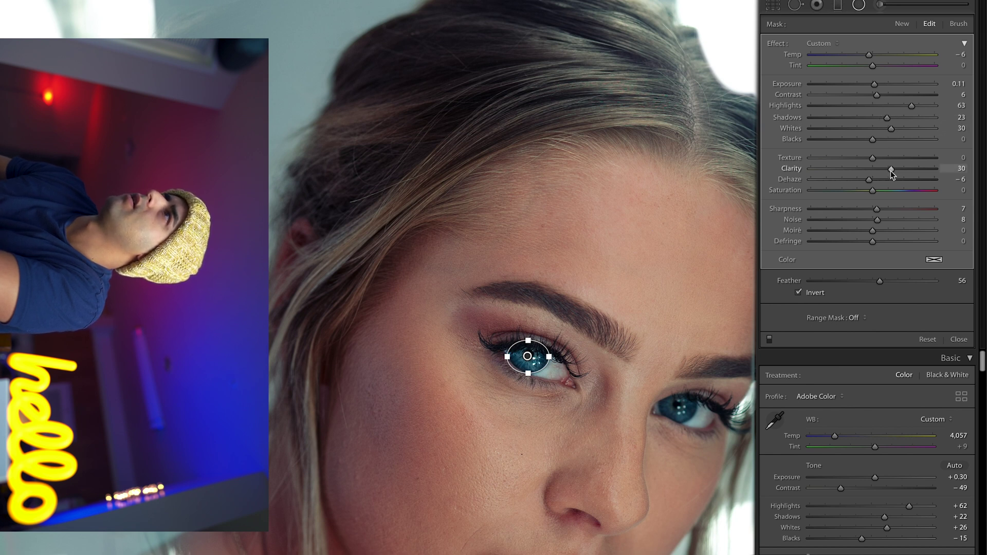
# Set the Feather of the eye's radial filter to 68 and view the whole portrait without the filter overlay.
pyautogui.moveTo(891, 170)
pyautogui.mouseDown()
pyautogui.moveTo(868, 172)
pyautogui.moveTo(913, 171)
pyautogui.moveTo(890, 172)
pyautogui.mouseUp()
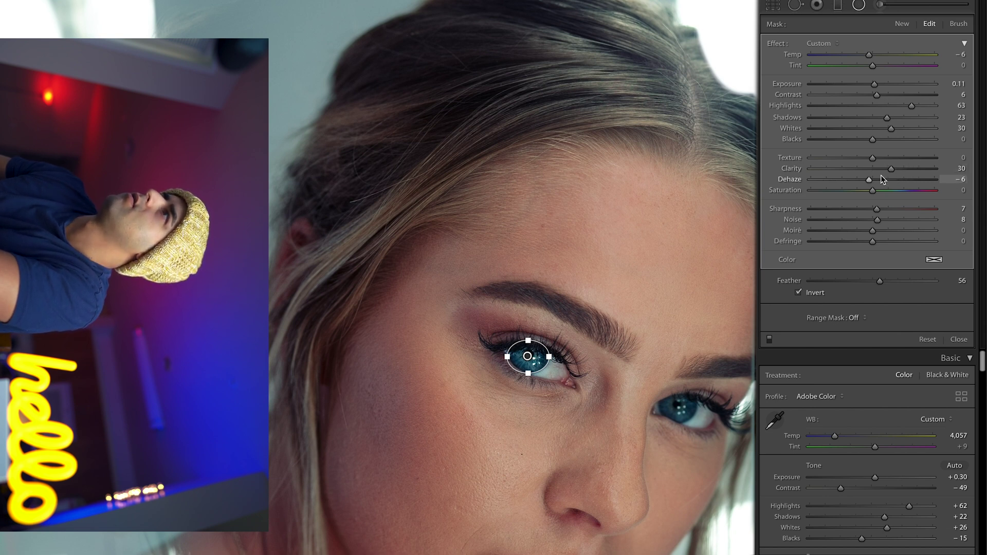
pyautogui.moveTo(880, 281); pyautogui.dragTo(895, 280)
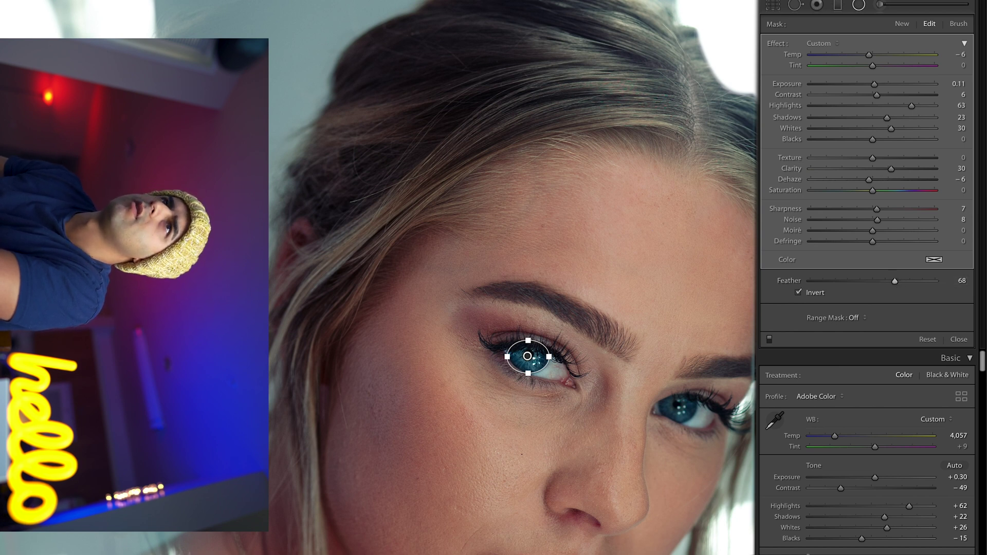
pyautogui.hotkey('shift', 'm')
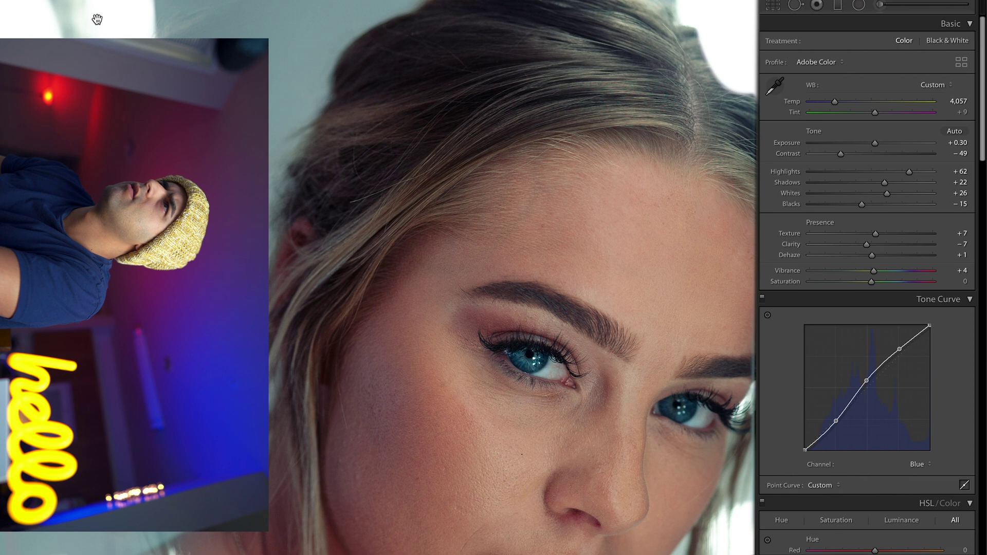
pyautogui.press('z')
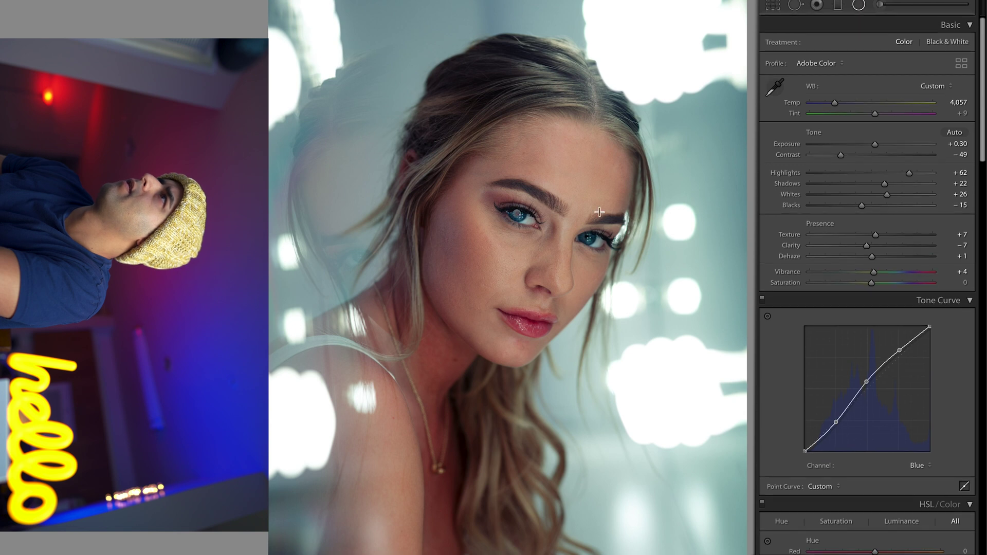
# Reopen the eye's radial filter and set its Clarity to 20 and Shadows to 35.
pyautogui.click(858, 5)
pyautogui.click(518, 214)
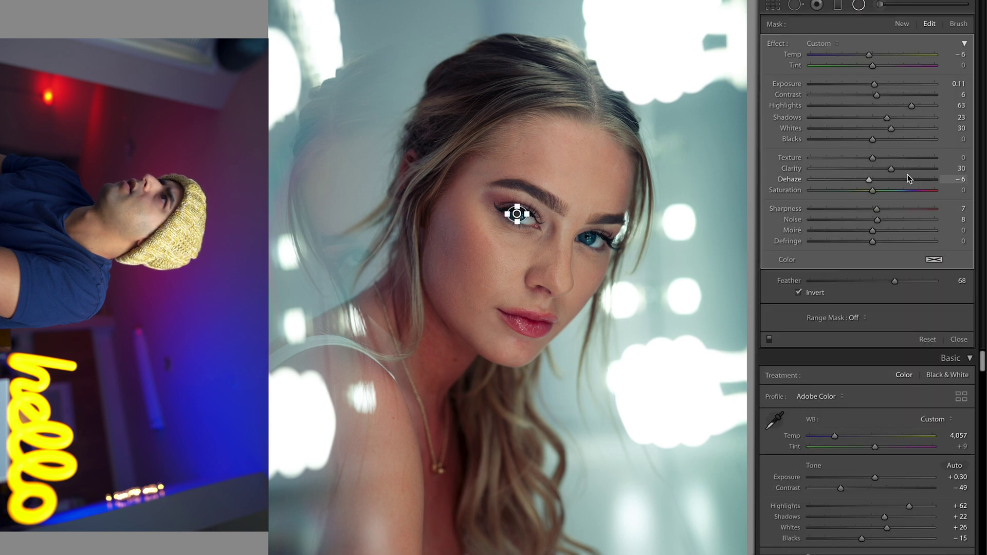
pyautogui.moveTo(892, 171); pyautogui.dragTo(886, 171)
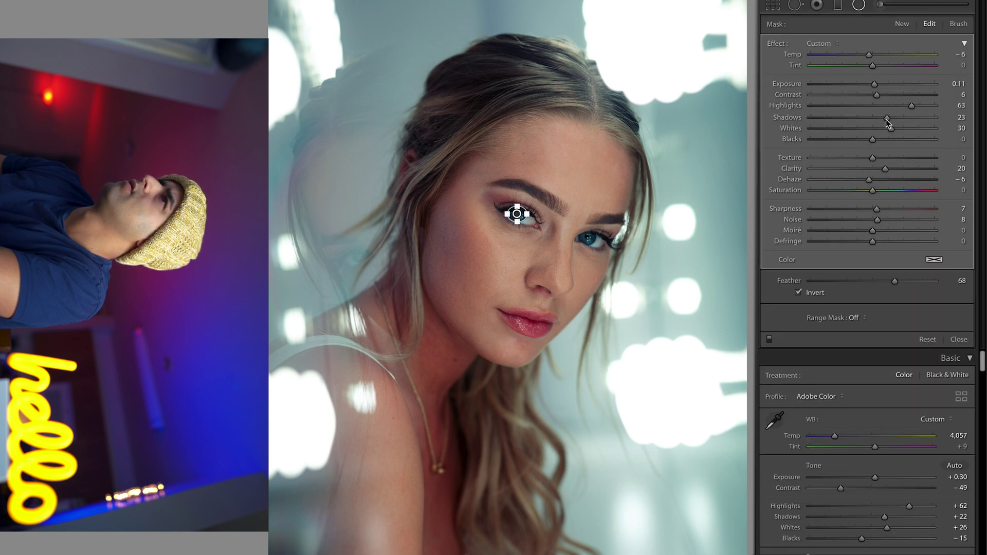
pyautogui.moveTo(887, 117); pyautogui.dragTo(893, 116)
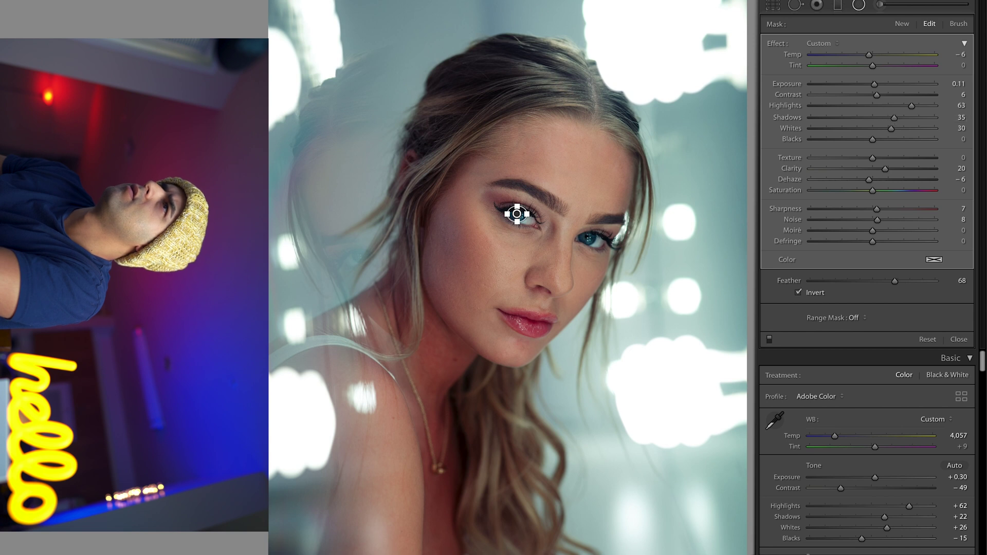
pyautogui.click(959, 340)
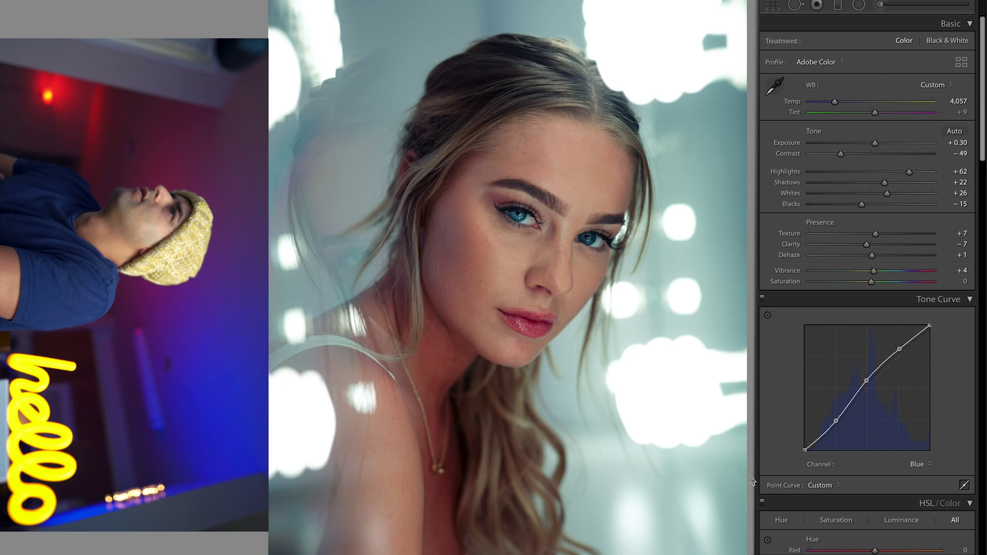
# Fine-tune the eye's radial filter with Exposure 0.16, Highlights 60 and Shadows 36, and compare the photo before and after.
pyautogui.hotkey('shift', 'm')
pyautogui.click(517, 214)
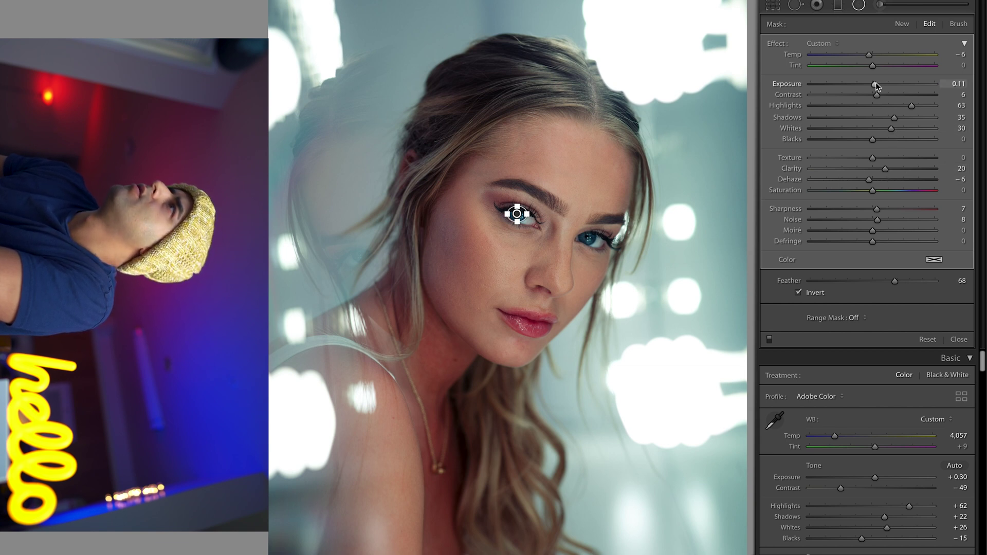
pyautogui.moveTo(875, 84); pyautogui.dragTo(878, 85)
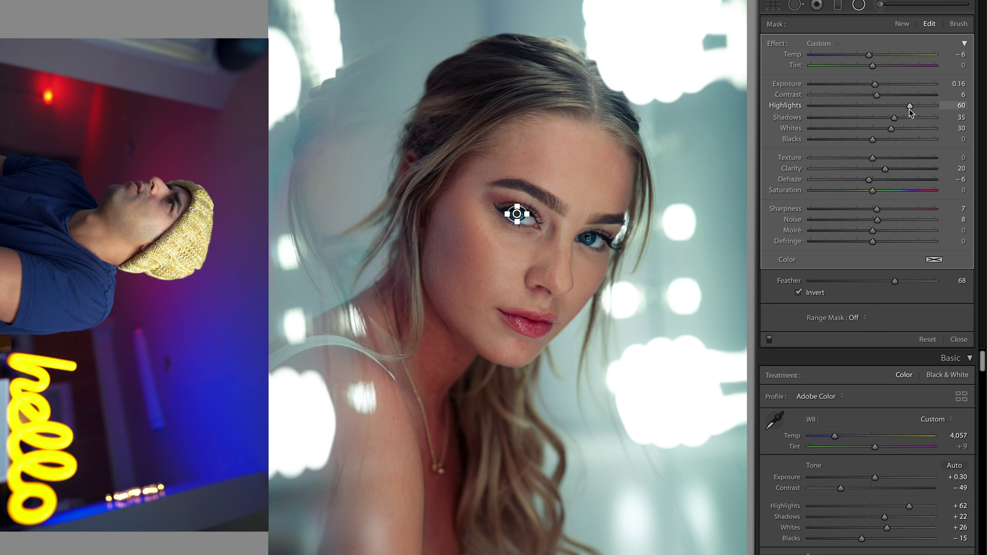
pyautogui.moveTo(897, 121); pyautogui.dragTo(898, 119)
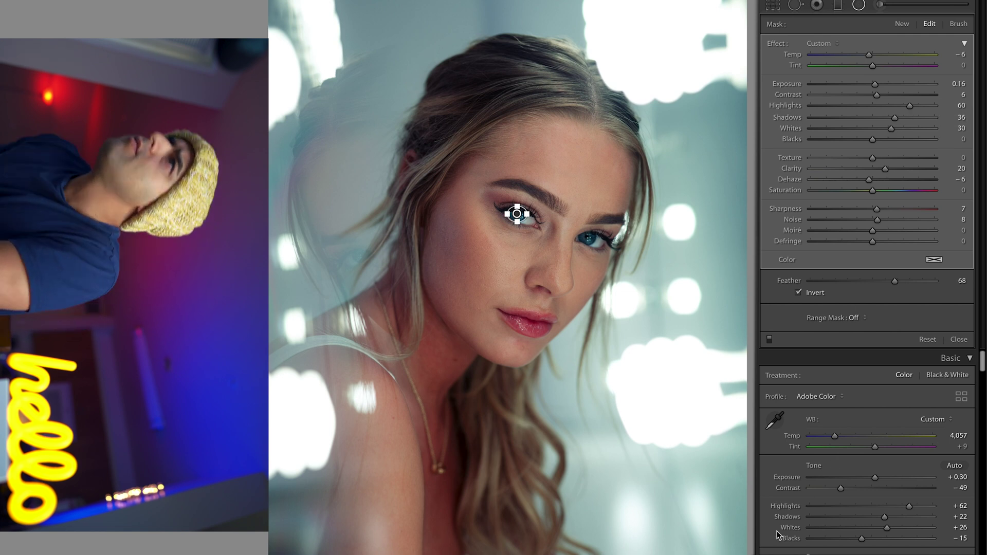
pyautogui.hotkey('shift', 'm')
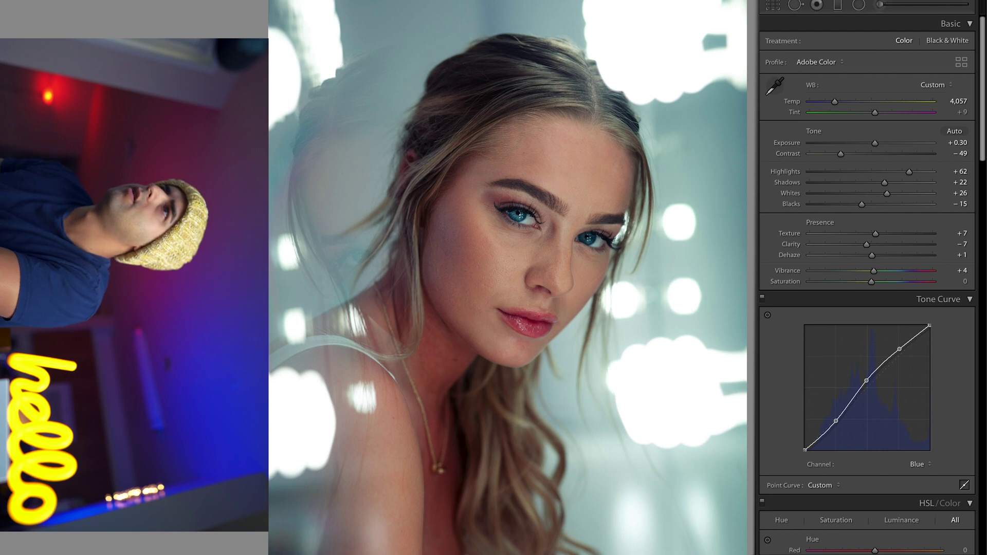
pyautogui.press('\\')
pyautogui.press('\\')
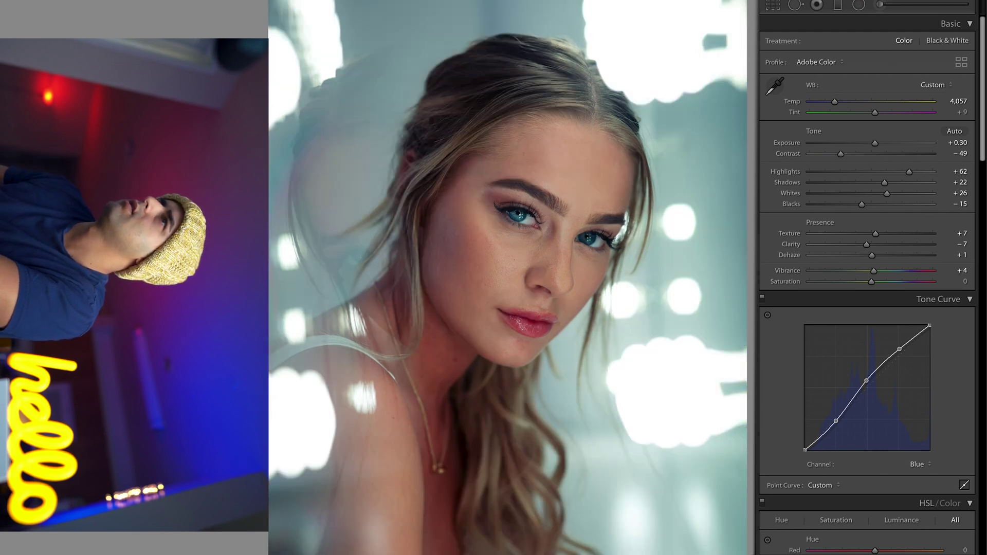
# Duplicate the eye's radial filter and place the copy over the eye on the photo's right side.
pyautogui.click(858, 5)
pyautogui.rightClick(516, 215)
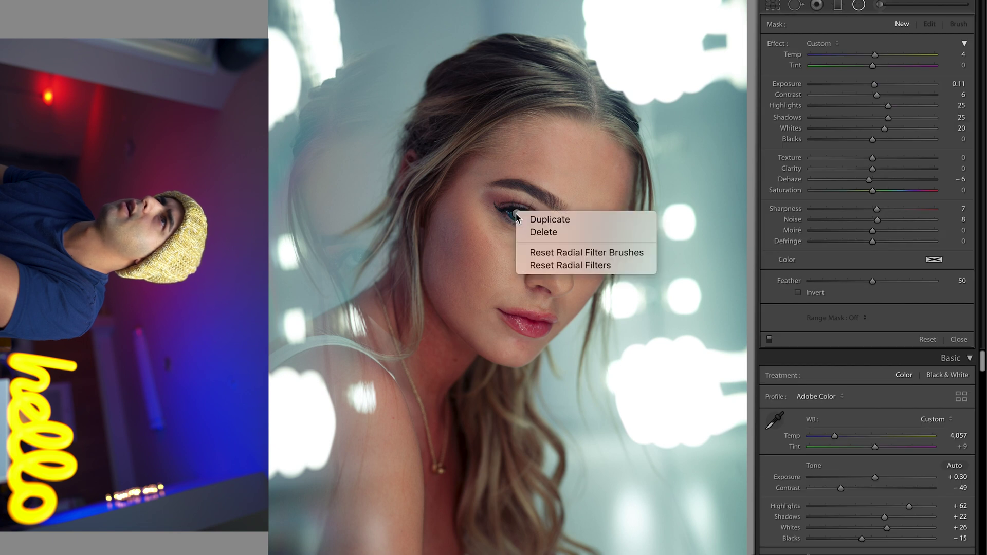
pyautogui.click(520, 220)
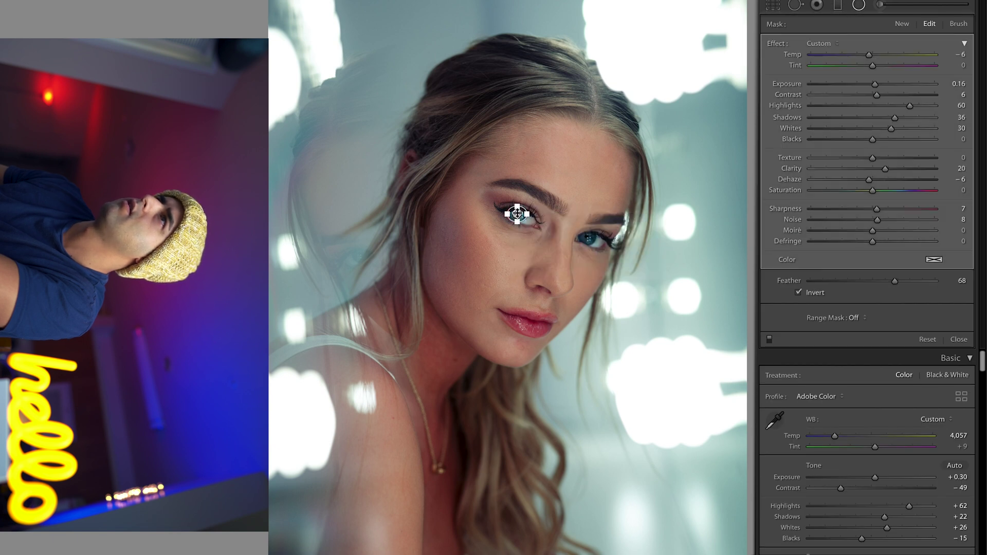
pyautogui.moveTo(517, 214); pyautogui.dragTo(588, 237)
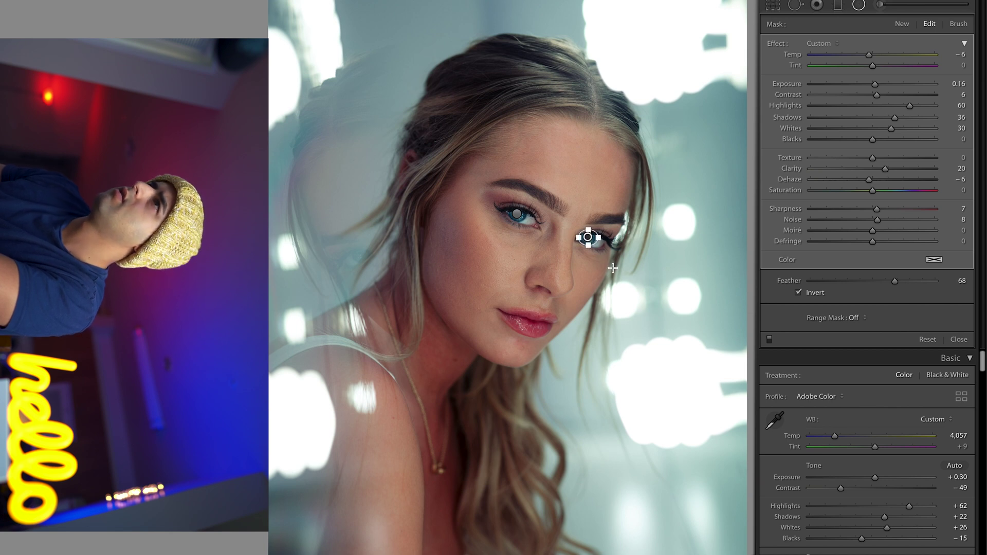
# Fit the duplicated radial filter's ellipse to the second eye's iris and finish editing it.
pyautogui.press('z')
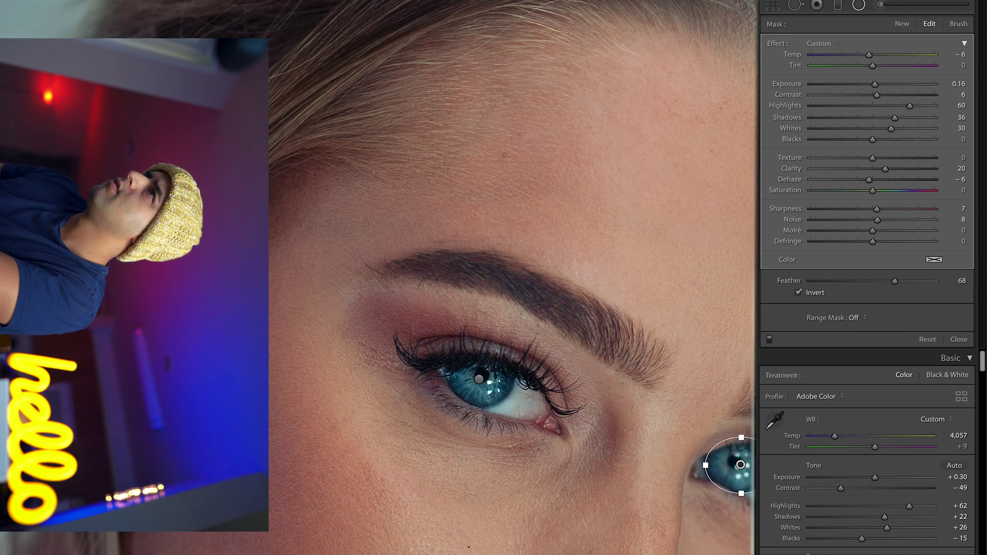
pyautogui.moveTo(705, 465)
pyautogui.mouseDown()
pyautogui.moveTo(714, 466)
pyautogui.moveTo(694, 466)
pyautogui.mouseUp()
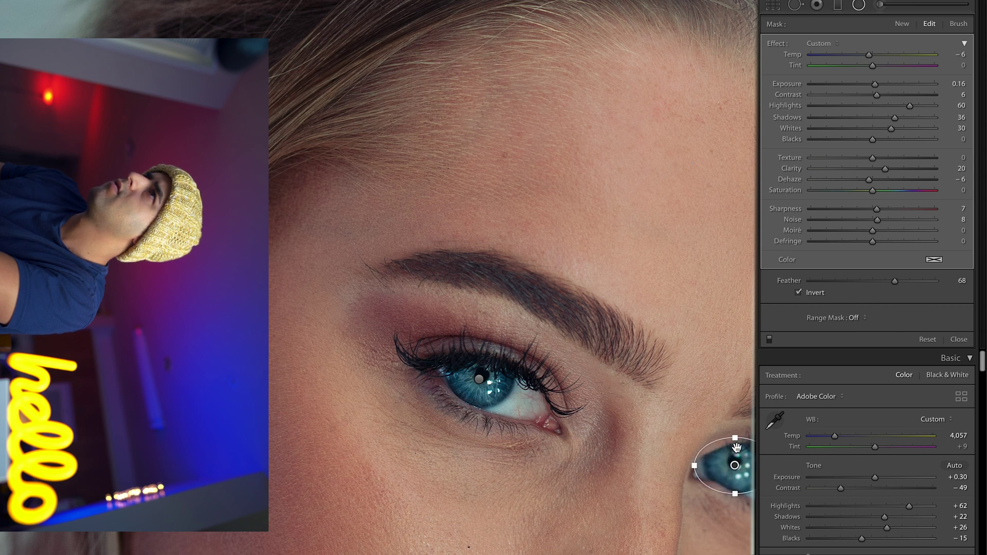
pyautogui.moveTo(697, 467); pyautogui.dragTo(703, 466)
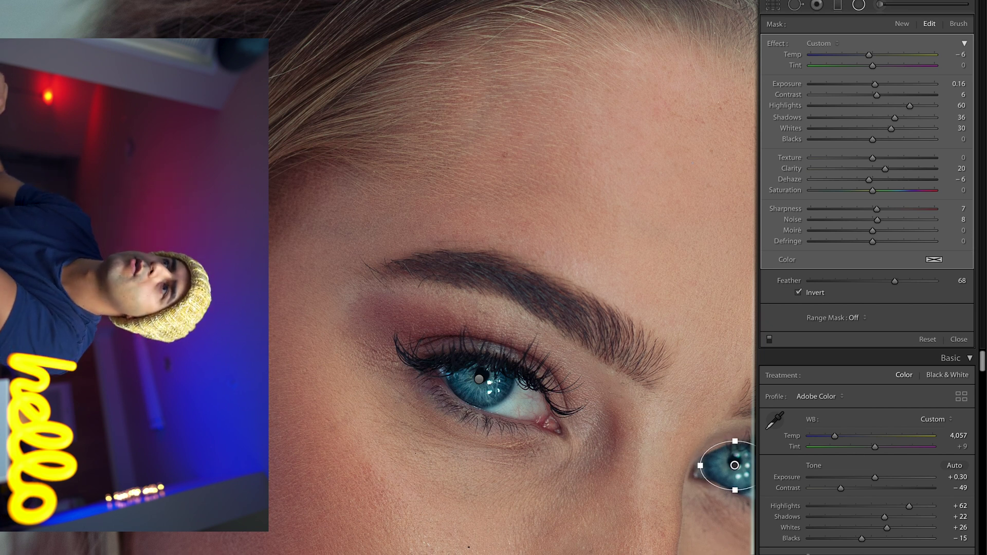
pyautogui.click(959, 339)
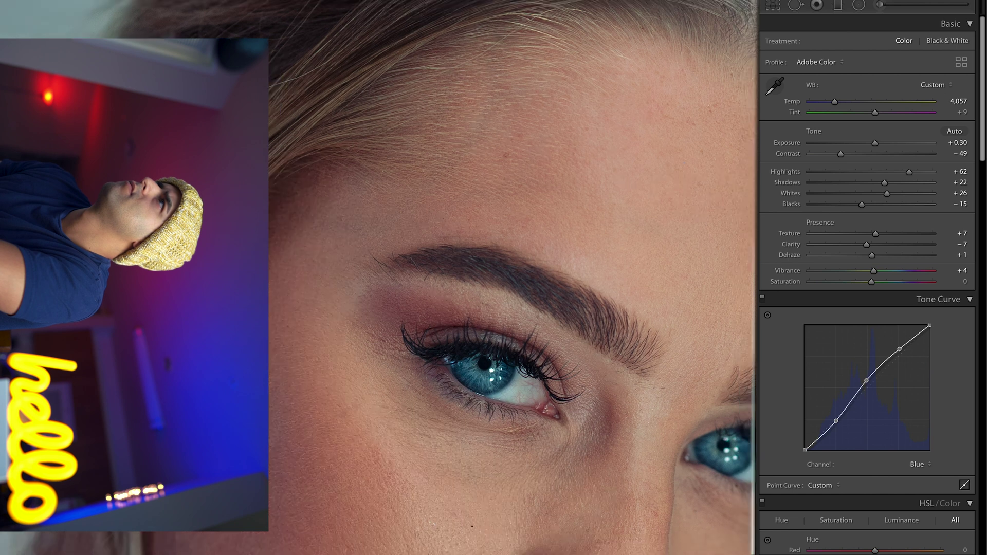
pyautogui.press('z')
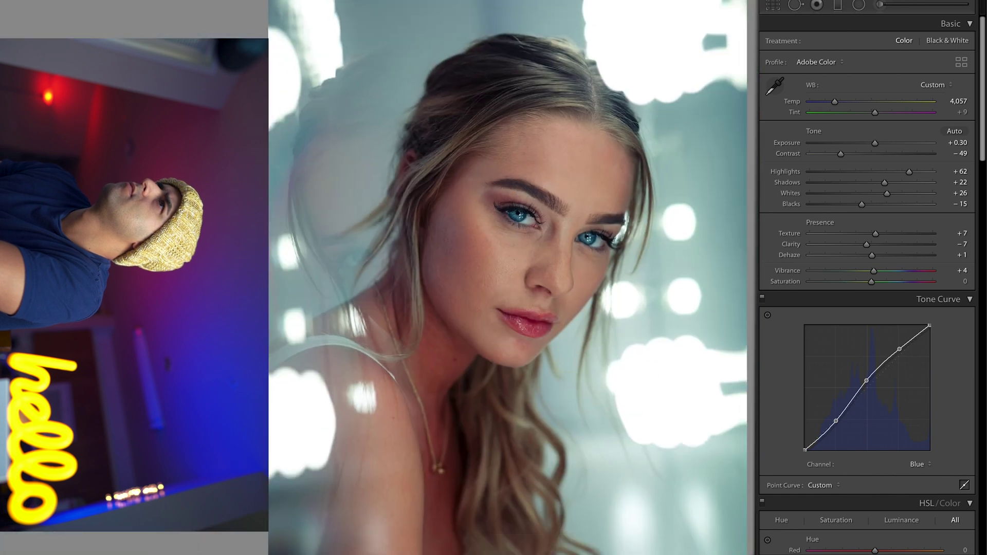
# Set Shadows to 21 in the second eye's radial filter, reduce Shadows in the first eye's filter, and compare before and after.
pyautogui.click(859, 5)
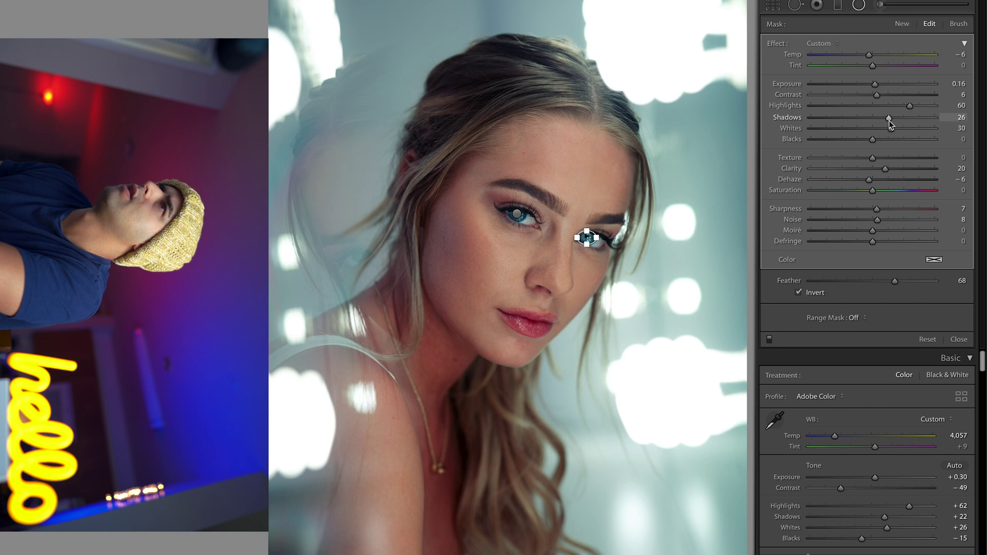
pyautogui.moveTo(888, 119); pyautogui.dragTo(885, 119)
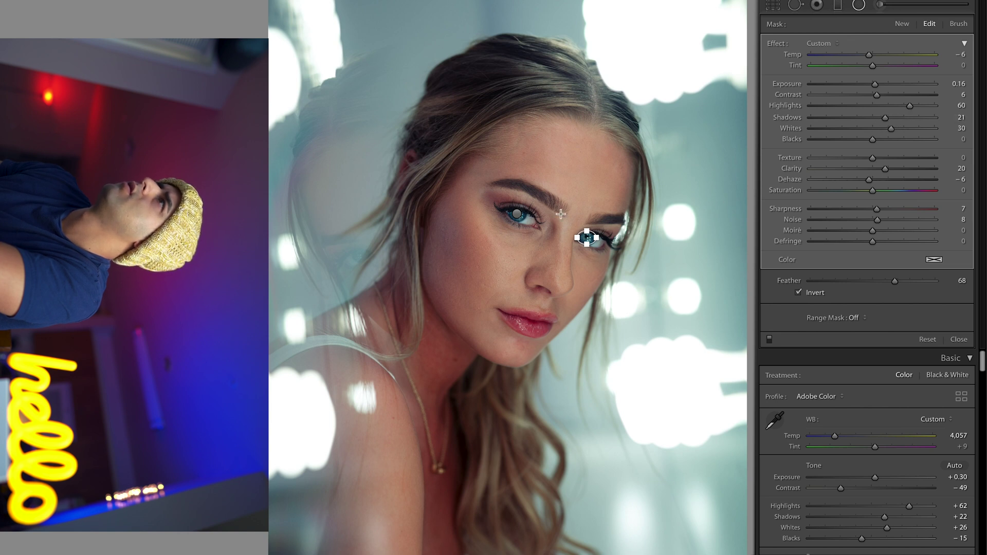
pyautogui.click(515, 215)
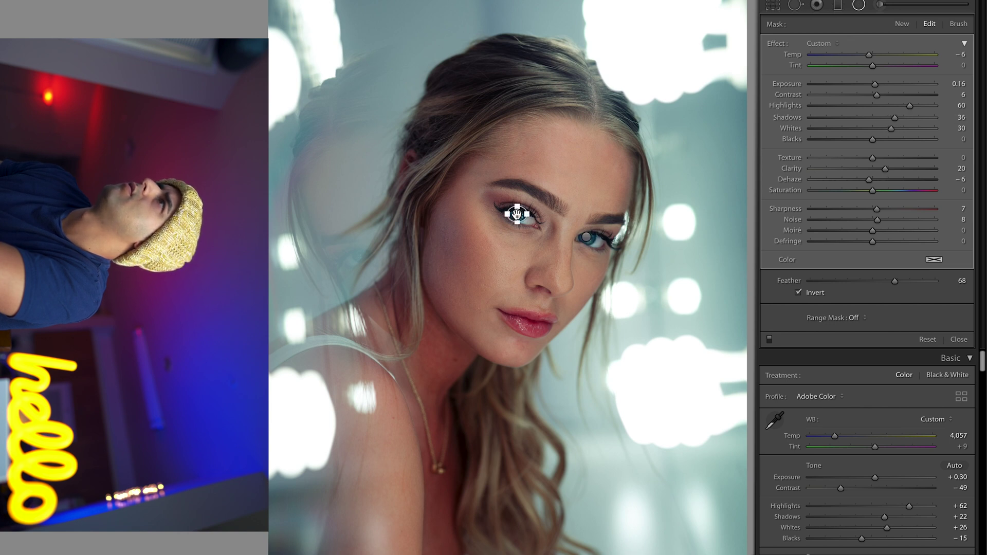
pyautogui.moveTo(899, 117); pyautogui.dragTo(896, 119)
pyautogui.click(886, 119)
pyautogui.hotkey('shift', 'm')
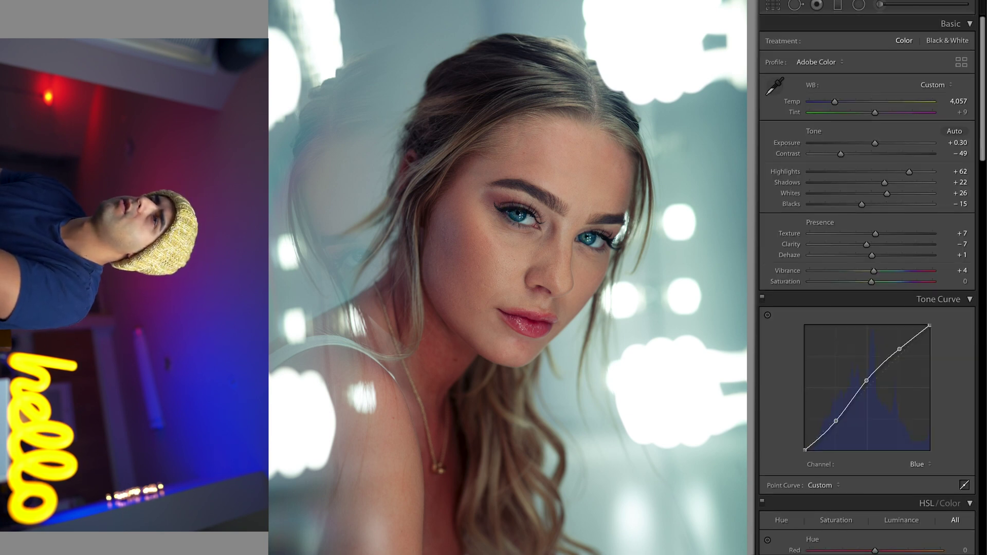
pyautogui.press('\\')
pyautogui.press('\\')
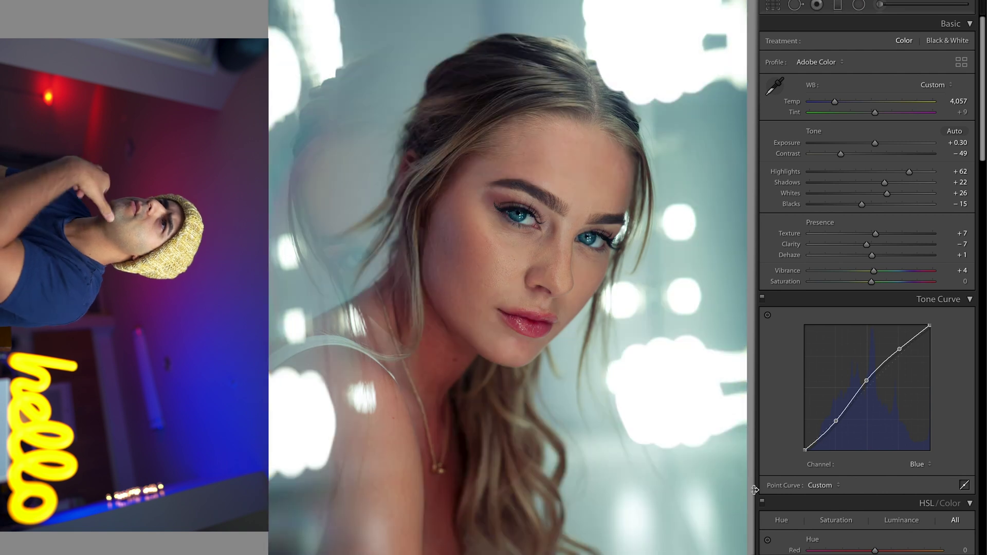
pyautogui.press('\\')
pyautogui.press('\\')
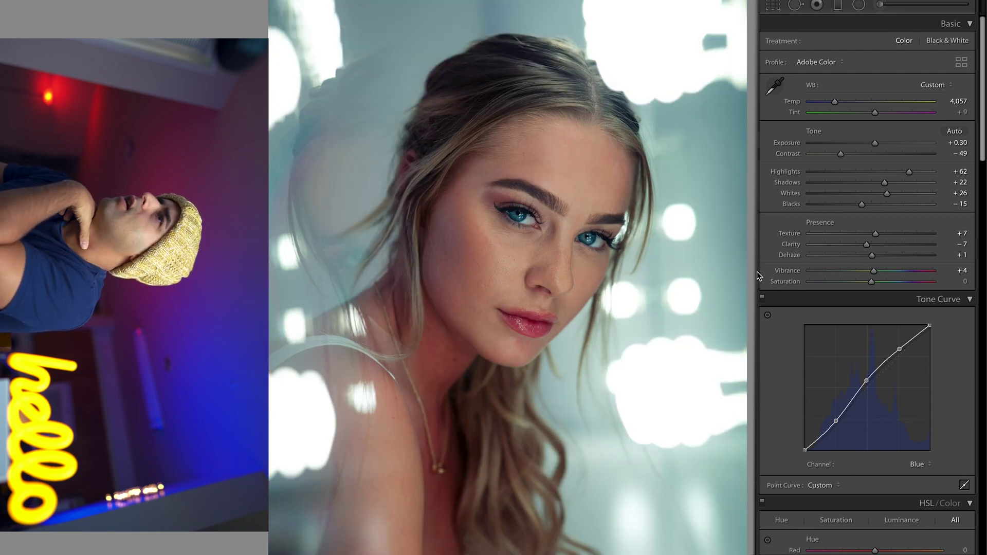
# Shift the skin tones in the HSL Hue settings with Red at -6 and Orange at -1.
pyautogui.scroll(-4, 817, 265)
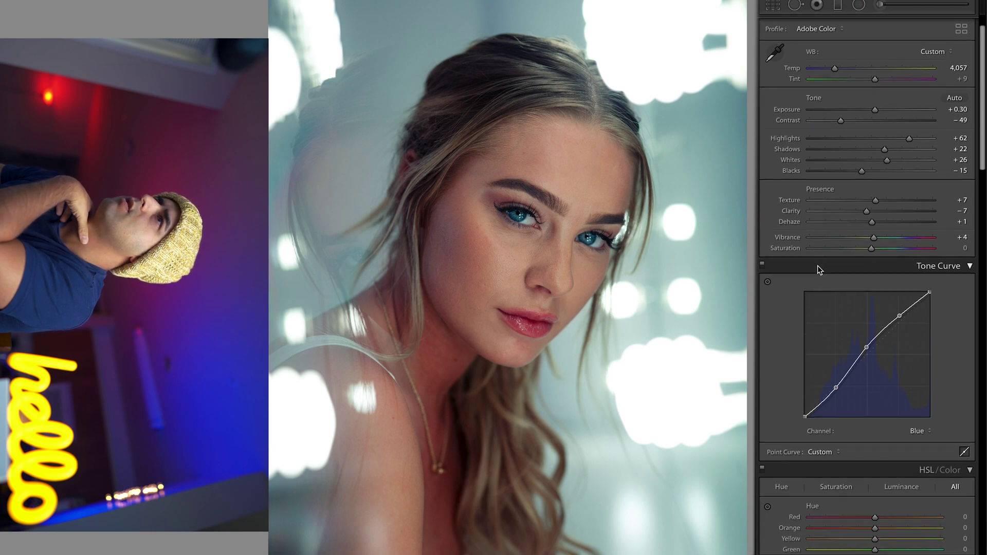
pyautogui.scroll(-12, 818, 265)
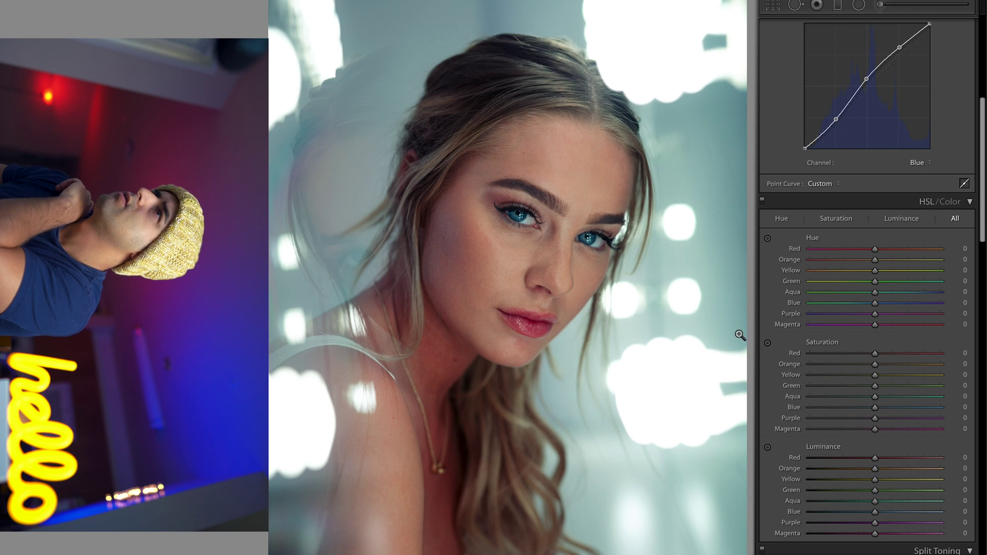
pyautogui.scroll(-2, 838, 312)
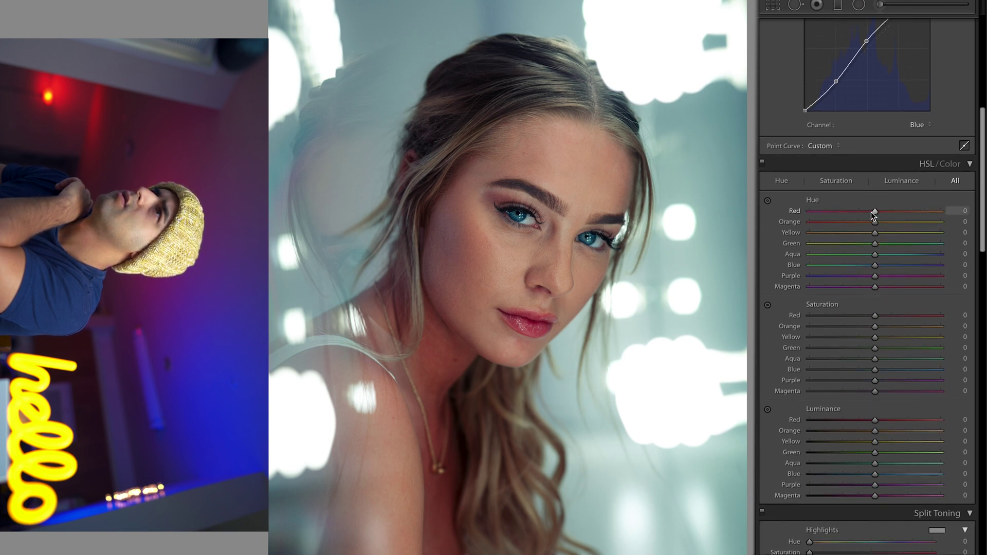
pyautogui.moveTo(875, 212)
pyautogui.mouseDown()
pyautogui.moveTo(847, 212)
pyautogui.moveTo(866, 216)
pyautogui.moveTo(857, 222)
pyautogui.moveTo(893, 221)
pyautogui.moveTo(868, 224)
pyautogui.mouseUp()
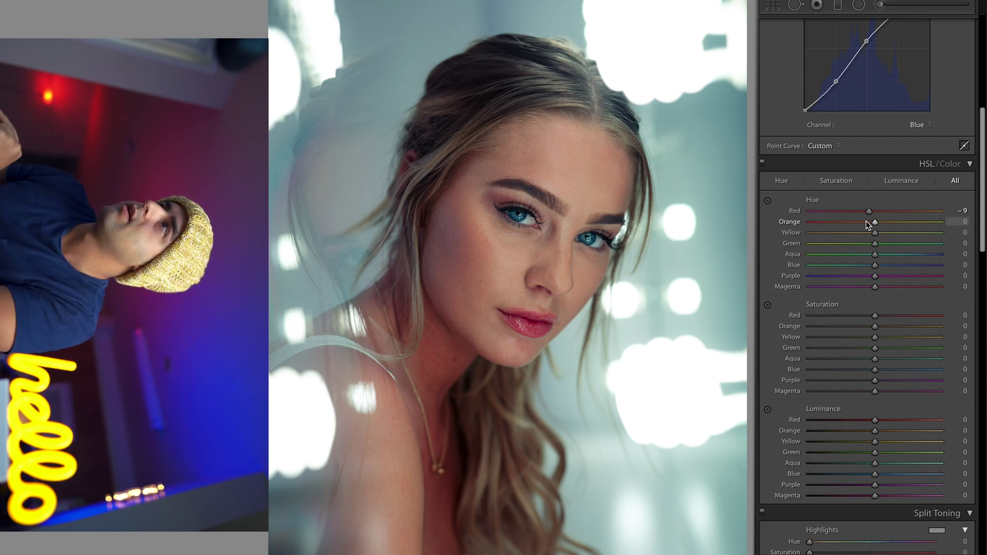
pyautogui.scroll(1, 880, 232)
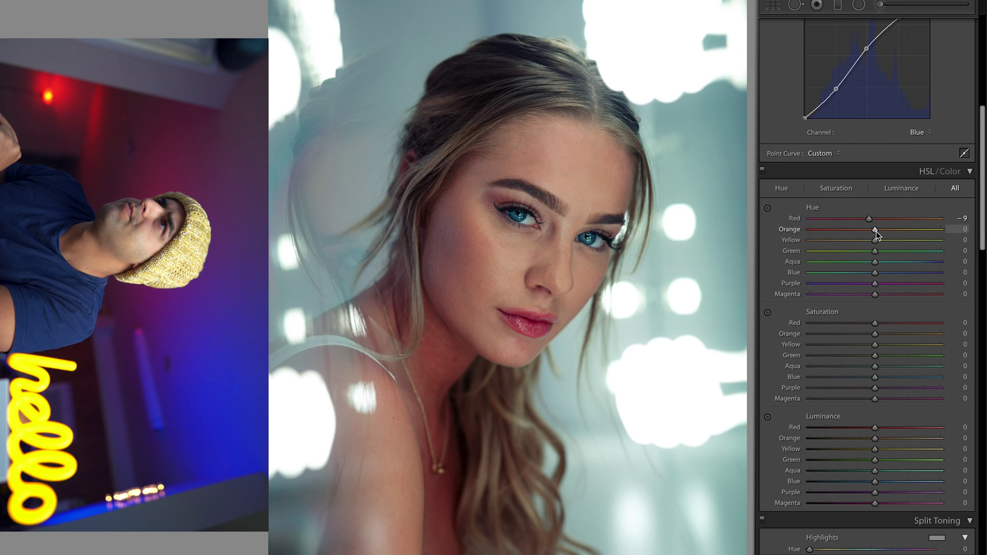
pyautogui.moveTo(877, 232); pyautogui.dragTo(886, 234)
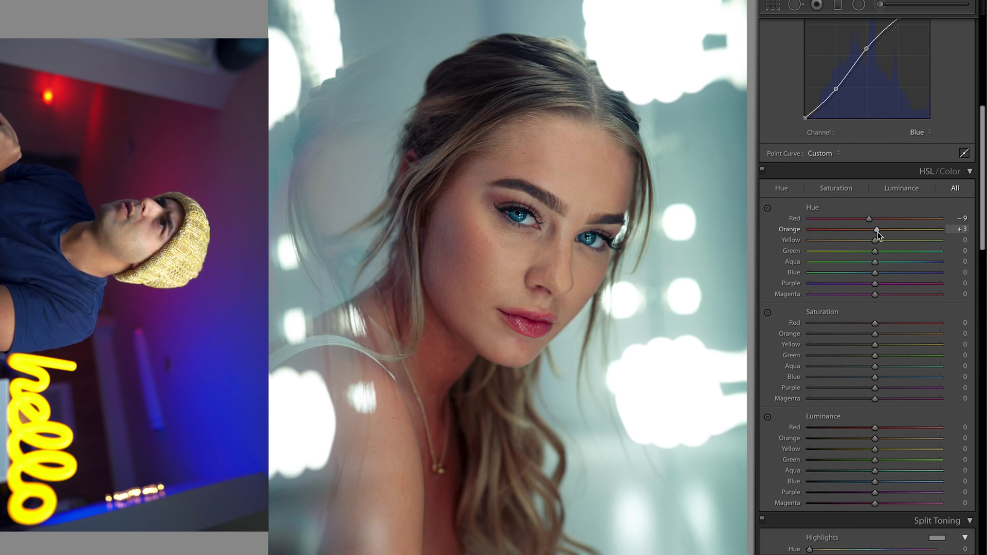
pyautogui.moveTo(877, 236); pyautogui.dragTo(877, 236)
pyautogui.scroll(-1, 877, 238)
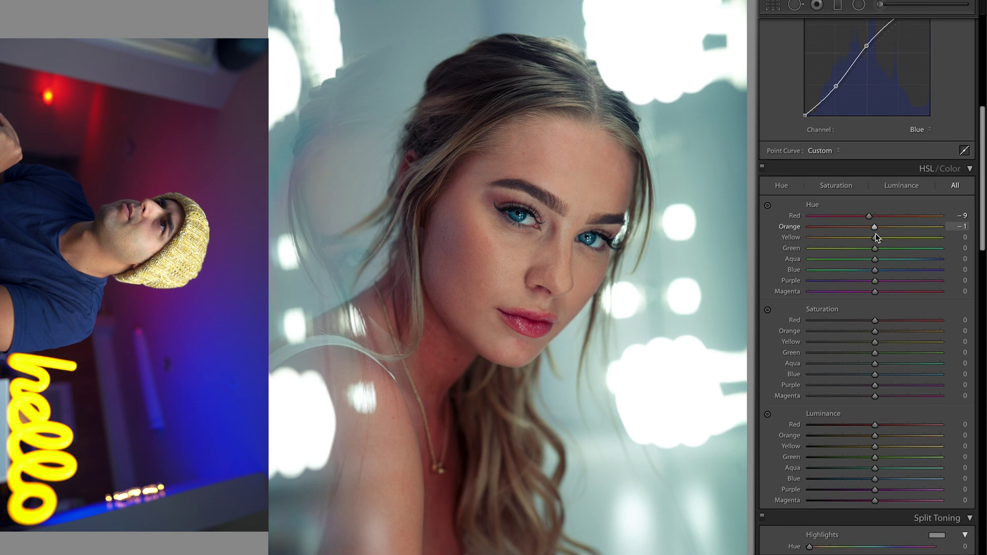
pyautogui.moveTo(870, 216); pyautogui.dragTo(872, 217)
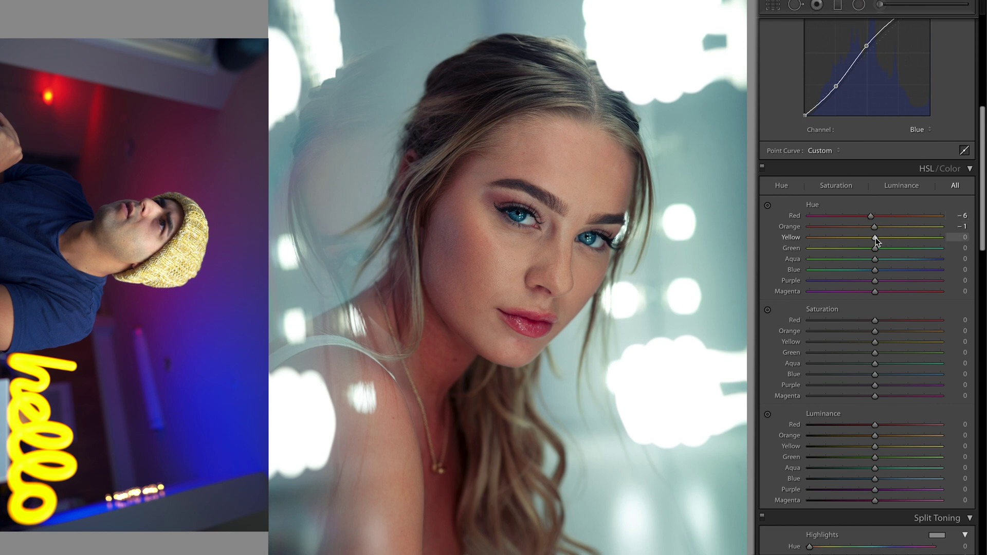
# Set the HSL Hue of Yellow to +48 and Green to -100 to shift the hair tones.
pyautogui.moveTo(892, 238)
pyautogui.mouseDown()
pyautogui.moveTo(861, 238)
pyautogui.moveTo(929, 238)
pyautogui.moveTo(880, 247)
pyautogui.moveTo(905, 247)
pyautogui.mouseUp()
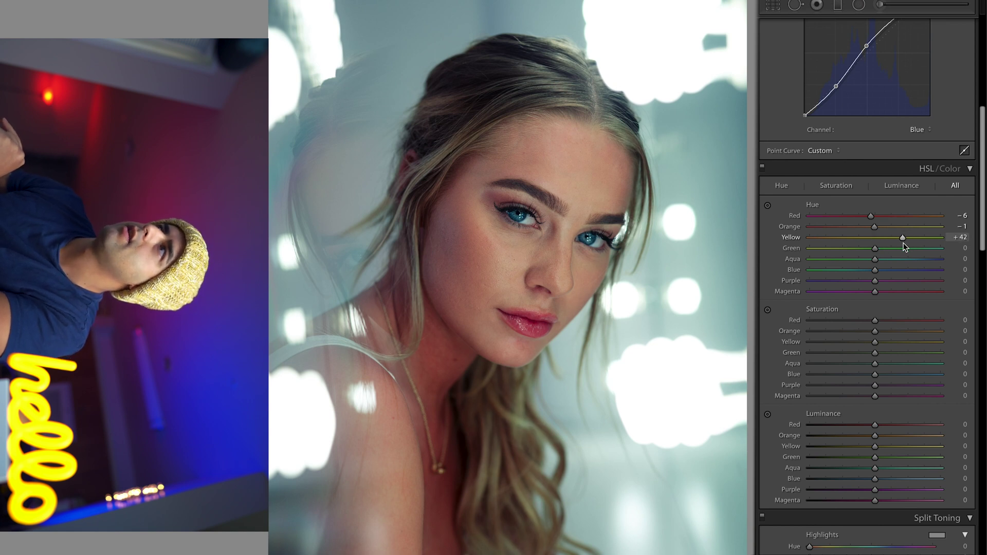
pyautogui.moveTo(905, 247); pyautogui.dragTo(931, 243)
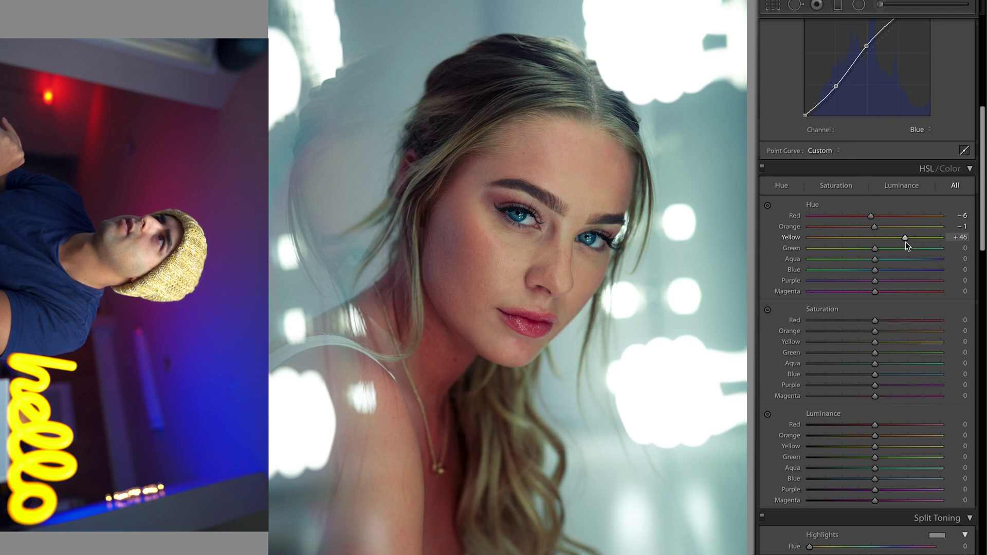
pyautogui.moveTo(905, 242); pyautogui.dragTo(897, 245)
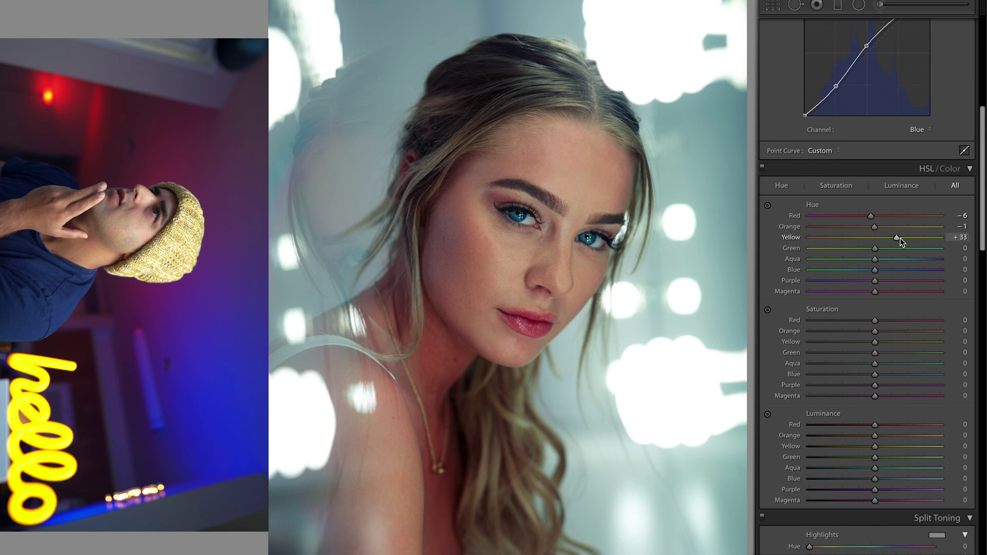
pyautogui.moveTo(875, 249); pyautogui.dragTo(761, 252)
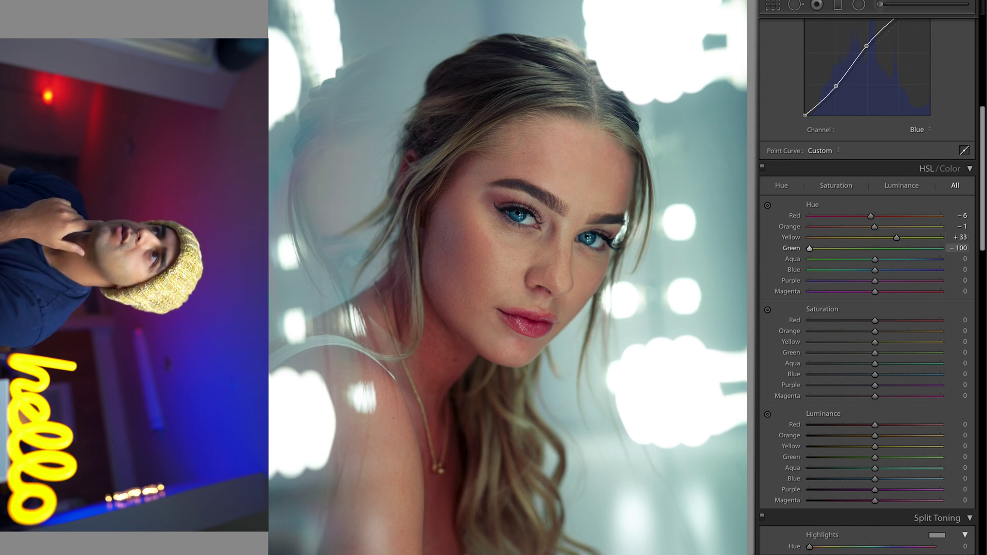
pyautogui.moveTo(809, 249); pyautogui.dragTo(856, 249)
pyautogui.moveTo(821, 278); pyautogui.dragTo(811, 279)
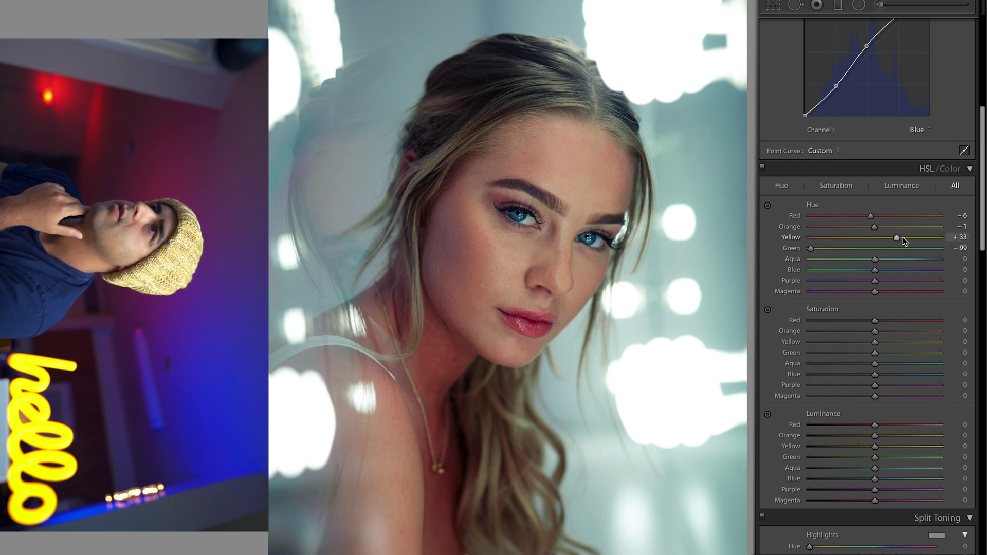
pyautogui.moveTo(896, 238)
pyautogui.mouseDown()
pyautogui.moveTo(919, 238)
pyautogui.moveTo(883, 237)
pyautogui.moveTo(907, 239)
pyautogui.mouseUp()
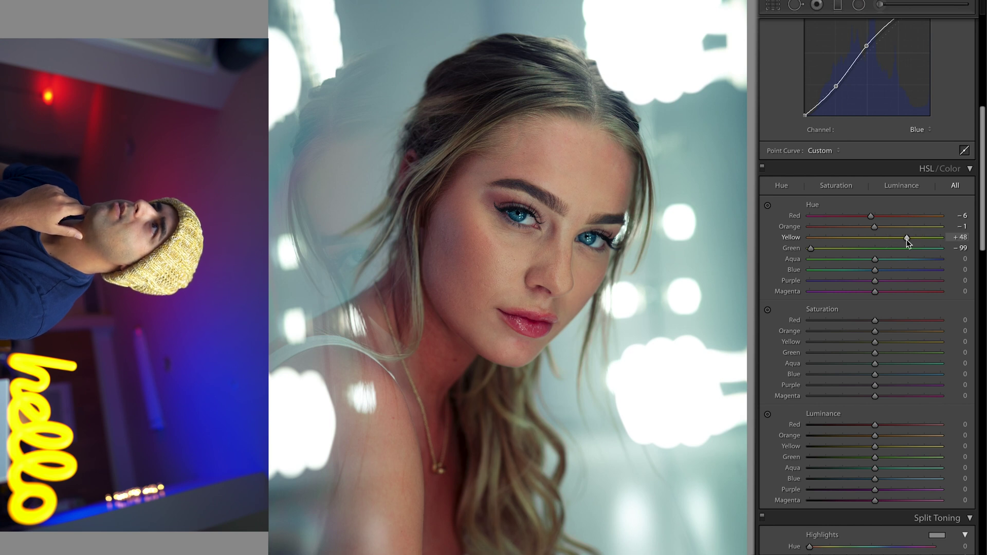
pyautogui.click(812, 248)
# Shift the background tones in the HSL Hue settings with Aqua at +54 and Blue at +27.
pyautogui.moveTo(899, 251); pyautogui.dragTo(844, 256)
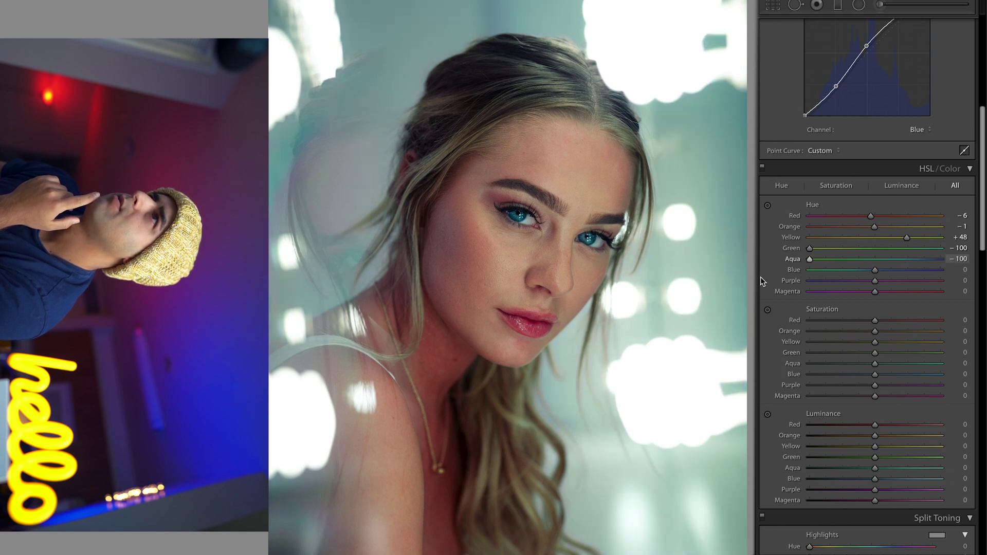
pyautogui.moveTo(941, 258); pyautogui.dragTo(907, 283)
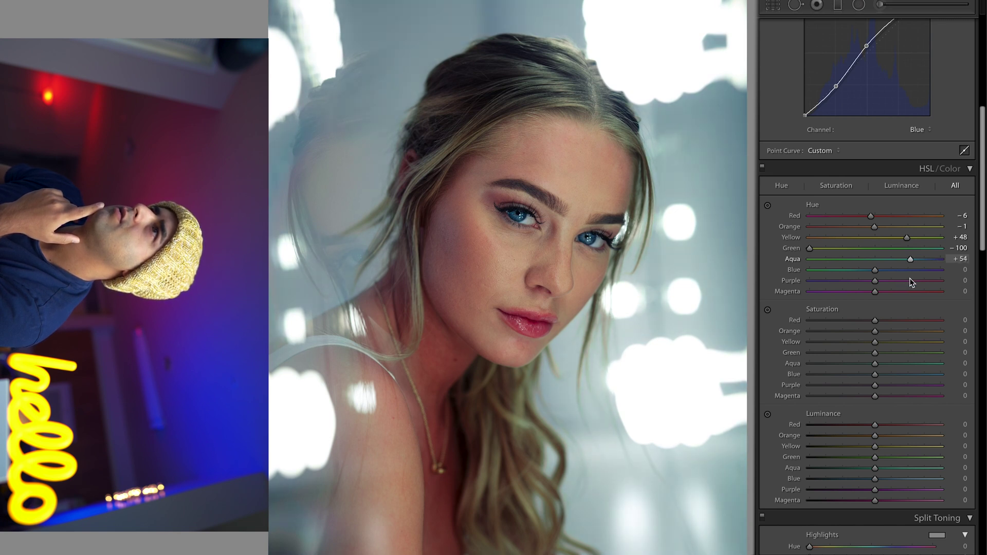
pyautogui.moveTo(877, 269); pyautogui.dragTo(896, 289)
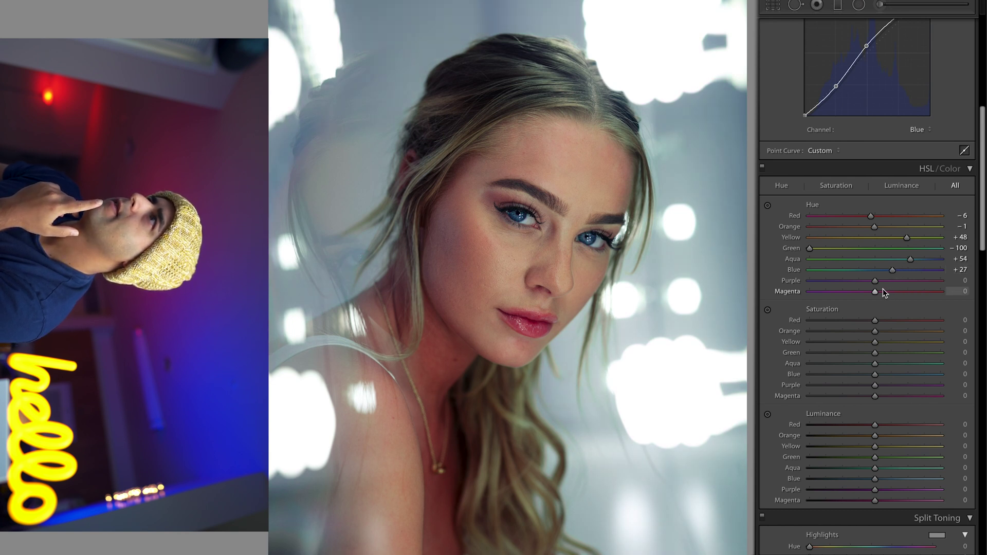
# Reduce the HSL Saturation of Red to -5 and Green to -47.
pyautogui.scroll(-1, 883, 292)
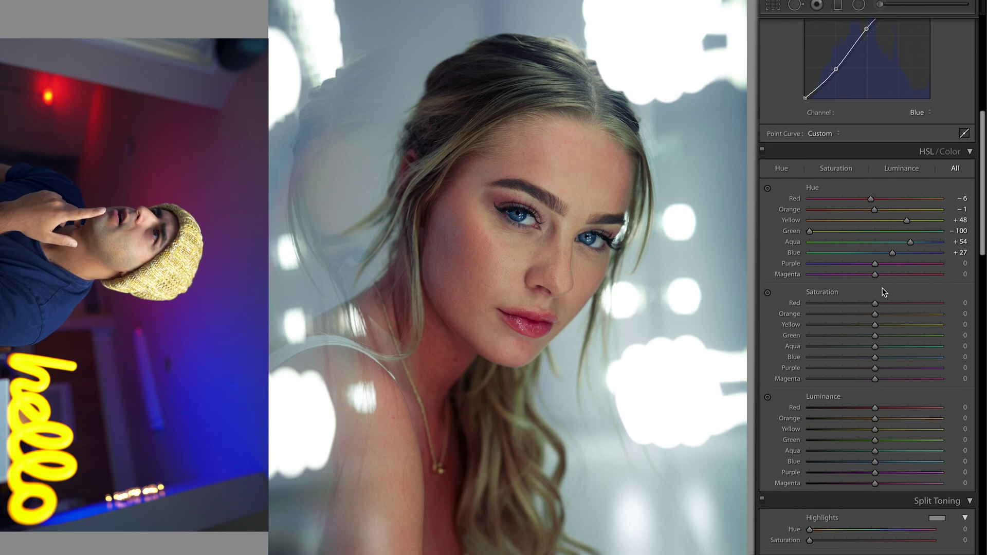
pyautogui.scroll(-1, 880, 293)
pyautogui.moveTo(875, 287)
pyautogui.mouseDown()
pyautogui.moveTo(912, 287)
pyautogui.moveTo(853, 288)
pyautogui.moveTo(883, 291)
pyautogui.moveTo(872, 293)
pyautogui.mouseUp()
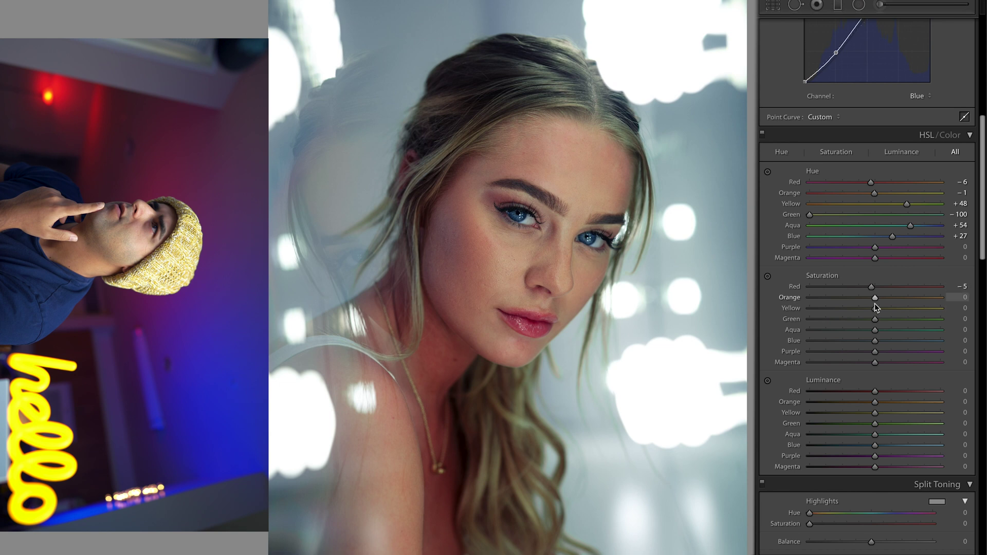
pyautogui.moveTo(875, 298); pyautogui.dragTo(761, 320)
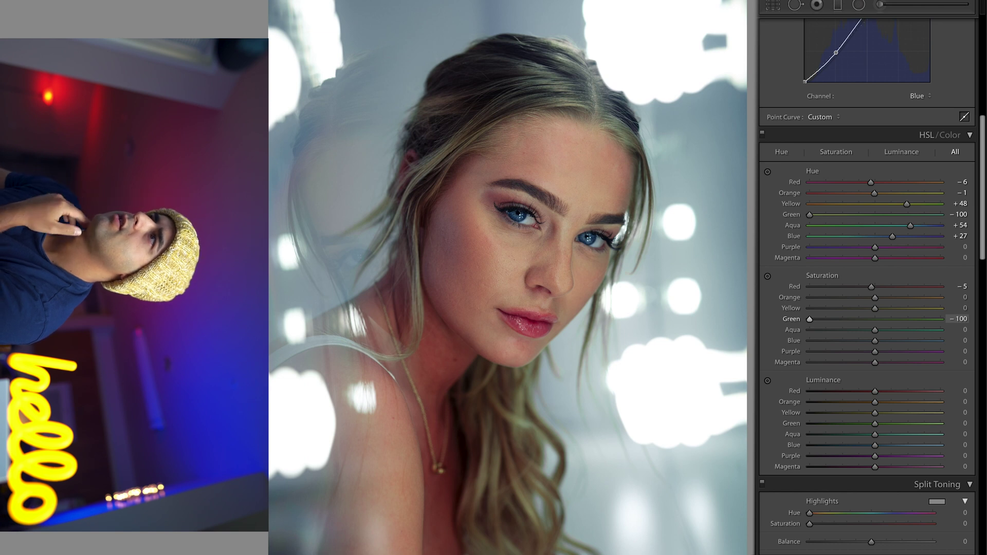
pyautogui.moveTo(809, 319); pyautogui.dragTo(847, 332)
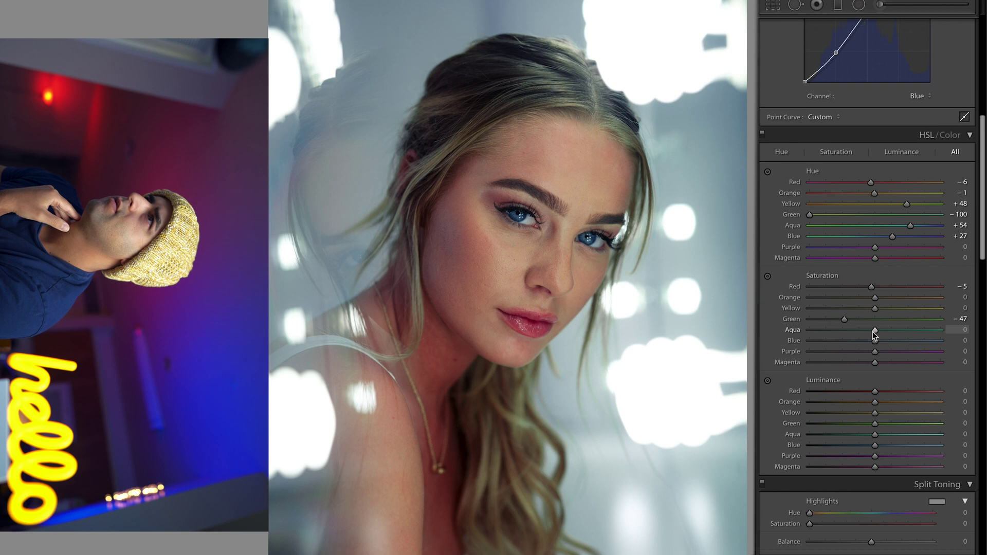
# Set the HSL Saturation of Aqua to +17, Blue to +6, Purple to -40 and Magenta to -38.
pyautogui.moveTo(800, 330); pyautogui.dragTo(887, 345)
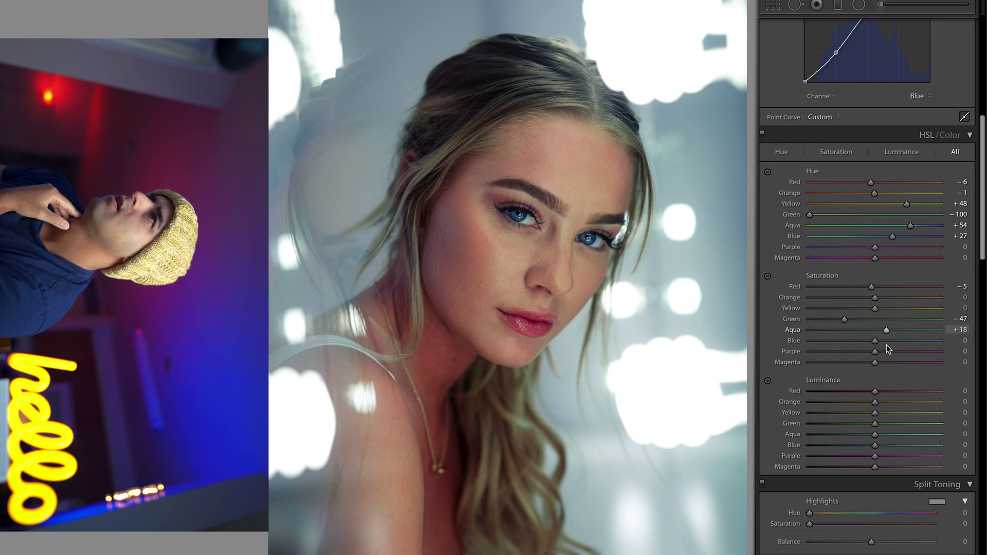
pyautogui.moveTo(884, 342)
pyautogui.mouseDown()
pyautogui.moveTo(951, 346)
pyautogui.moveTo(818, 356)
pyautogui.moveTo(878, 355)
pyautogui.mouseUp()
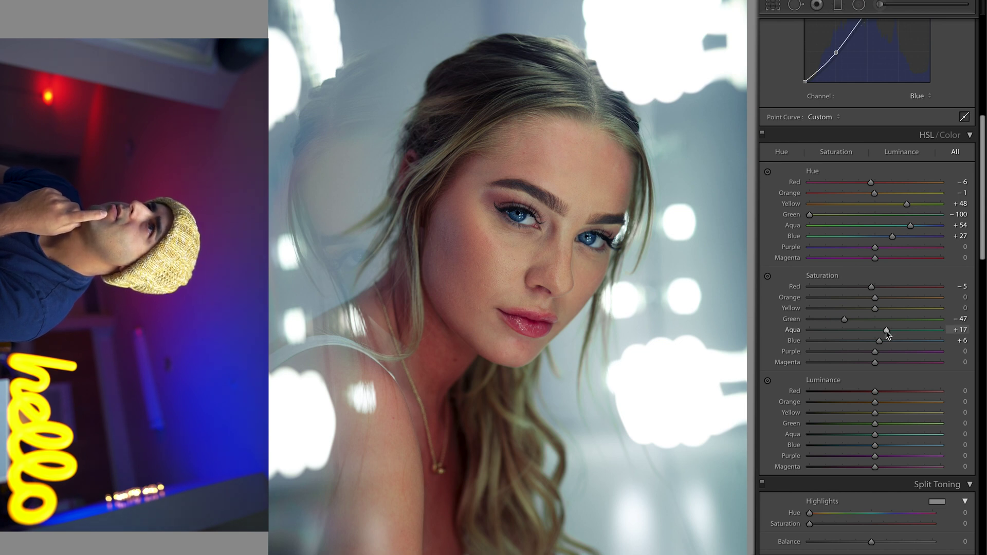
pyautogui.moveTo(889, 335); pyautogui.dragTo(886, 360)
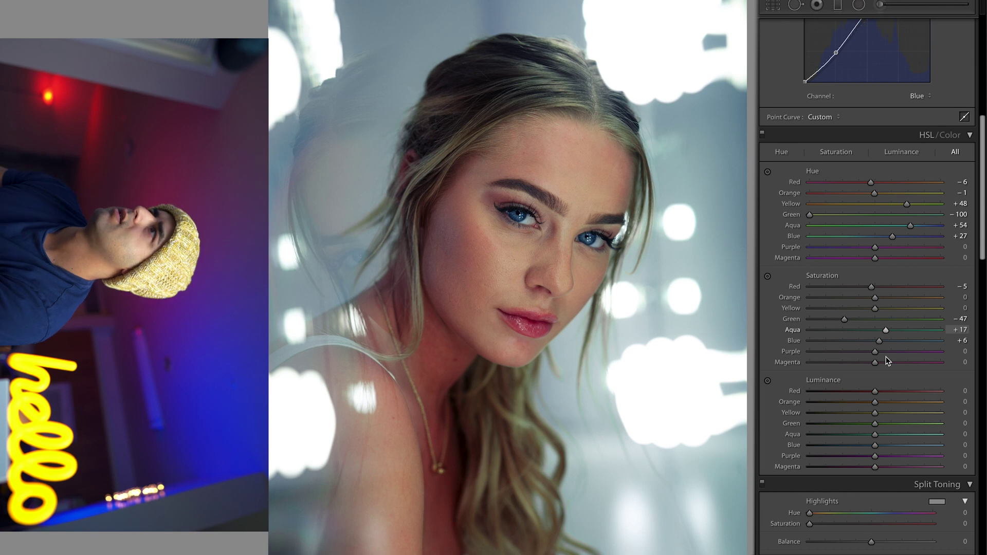
pyautogui.press('super+z')
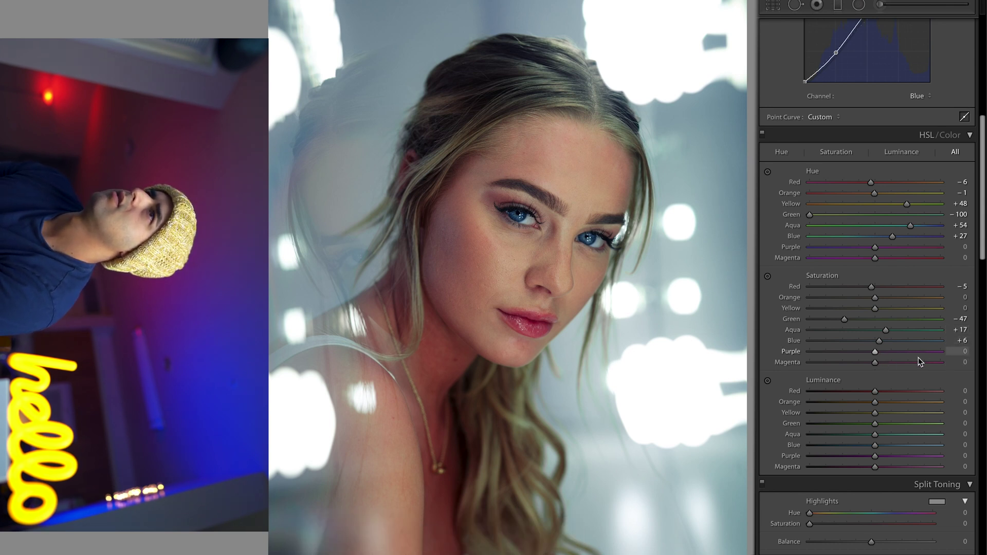
pyautogui.moveTo(941, 351); pyautogui.dragTo(807, 364)
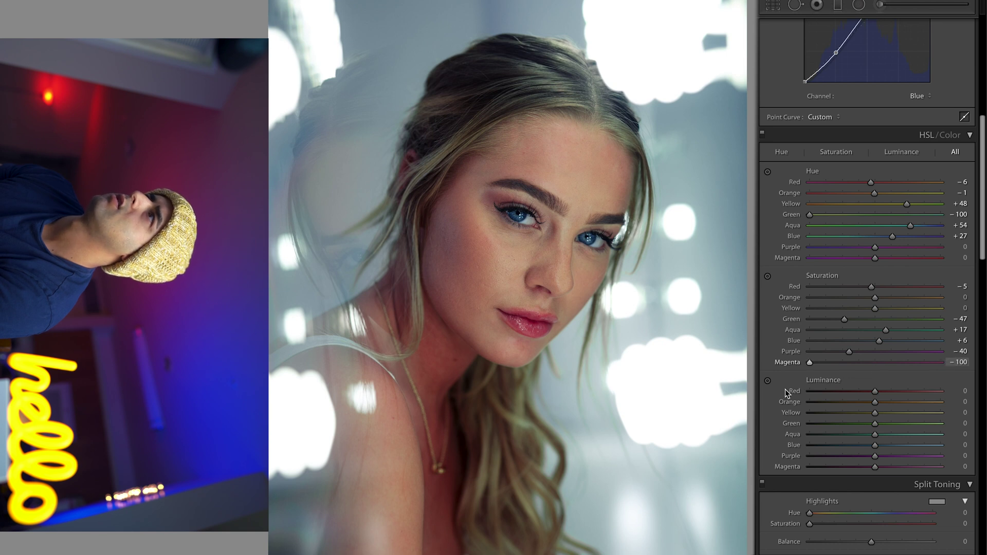
pyautogui.moveTo(817, 412); pyautogui.dragTo(850, 407)
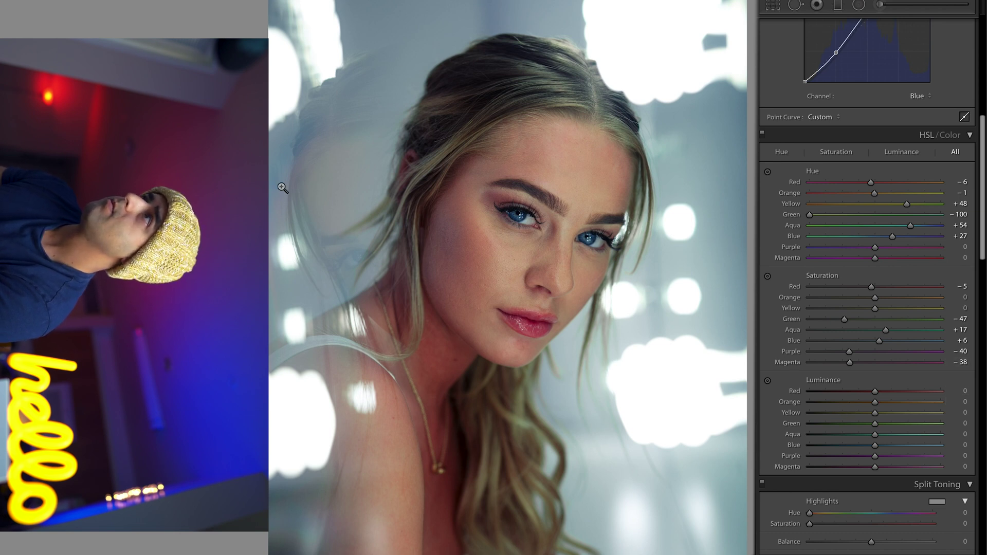
# Brighten the skin tones in the HSL Luminance settings with Red at +10 and Orange at +6.
pyautogui.scroll(-3, 847, 376)
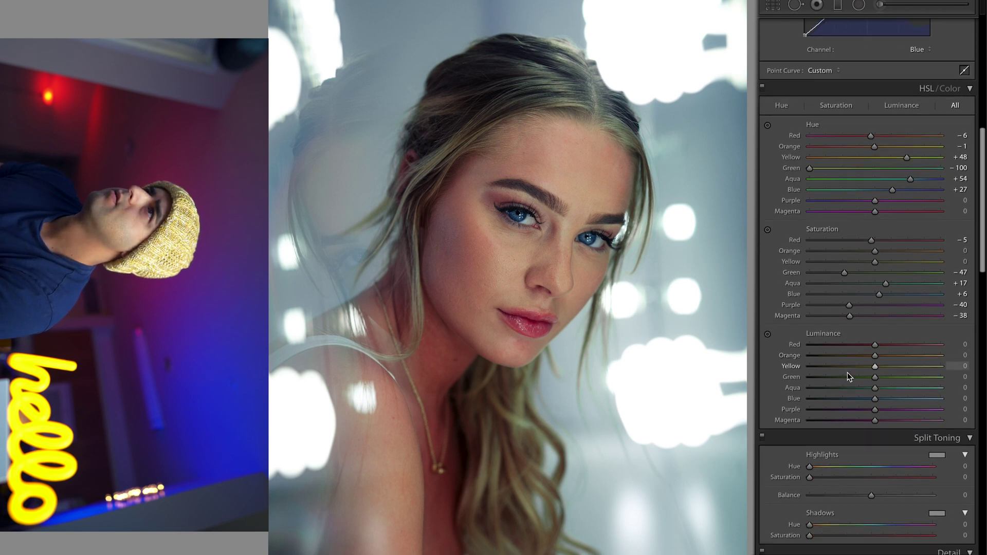
pyautogui.moveTo(877, 320)
pyautogui.mouseDown()
pyautogui.moveTo(866, 318)
pyautogui.moveTo(887, 324)
pyautogui.mouseUp()
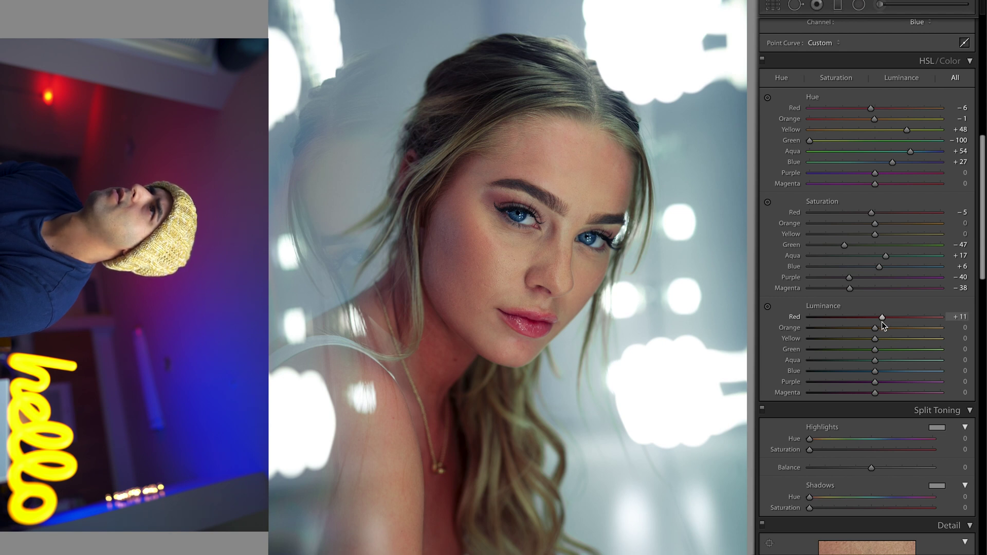
pyautogui.moveTo(876, 329)
pyautogui.mouseDown()
pyautogui.moveTo(890, 332)
pyautogui.moveTo(880, 334)
pyautogui.mouseUp()
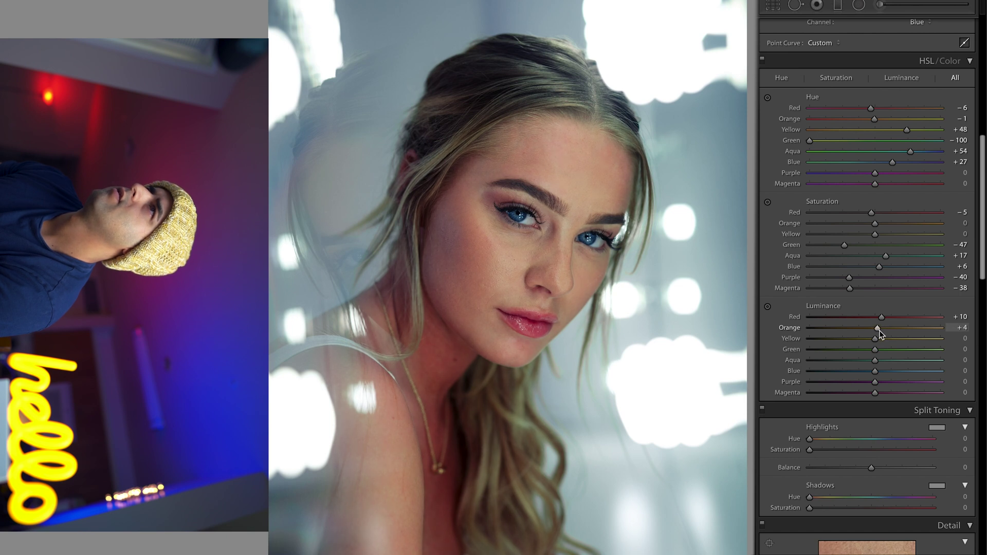
pyautogui.moveTo(885, 329); pyautogui.dragTo(877, 337)
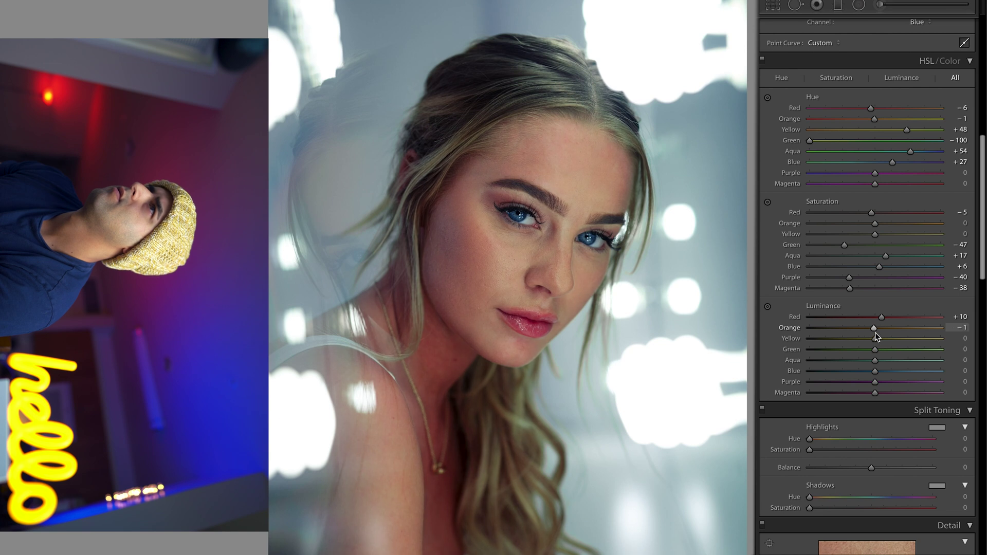
pyautogui.moveTo(880, 334); pyautogui.dragTo(881, 335)
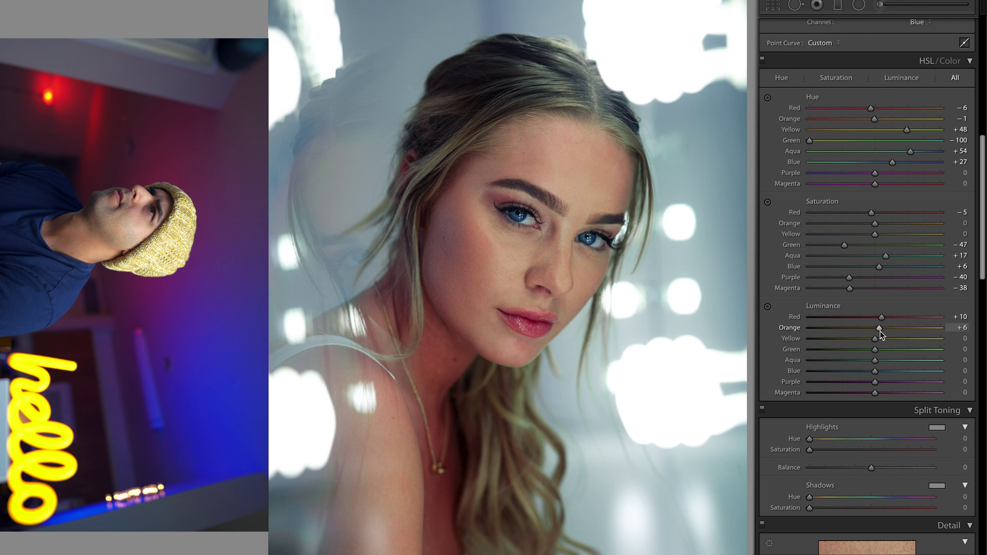
# Try Yellow luminance values between -100 and +56 on the hair, set it to +30, and compare before and after.
pyautogui.moveTo(891, 339); pyautogui.dragTo(912, 350)
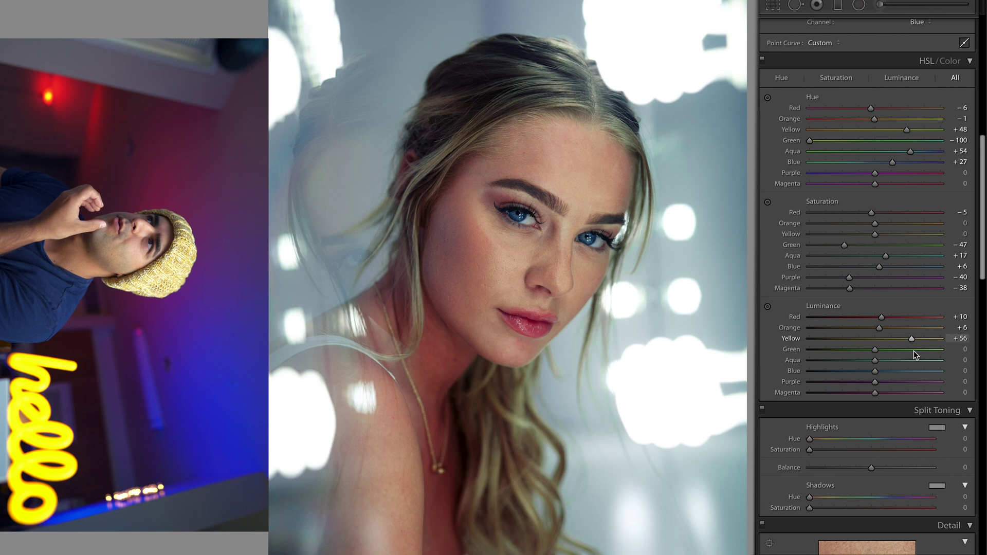
pyautogui.moveTo(915, 351); pyautogui.dragTo(778, 360)
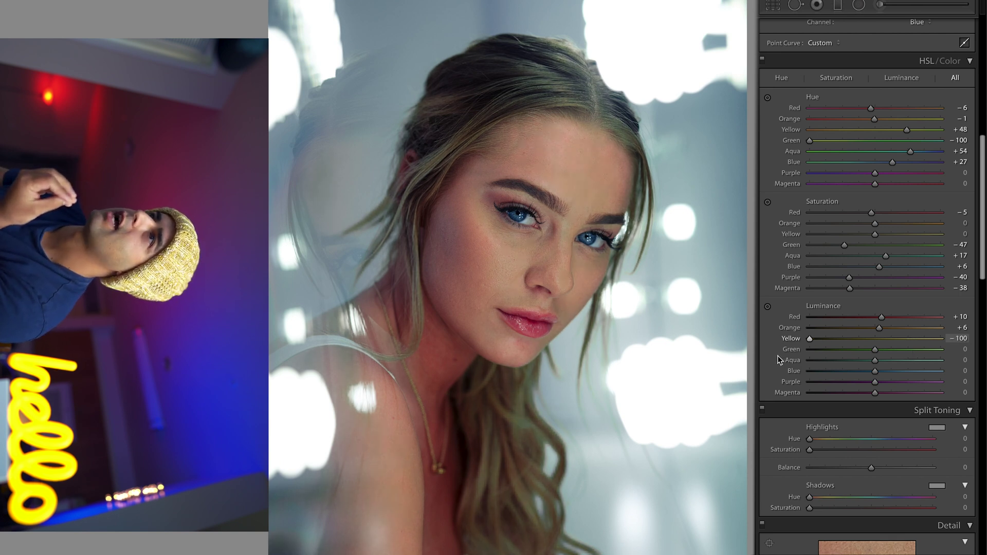
pyautogui.moveTo(797, 356); pyautogui.dragTo(885, 365)
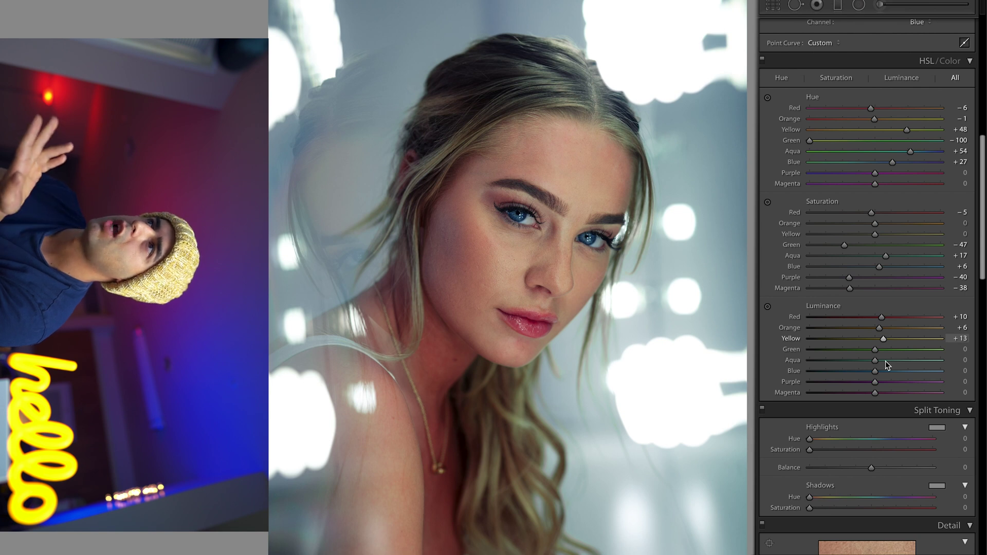
pyautogui.press('Down')
pyautogui.write('-100')
pyautogui.press('Return')
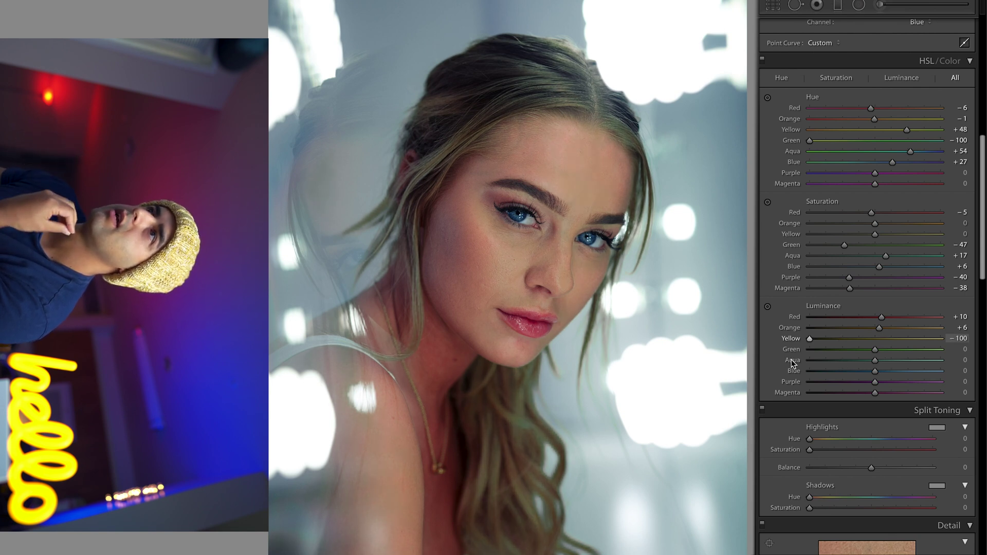
pyautogui.write('-68')
pyautogui.press('Return')
pyautogui.moveTo(833, 362); pyautogui.dragTo(899, 363)
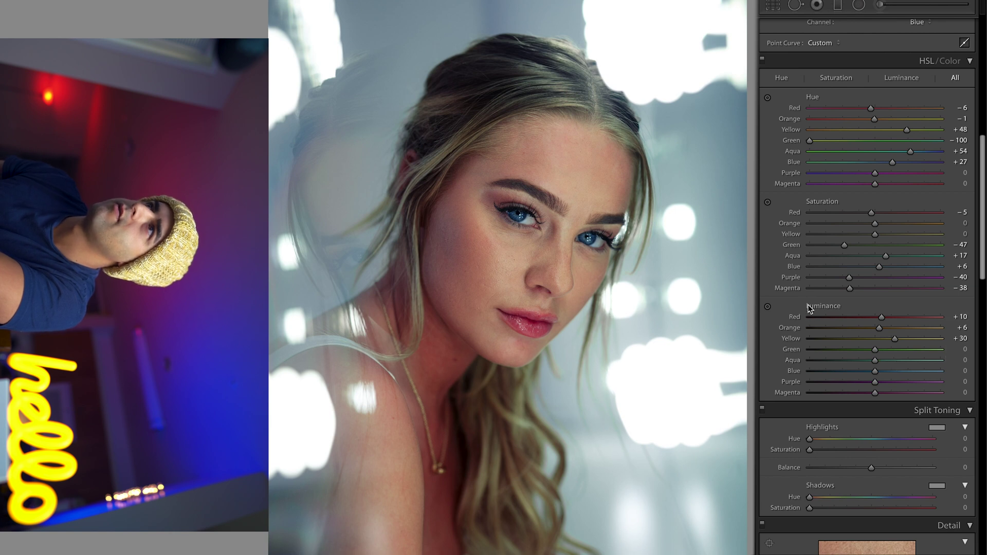
pyautogui.press('\\')
pyautogui.press('\\')
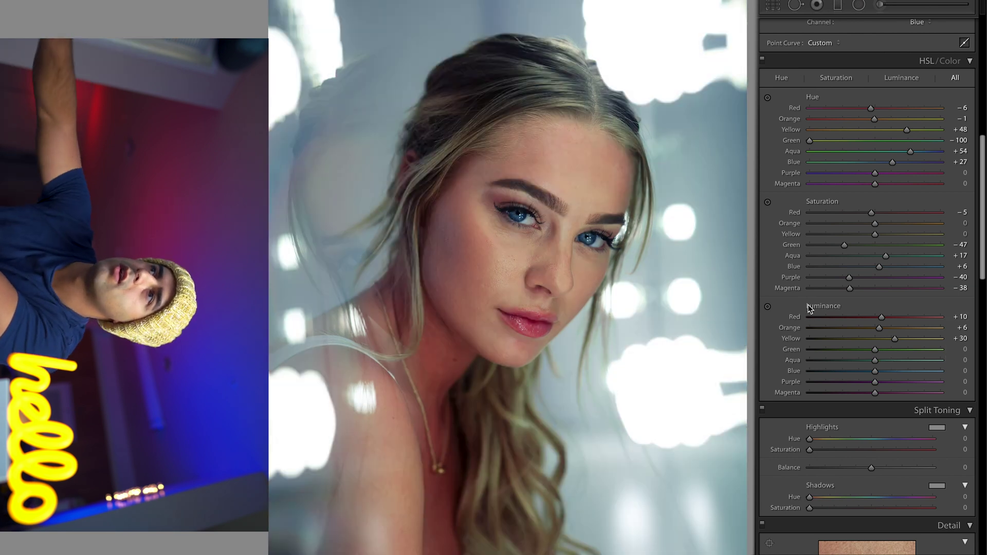
pyautogui.press('\\')
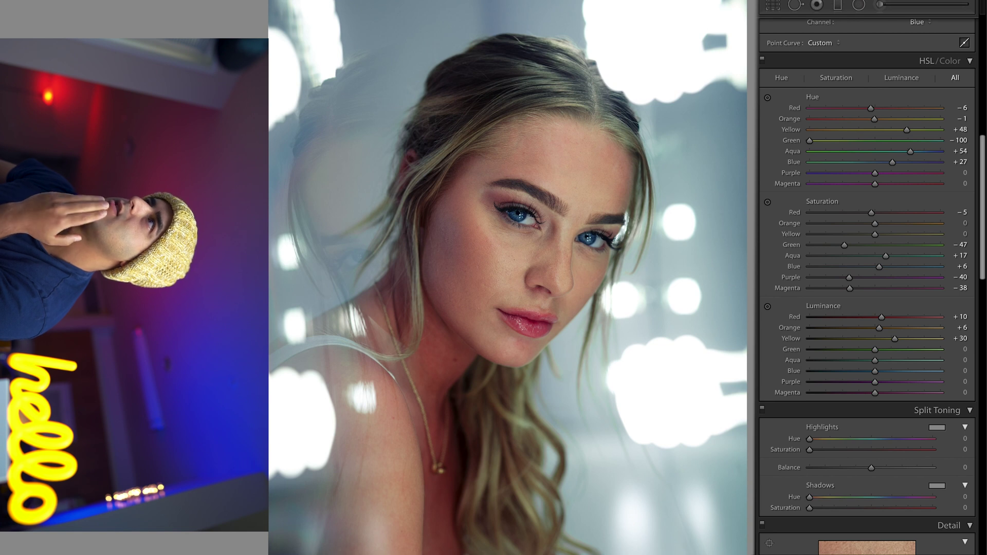
# Set the HSL Luminance of Yellow to +12 and Green to +63.
pyautogui.moveTo(894, 341); pyautogui.dragTo(892, 341)
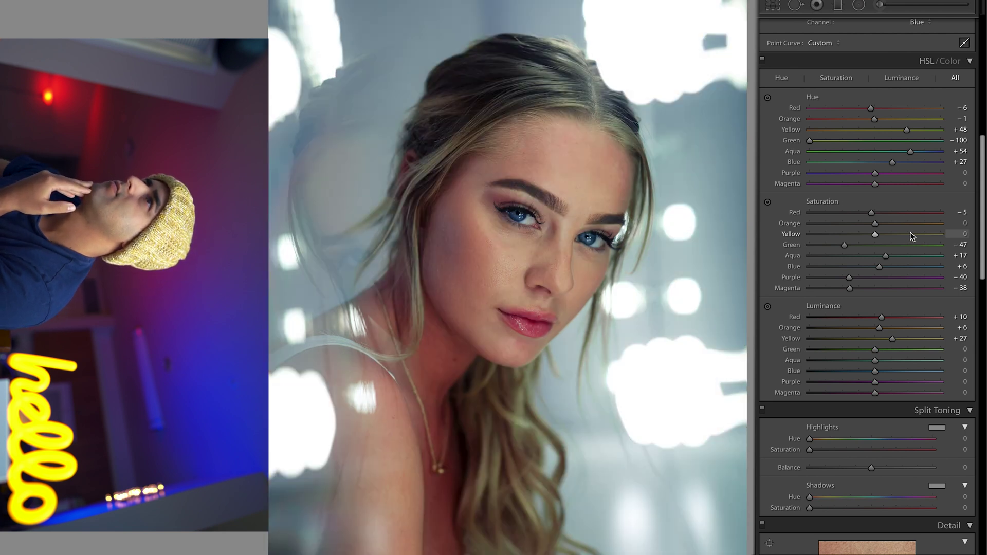
pyautogui.moveTo(893, 341)
pyautogui.mouseDown()
pyautogui.moveTo(863, 344)
pyautogui.moveTo(883, 346)
pyautogui.mouseUp()
pyautogui.doubleClick(882, 340)
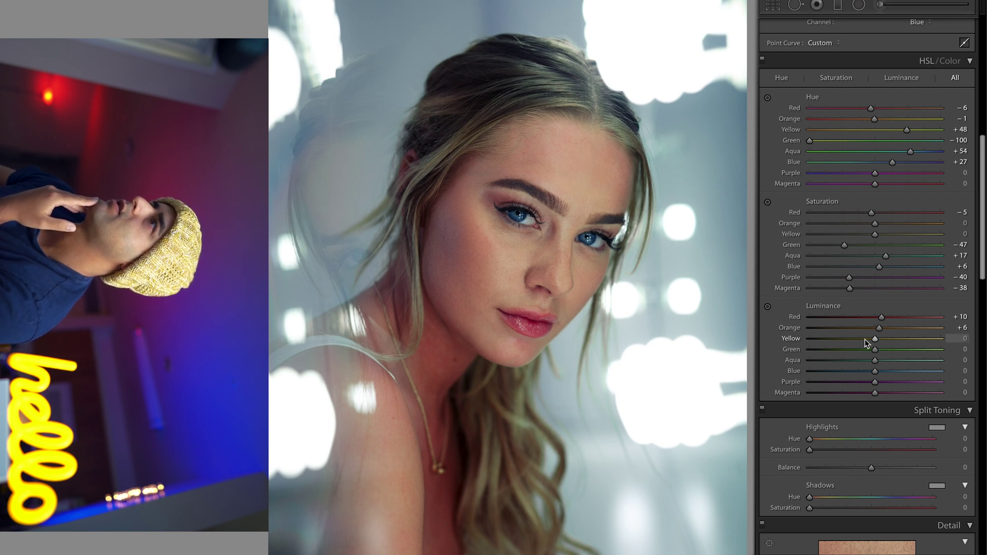
pyautogui.moveTo(876, 342); pyautogui.dragTo(880, 343)
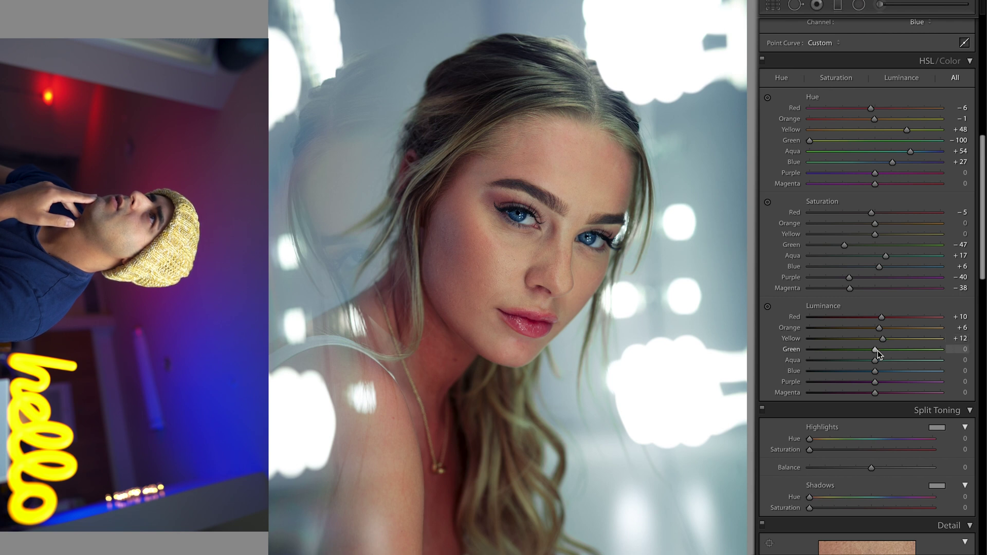
pyautogui.moveTo(875, 350); pyautogui.dragTo(918, 377)
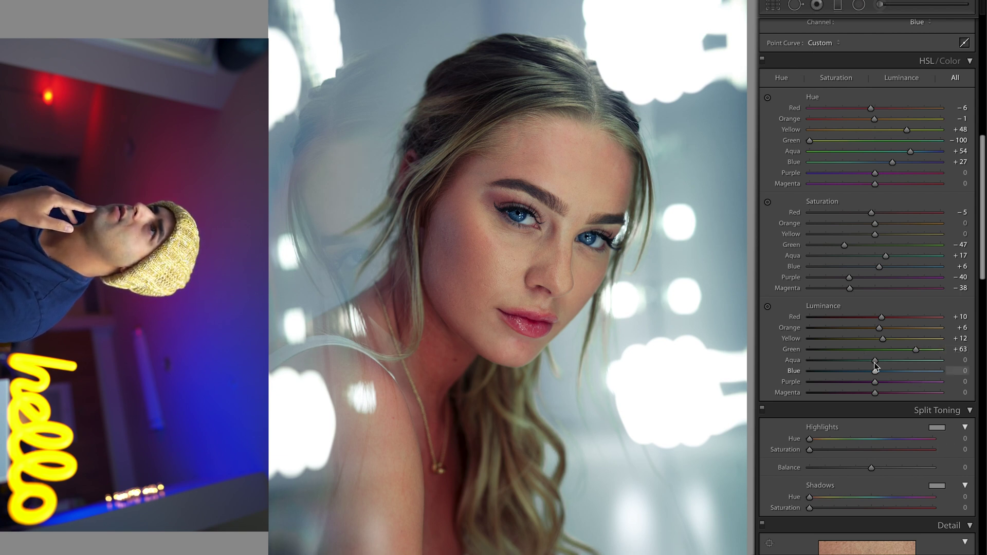
# Set the HSL Luminance of Aqua to +37 and Blue to +35.
pyautogui.moveTo(875, 361); pyautogui.dragTo(895, 390)
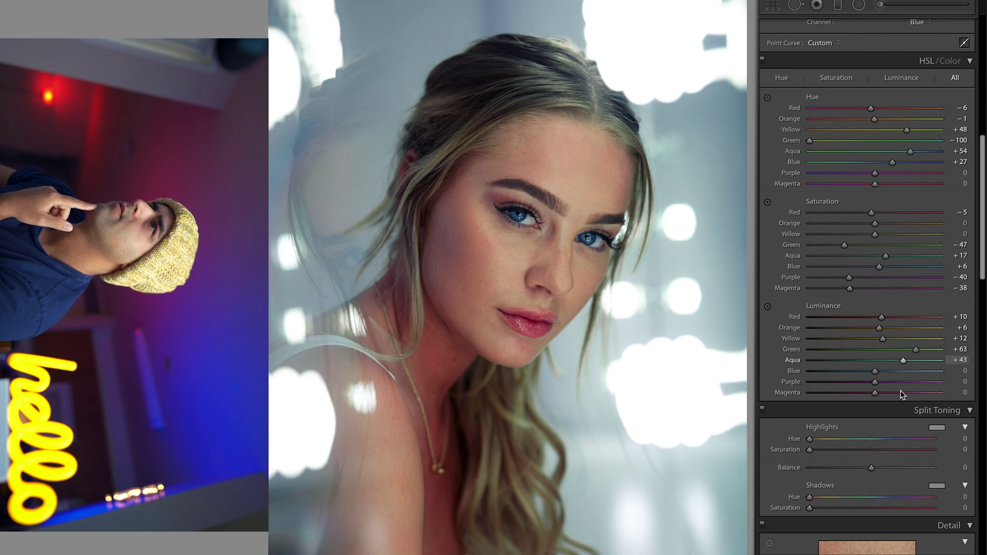
pyautogui.moveTo(901, 392)
pyautogui.mouseDown()
pyautogui.moveTo(908, 369)
pyautogui.moveTo(954, 375)
pyautogui.moveTo(806, 387)
pyautogui.moveTo(943, 397)
pyautogui.moveTo(898, 394)
pyautogui.mouseUp()
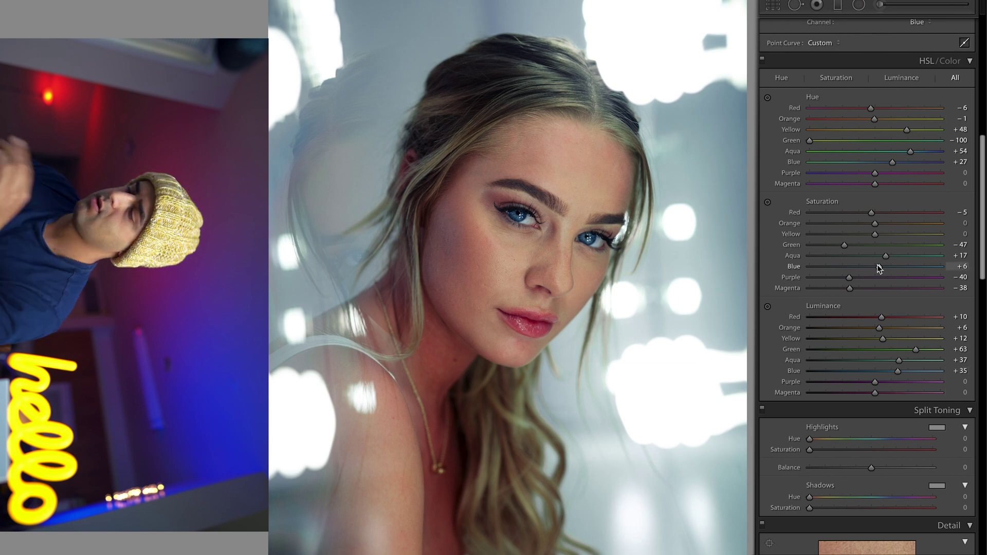
# Try Blue Saturation at +2 and the Blue and Aqua Hues at +100, undo each, and compare before and after.
pyautogui.moveTo(879, 268)
pyautogui.mouseDown()
pyautogui.moveTo(908, 271)
pyautogui.moveTo(878, 268)
pyautogui.mouseUp()
pyautogui.hotkey('ctrl', 'z')
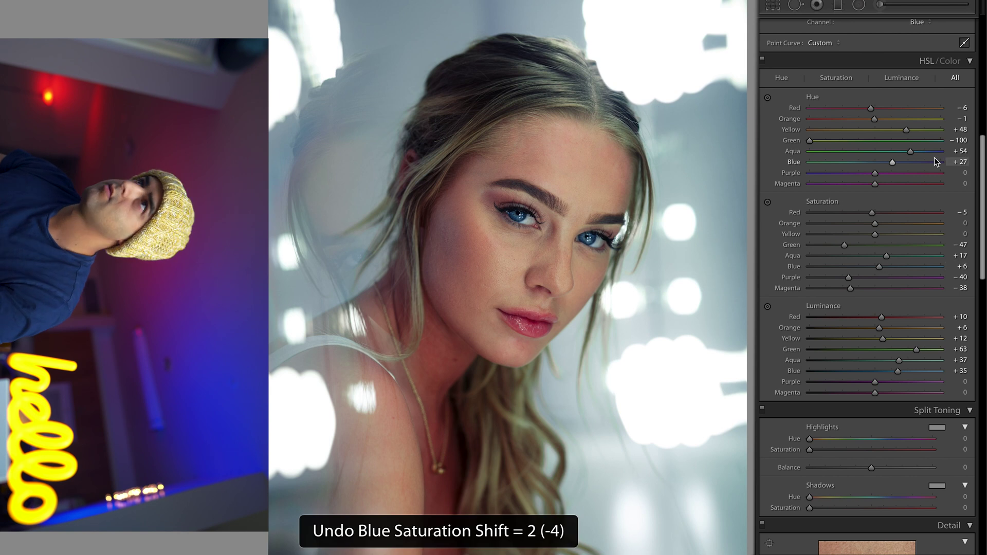
pyautogui.moveTo(893, 162); pyautogui.dragTo(941, 163)
pyautogui.hotkey('ctrl', 'z')
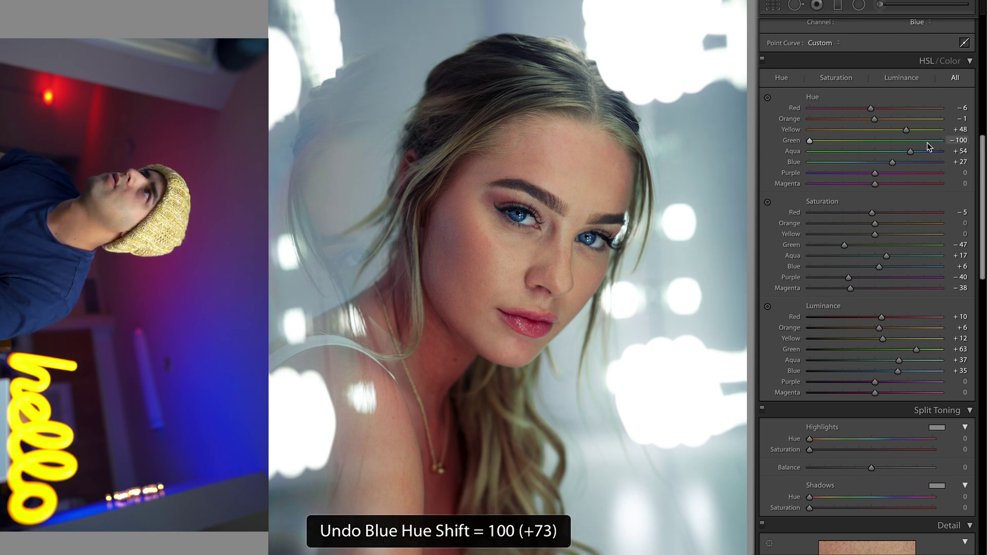
pyautogui.moveTo(911, 152); pyautogui.dragTo(952, 151)
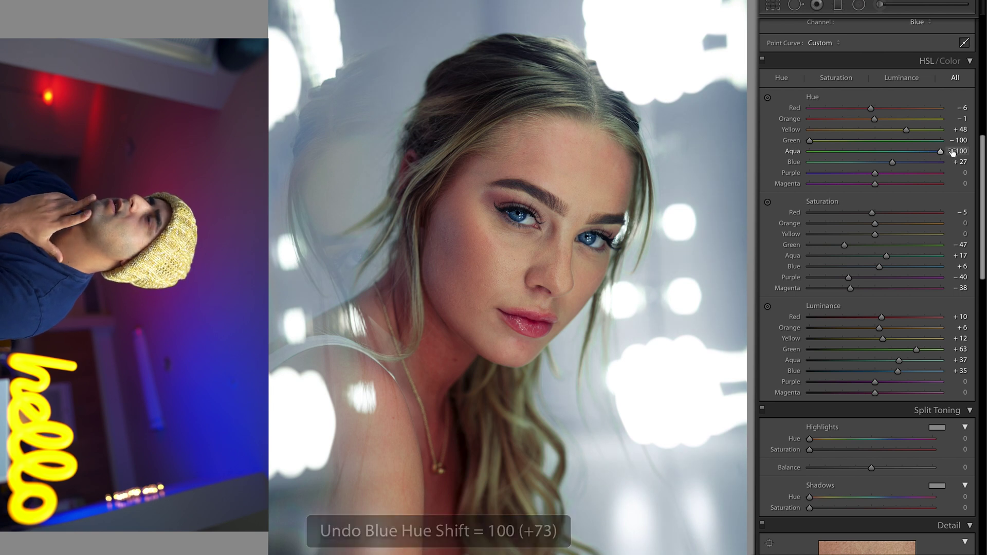
pyautogui.hotkey('ctrl', 'z')
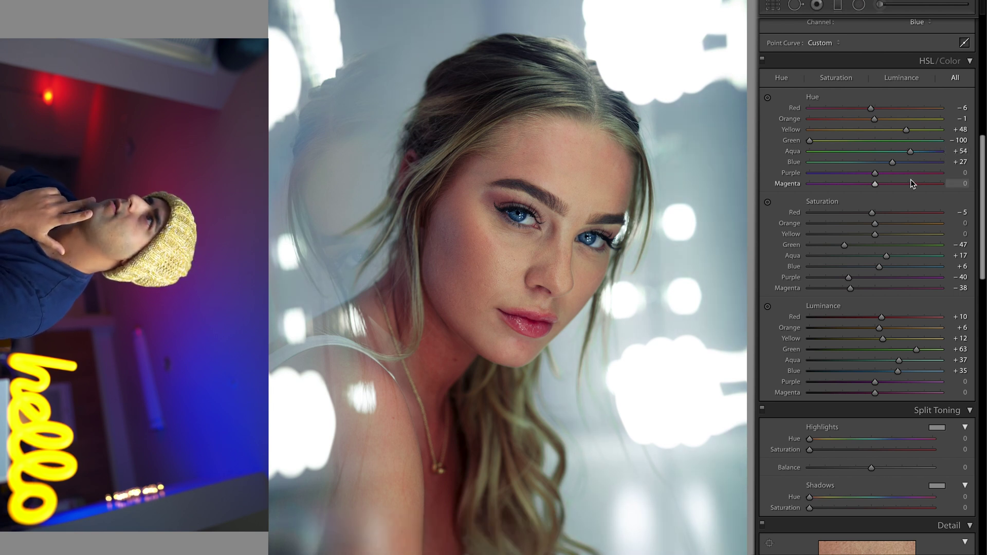
pyautogui.press('\\')
pyautogui.press('\\')
# Warm the Split Toning highlights with Hue 45 and Saturation 5.
pyautogui.scroll(-3, 874, 360)
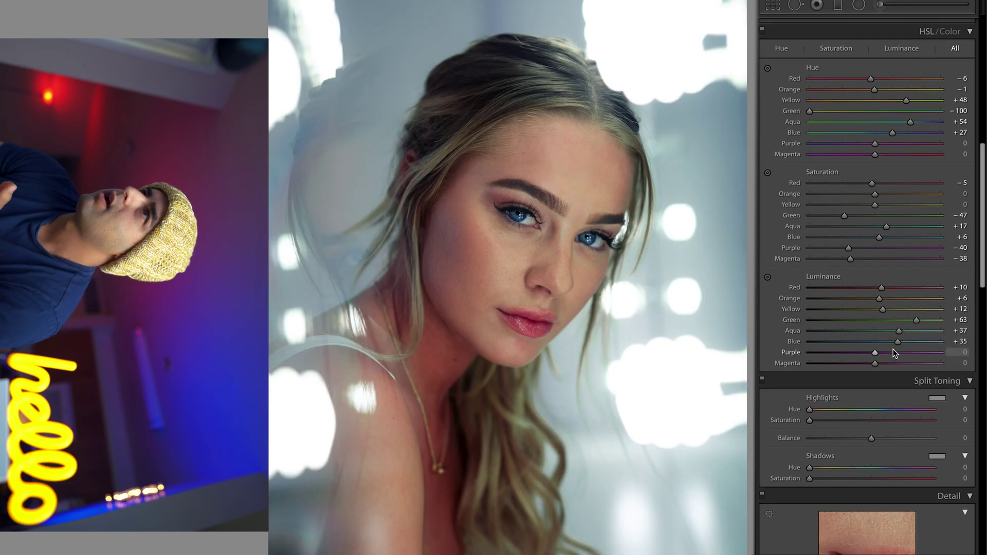
pyautogui.scroll(-3, 869, 380)
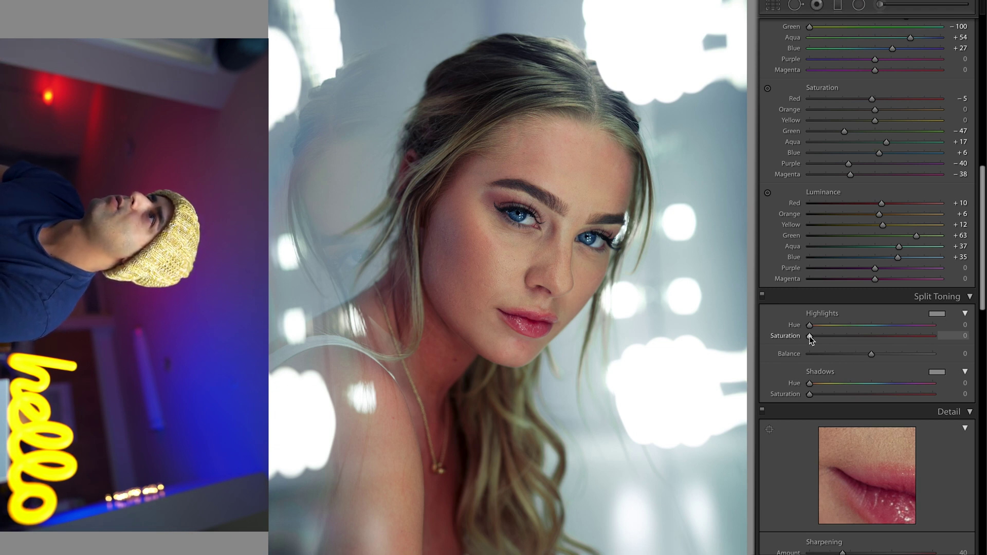
pyautogui.moveTo(810, 335); pyautogui.dragTo(820, 339)
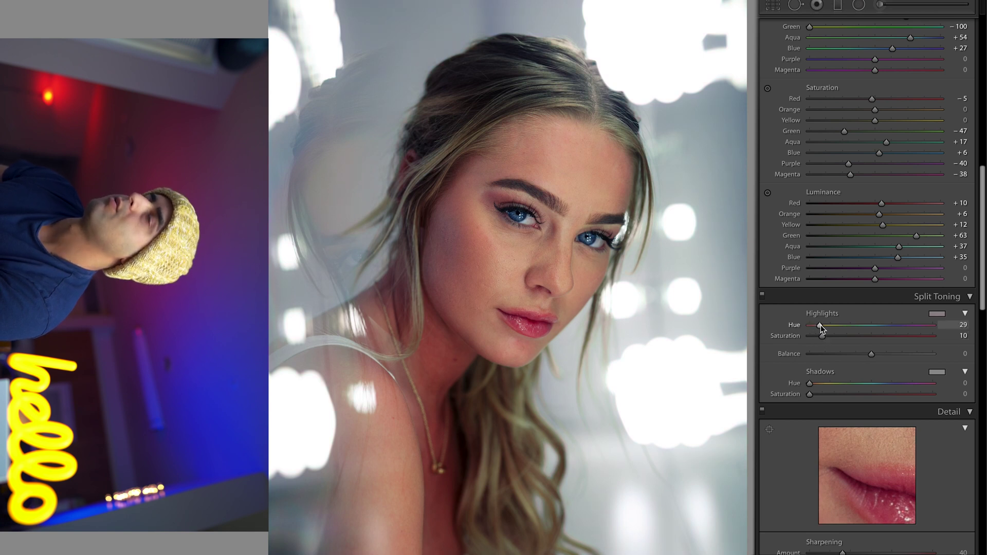
pyautogui.moveTo(821, 325); pyautogui.dragTo(821, 332)
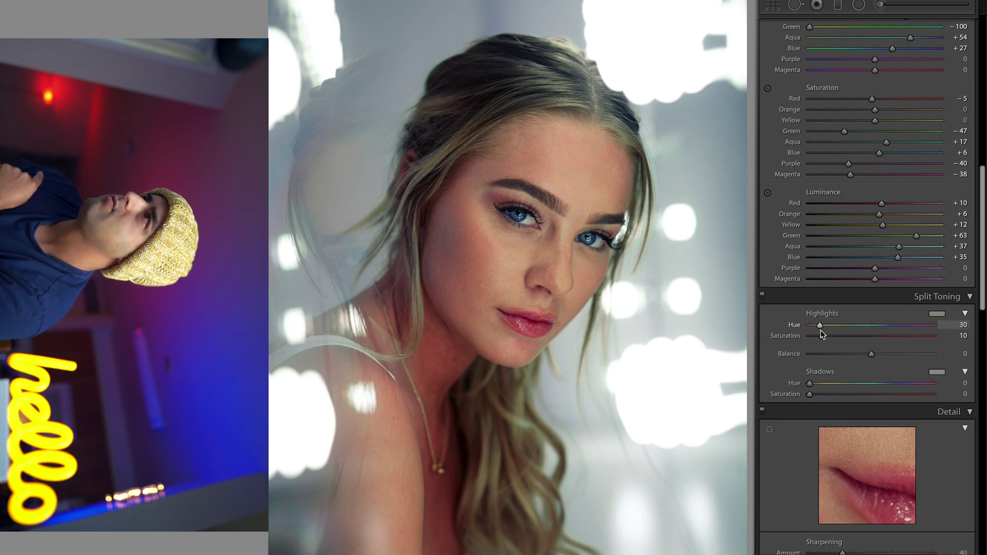
pyautogui.moveTo(810, 337)
pyautogui.mouseDown()
pyautogui.moveTo(835, 326)
pyautogui.moveTo(824, 329)
pyautogui.moveTo(983, 333)
pyautogui.moveTo(828, 338)
pyautogui.mouseUp()
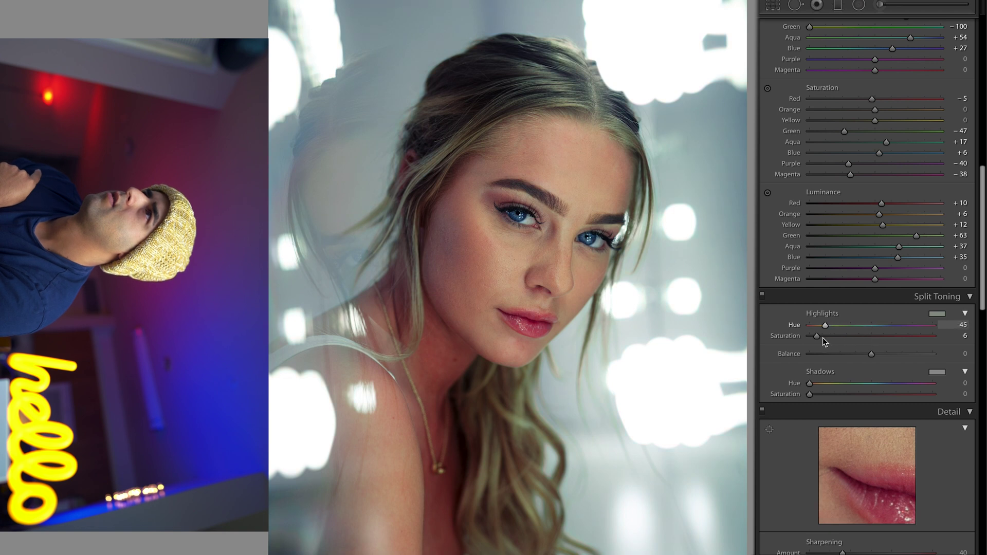
pyautogui.moveTo(819, 335); pyautogui.dragTo(817, 356)
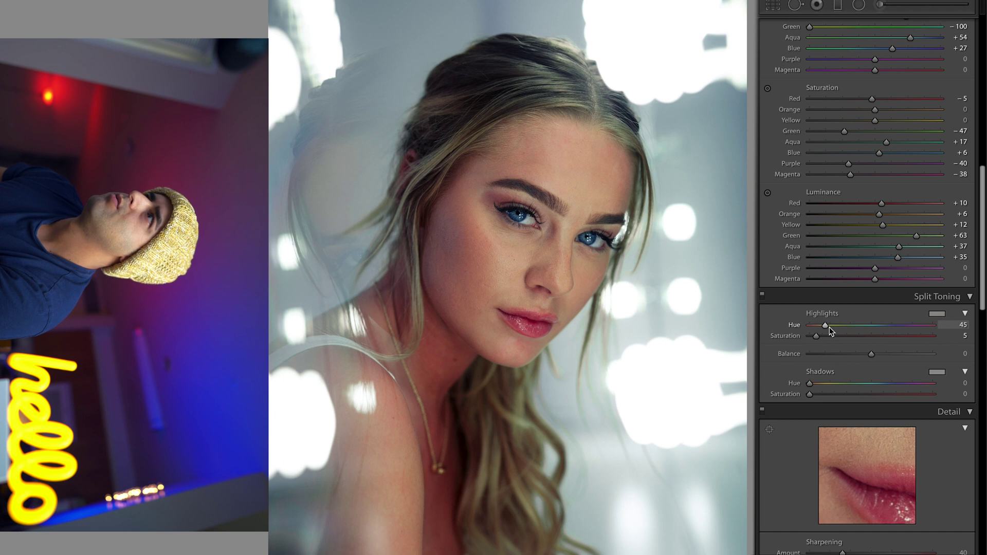
# Set the Split Toning shadows to Hue 55 and Saturation 7, and compare before and after.
pyautogui.moveTo(809, 395)
pyautogui.mouseDown()
pyautogui.moveTo(820, 385)
pyautogui.moveTo(891, 389)
pyautogui.moveTo(778, 401)
pyautogui.moveTo(816, 405)
pyautogui.mouseUp()
pyautogui.moveTo(899, 392); pyautogui.dragTo(821, 400)
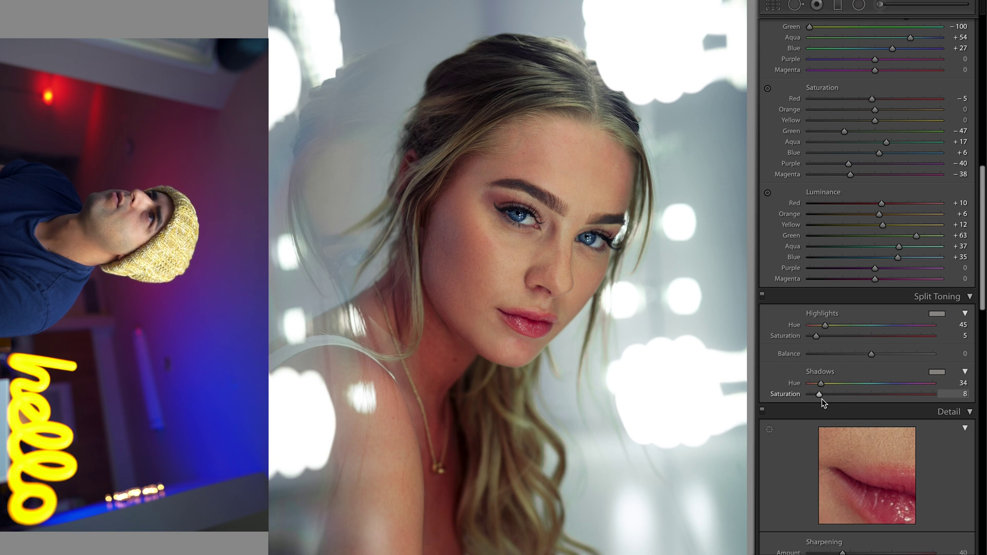
pyautogui.moveTo(823, 404); pyautogui.dragTo(829, 401)
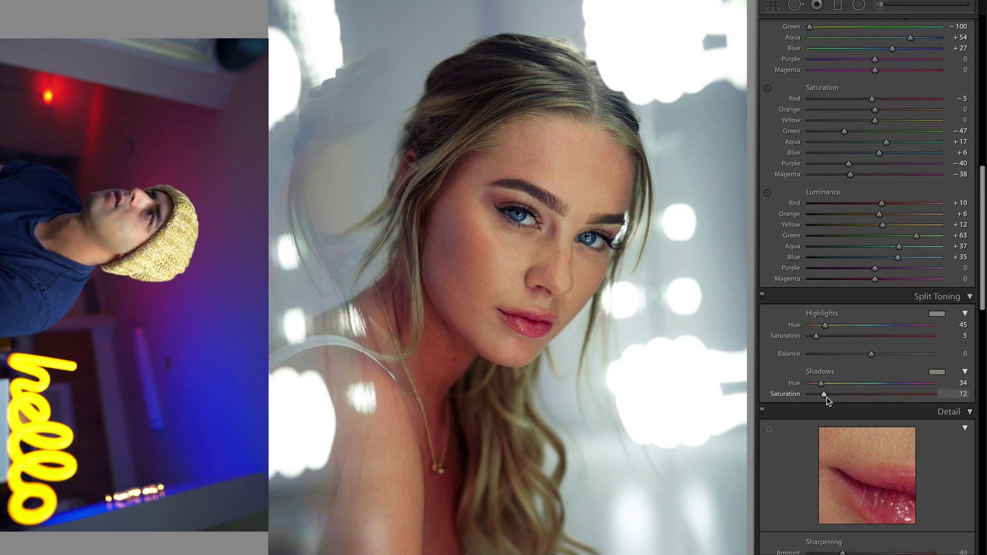
pyautogui.moveTo(822, 384); pyautogui.dragTo(829, 384)
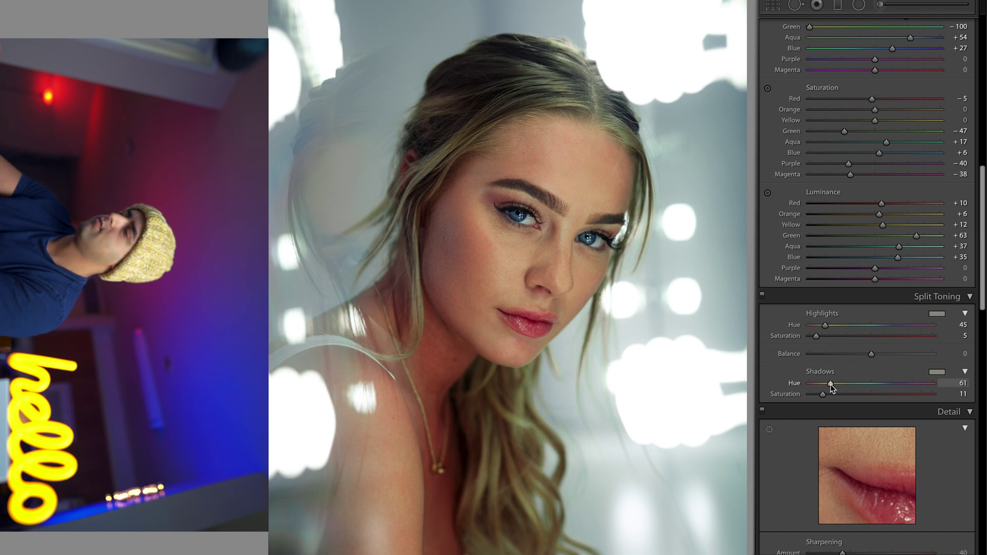
pyautogui.moveTo(823, 395); pyautogui.dragTo(819, 396)
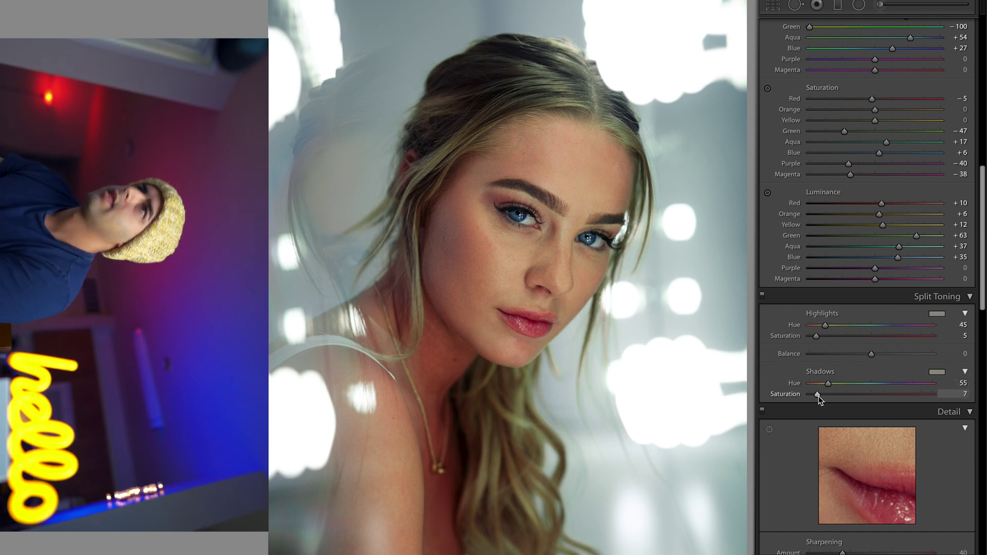
pyautogui.press('\\')
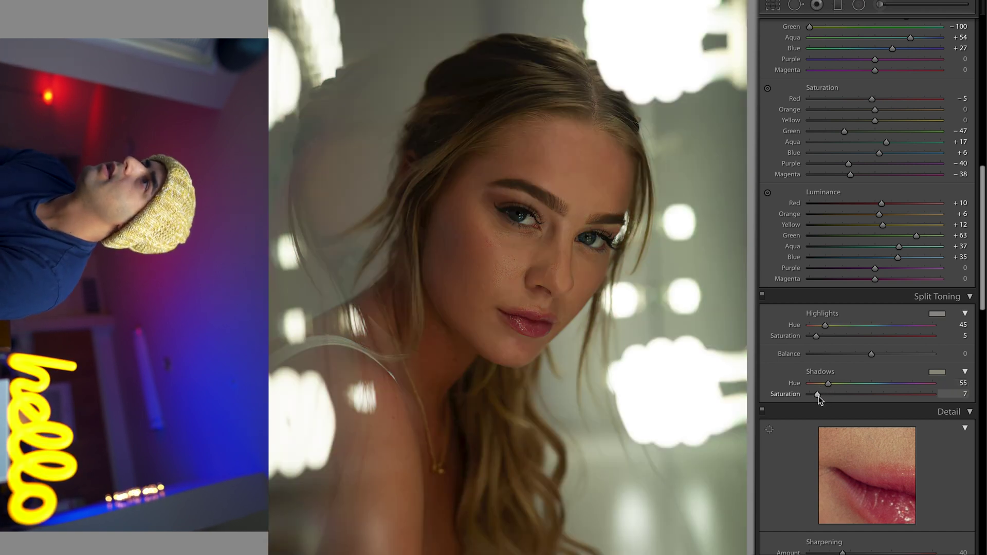
pyautogui.press('\\')
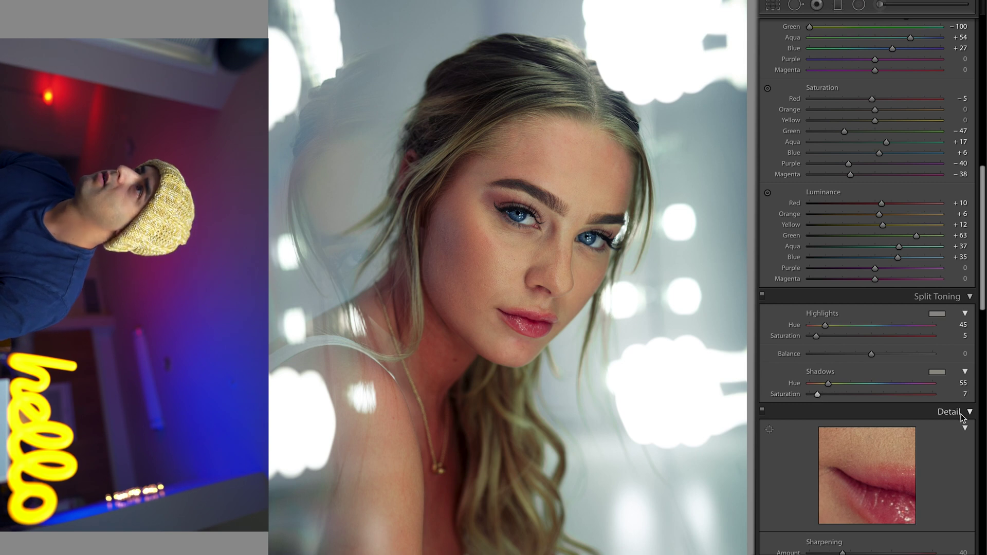
# Sharpen the portrait with Masking at 60 and Amount at 62.
pyautogui.scroll(-4, 824, 398)
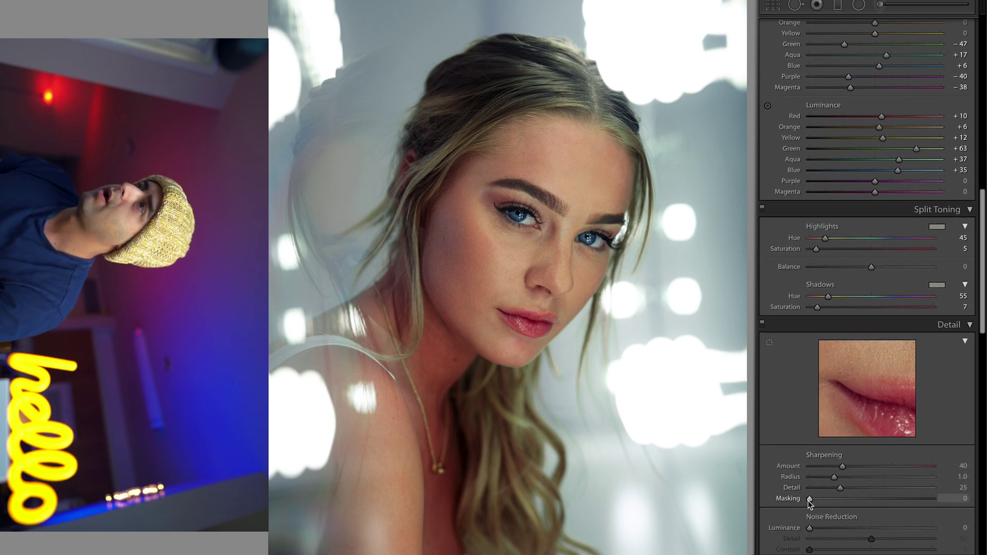
pyautogui.moveTo(810, 499)
pyautogui.keyDown('alt'); pyautogui.mouseDown()
pyautogui.moveTo(846, 498)
pyautogui.moveTo(810, 499)
pyautogui.mouseUp(); pyautogui.keyUp('alt')
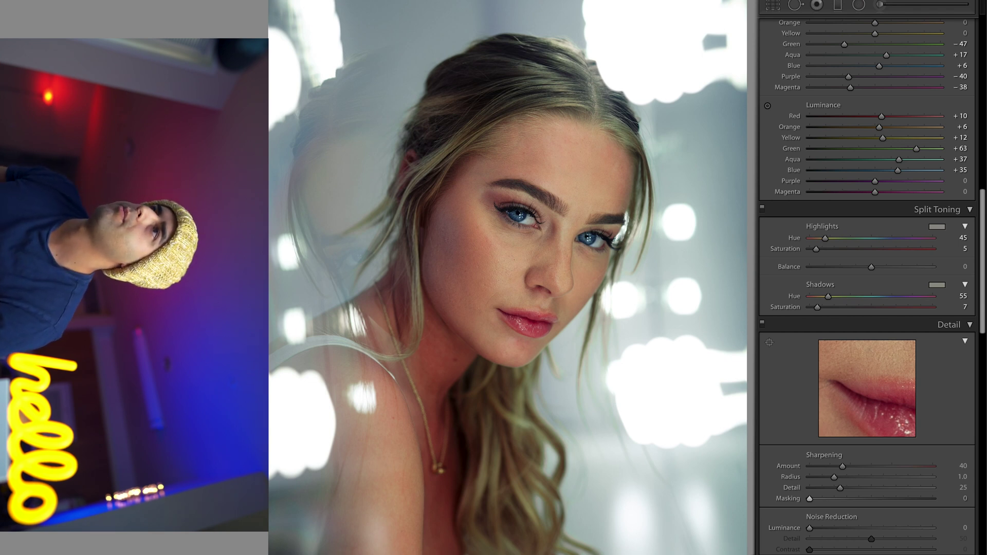
pyautogui.moveTo(814, 498); pyautogui.dragTo(891, 514)
pyautogui.scroll(-1, 891, 513)
pyautogui.moveTo(843, 457); pyautogui.dragTo(862, 459)
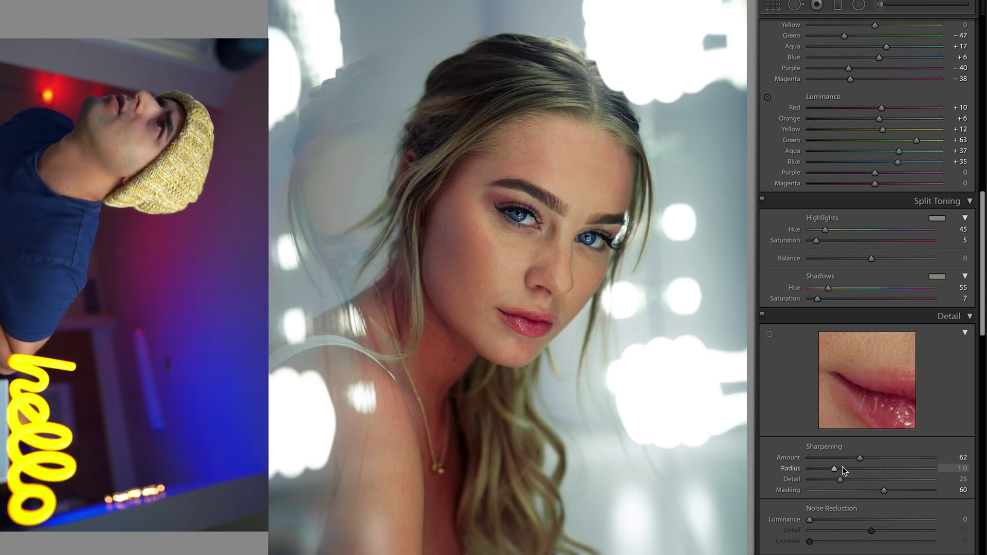
# Try Noise Reduction Luminance values of 10, 44 and 35 on the portrait, and compare before and after.
pyautogui.scroll(-2, 829, 521)
pyautogui.moveTo(810, 499); pyautogui.dragTo(823, 497)
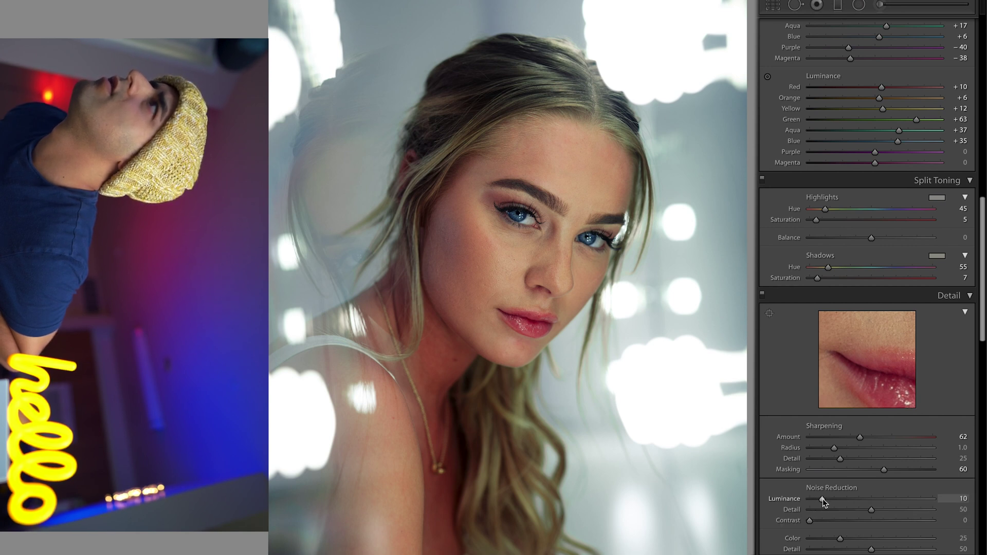
pyautogui.moveTo(823, 499); pyautogui.dragTo(865, 495)
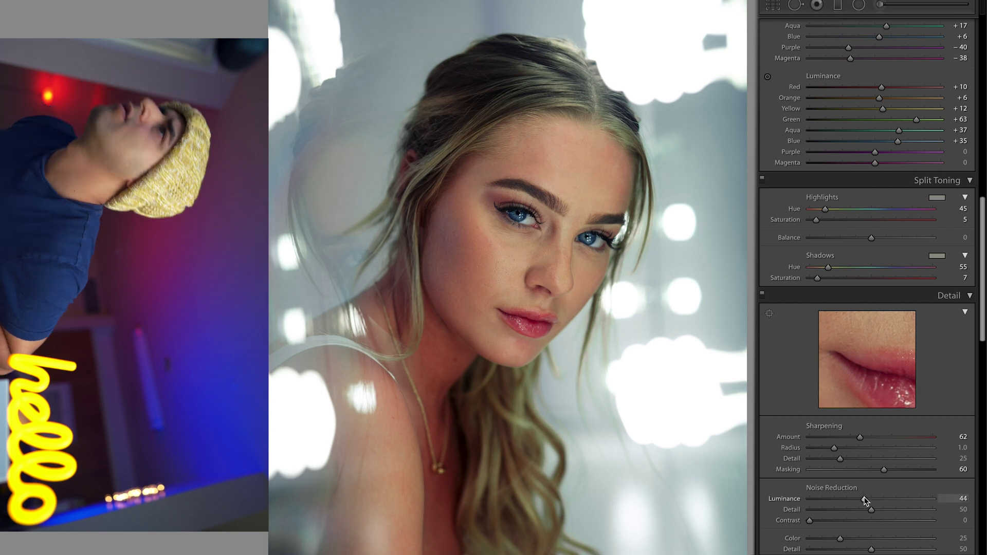
pyautogui.moveTo(864, 498); pyautogui.dragTo(852, 504)
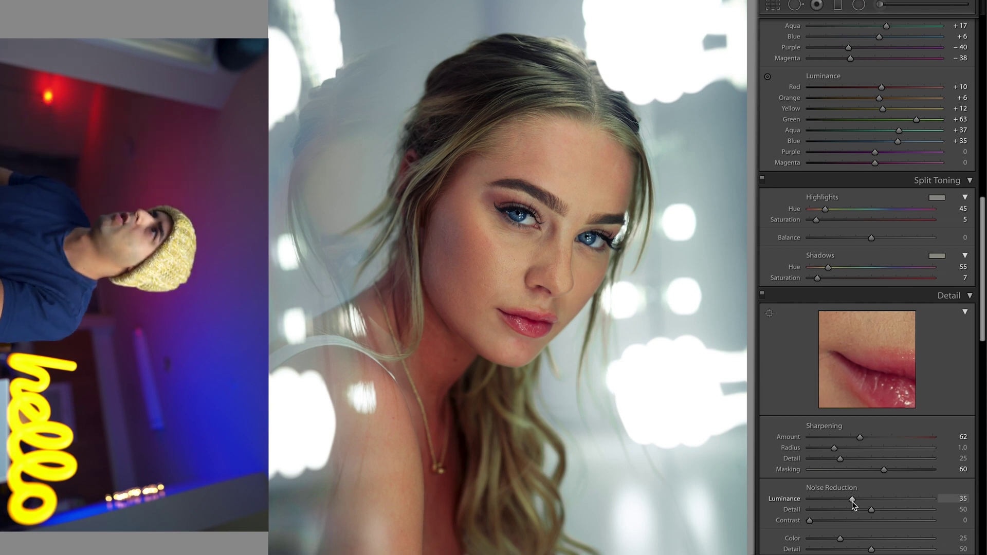
pyautogui.press('\\')
pyautogui.press('\\')
pyautogui.press('\\')
pyautogui.press('\\')
# Set the Texture to +5 and the Noise Reduction Luminance to 15.
pyautogui.scroll(15, 859, 502)
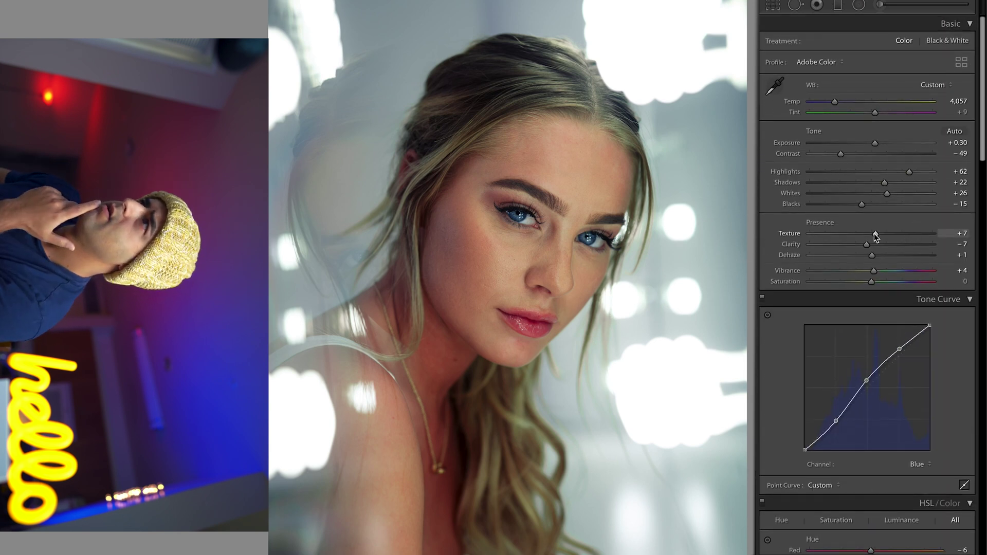
pyautogui.moveTo(875, 233); pyautogui.dragTo(875, 233)
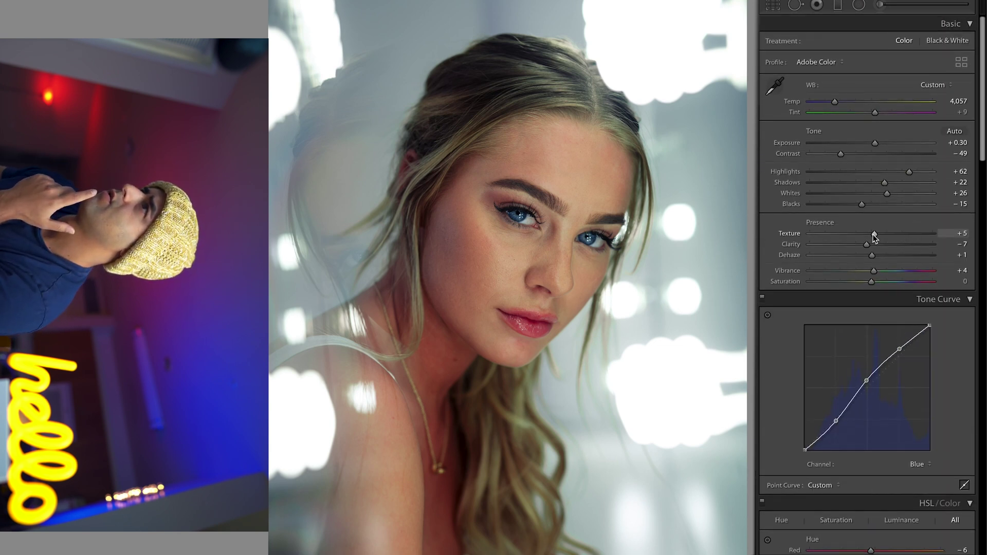
pyautogui.scroll(-15, 880, 354)
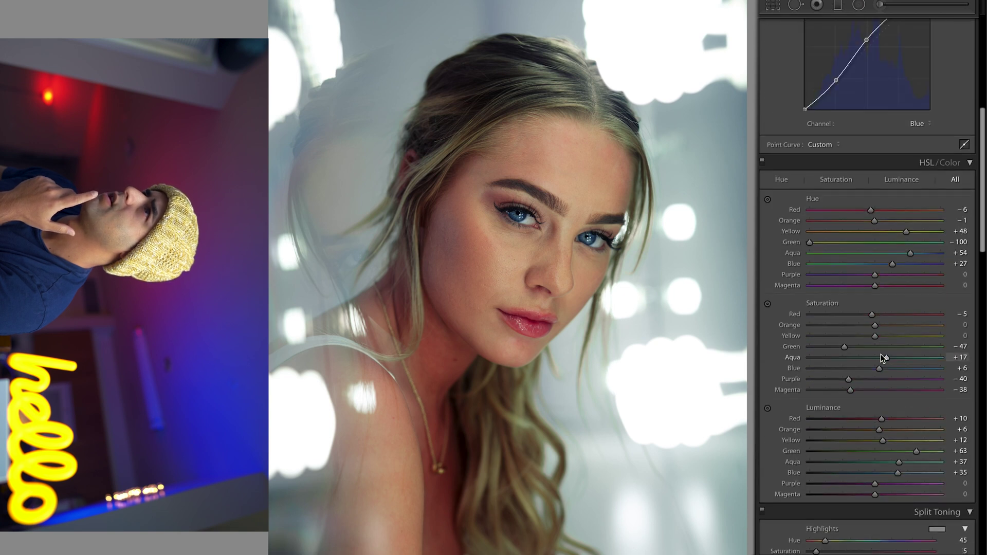
pyautogui.moveTo(853, 369); pyautogui.dragTo(826, 375)
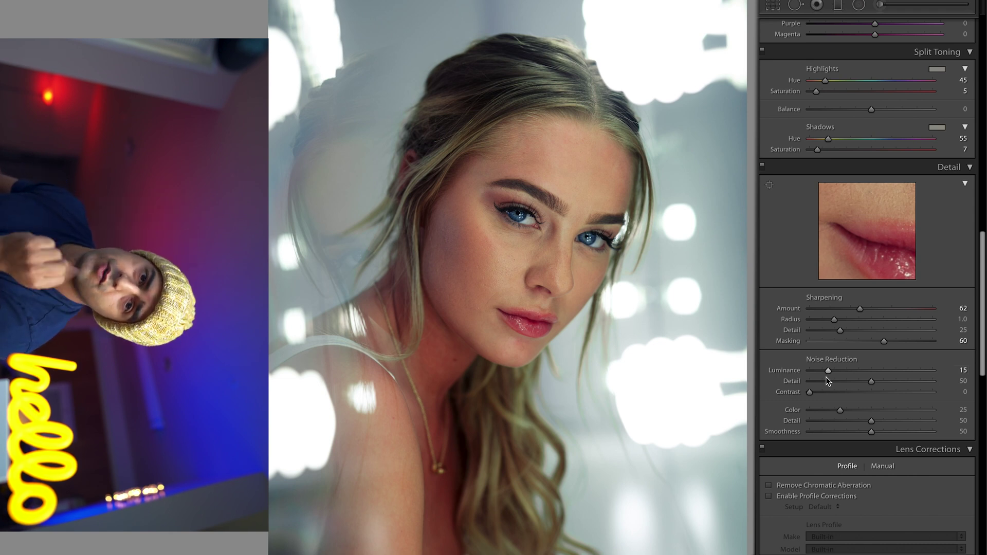
# Look through the Lens Corrections, Transform, Effects and Calibration settings.
pyautogui.scroll(-1, 828, 381)
pyautogui.scroll(-5, 828, 381)
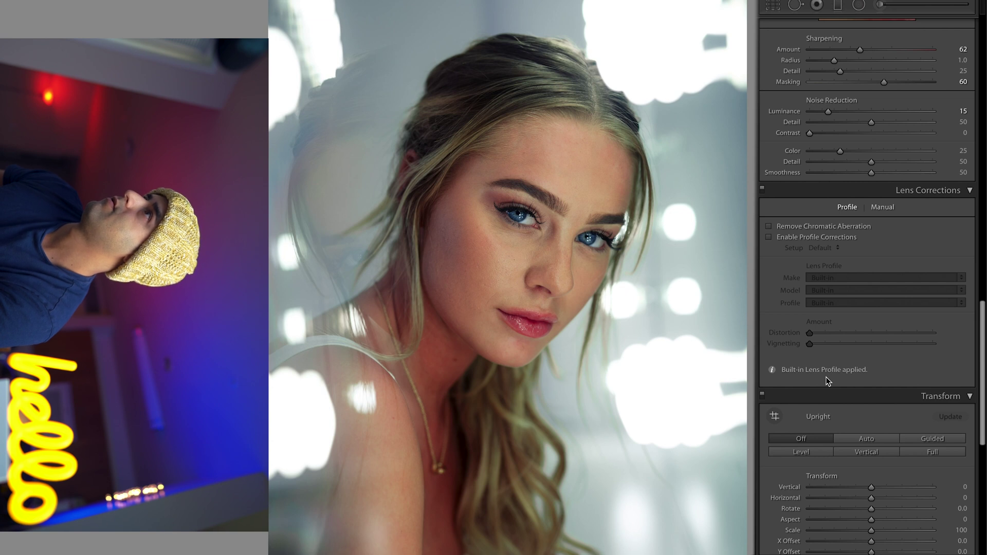
pyautogui.scroll(-10, 851, 406)
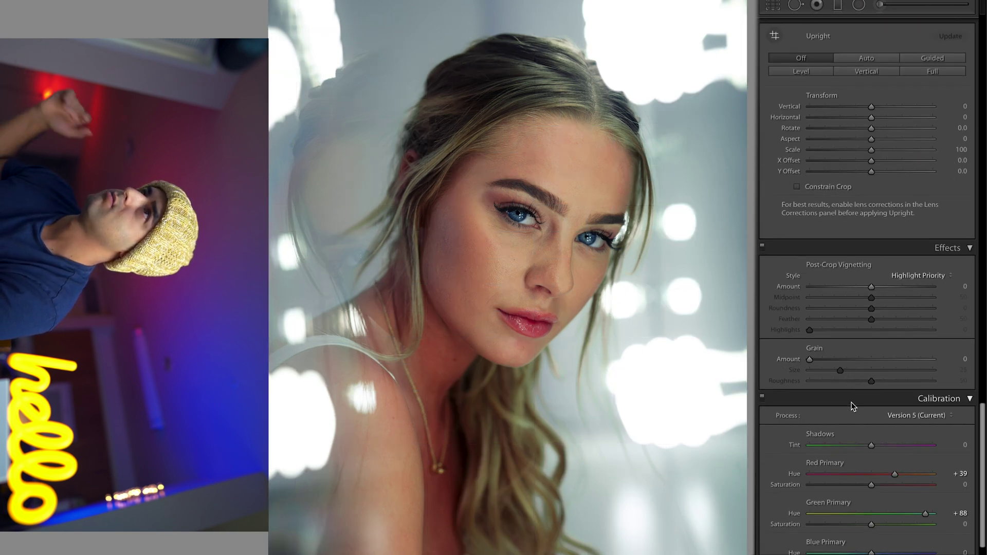
pyautogui.scroll(4, 851, 406)
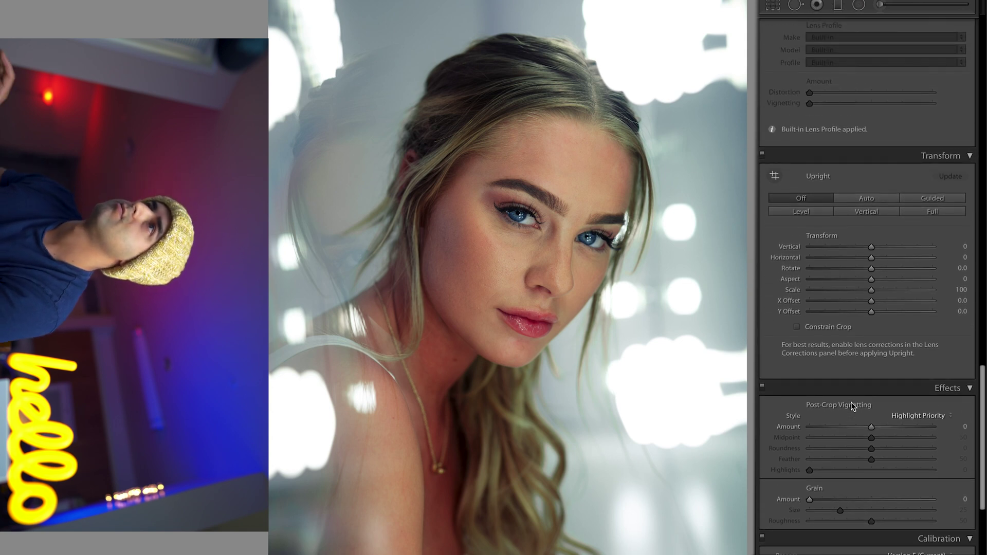
pyautogui.scroll(-5, 853, 406)
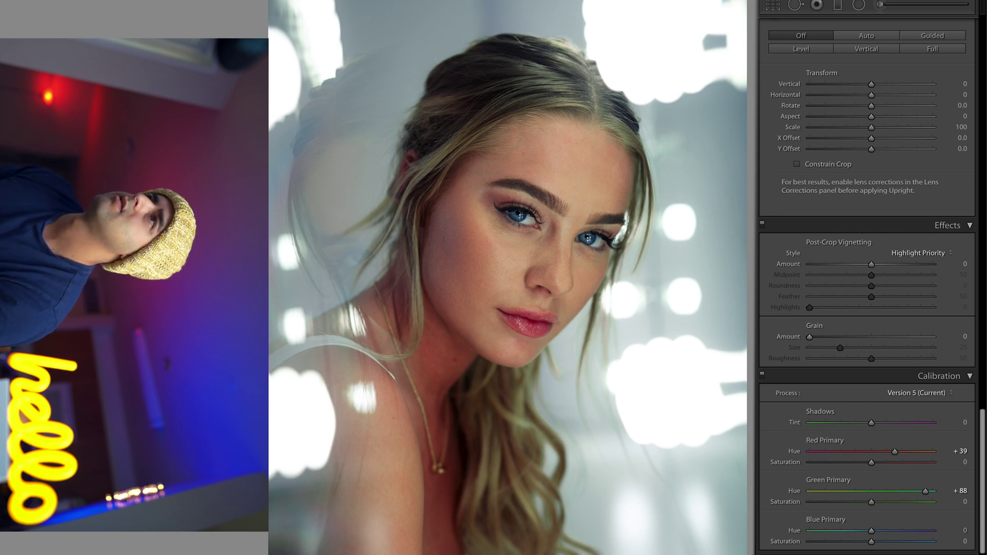
# Open the export settings for the portrait and enter "pre skin retouch" as the subfolder name.
pyautogui.press('super+shift+e')
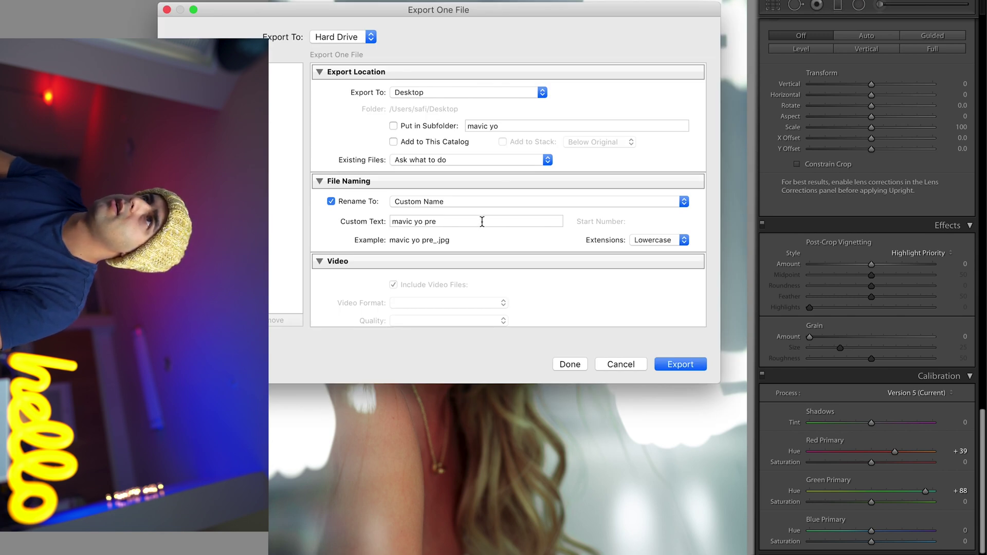
pyautogui.click(520, 126)
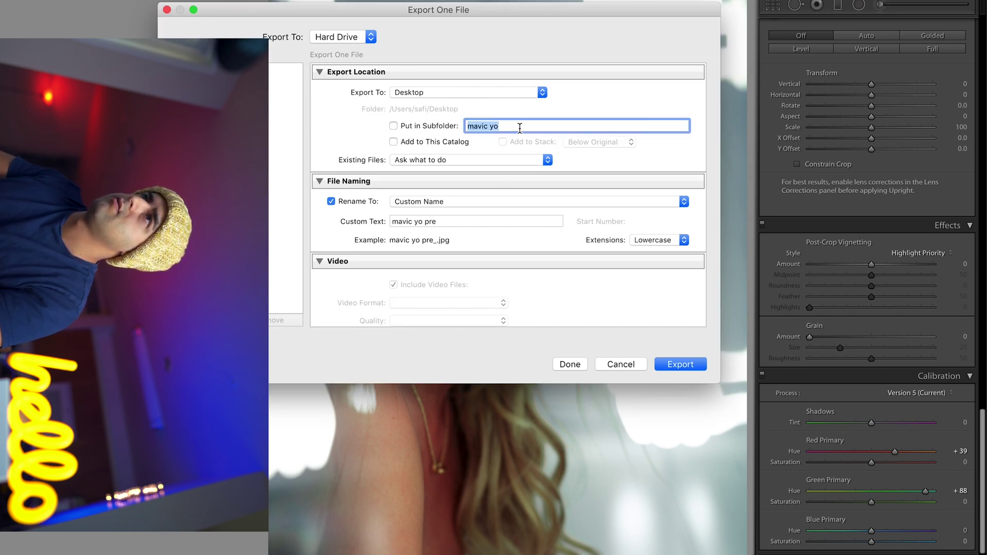
pyautogui.write('pre skin retouch')
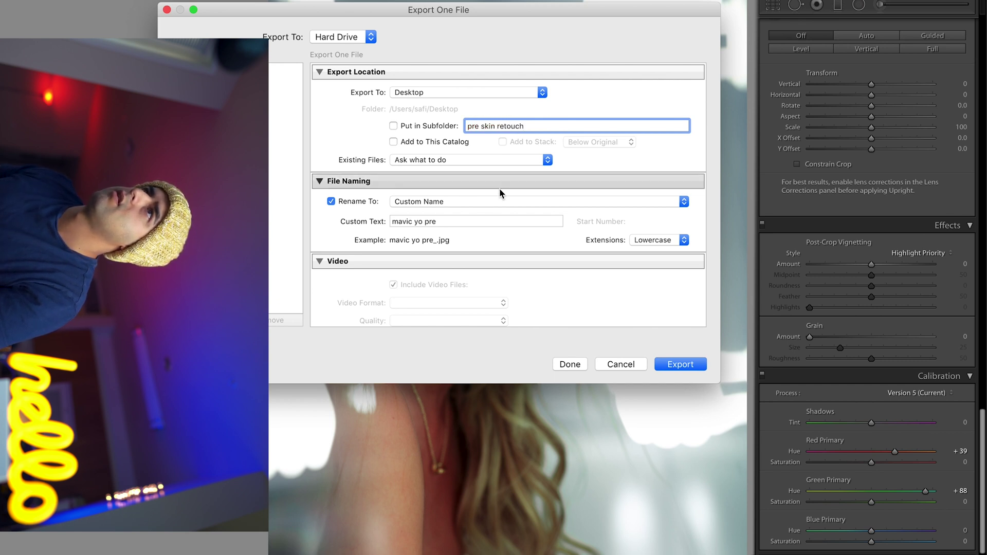
pyautogui.scroll(-5, 496, 206)
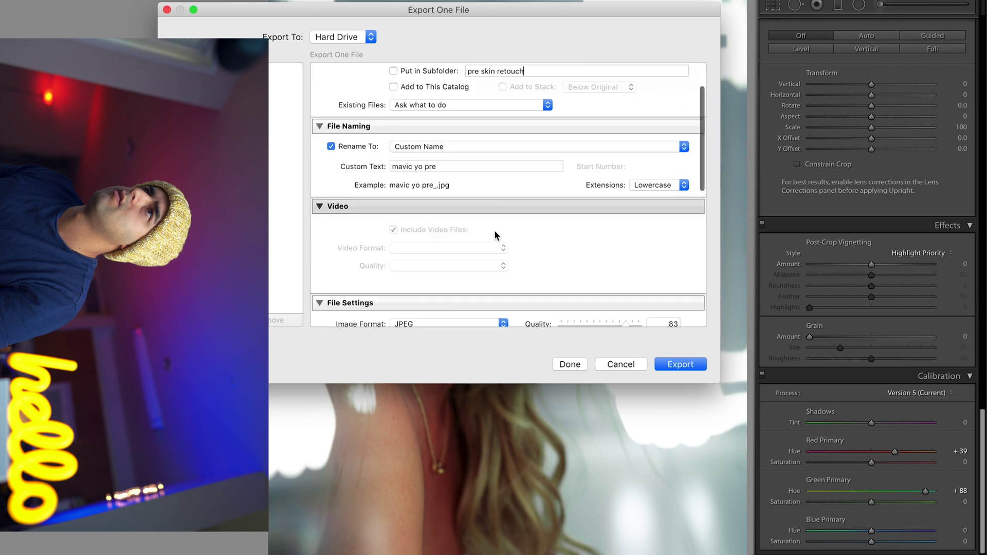
pyautogui.scroll(3, 512, 147)
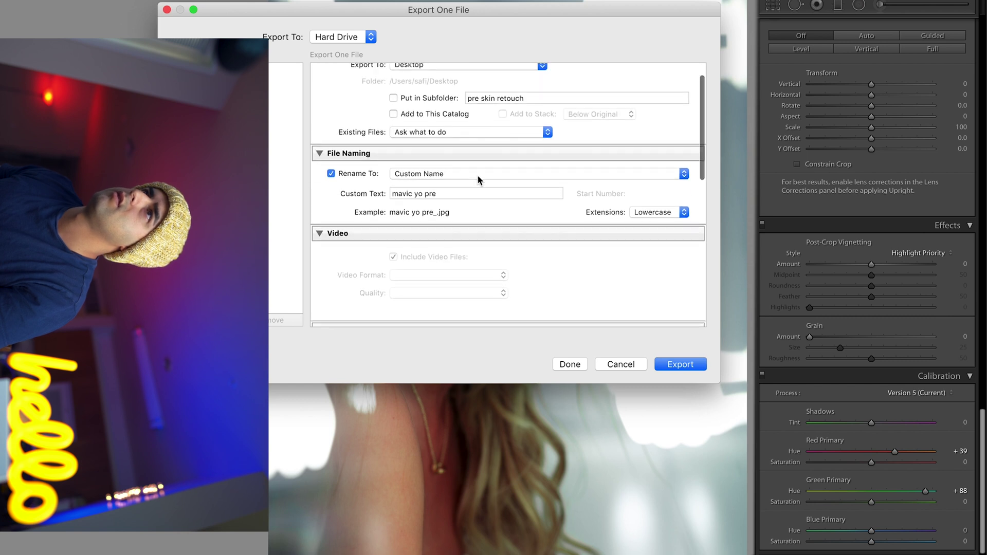
# Move the text "pre skin retouch" out of the subfolder name and use it as the custom file name.
pyautogui.tripleClick(535, 100)
pyautogui.press('super+c')
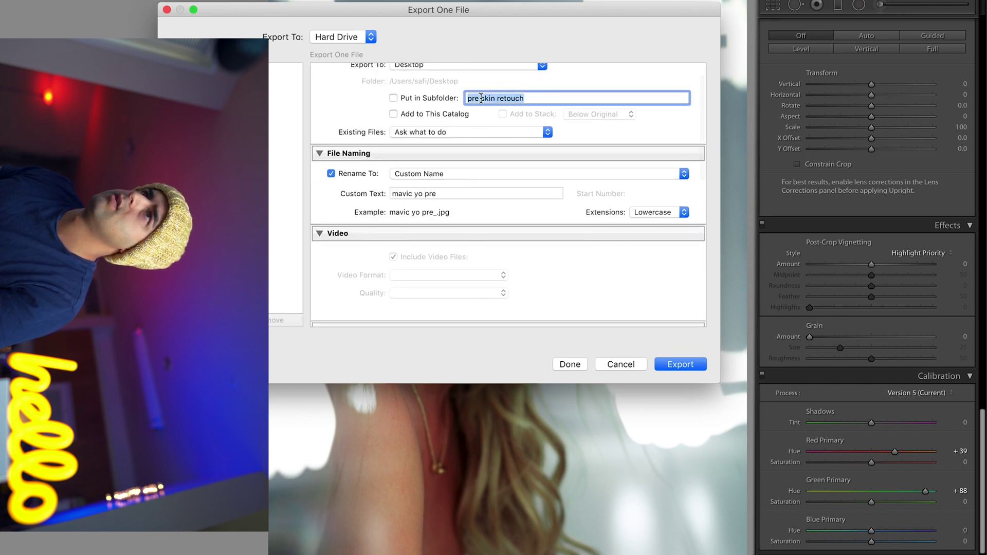
pyautogui.rightClick(482, 97)
pyautogui.click(511, 135)
pyautogui.tripleClick(464, 192)
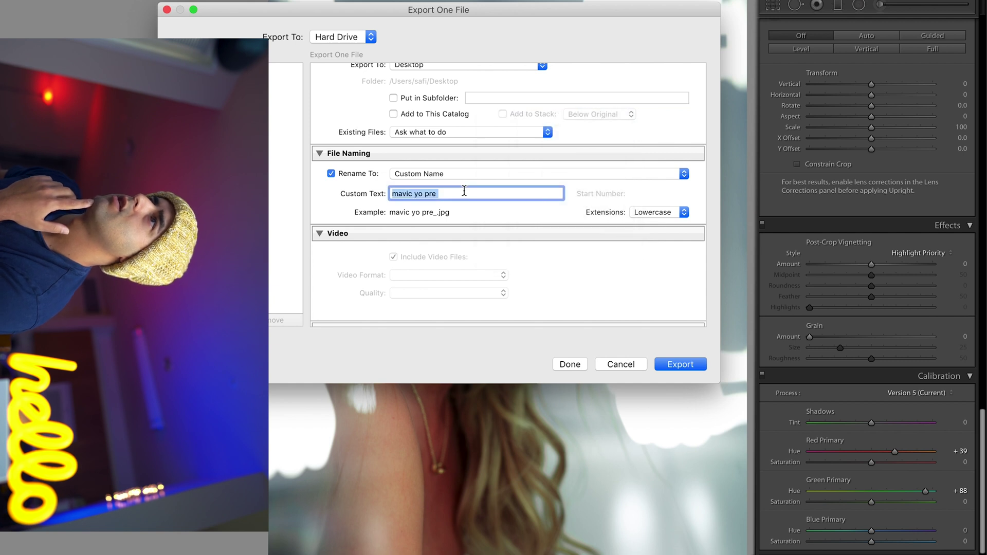
pyautogui.rightClick(463, 192)
pyautogui.click(500, 261)
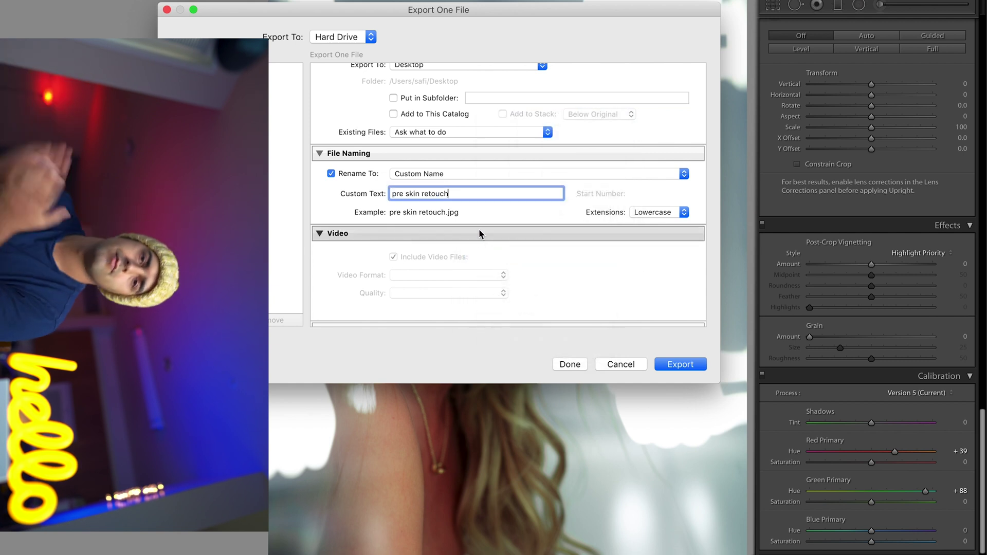
# Check the remaining export settings and export the portrait as a JPEG to the Desktop.
pyautogui.scroll(-5, 480, 229)
pyautogui.scroll(-8, 479, 230)
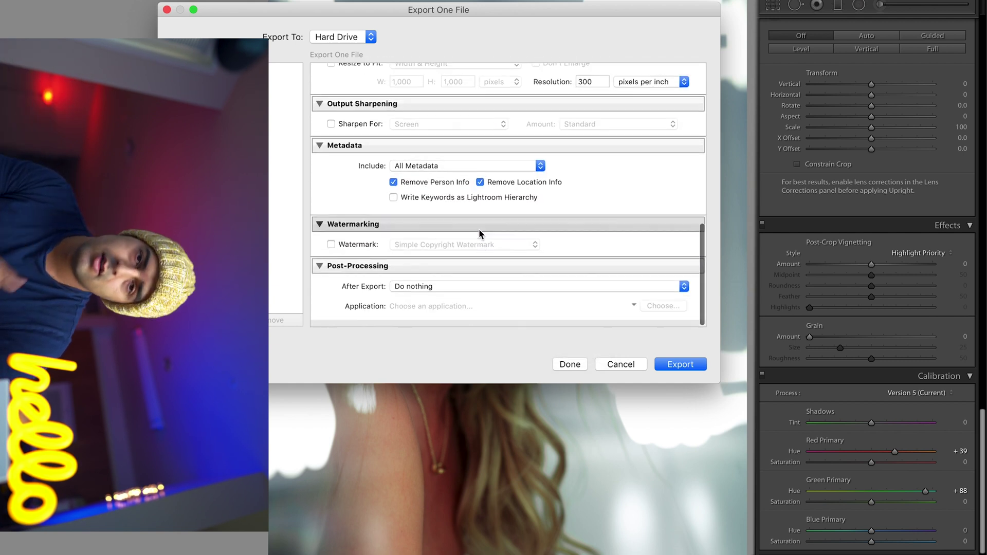
pyautogui.click(680, 364)
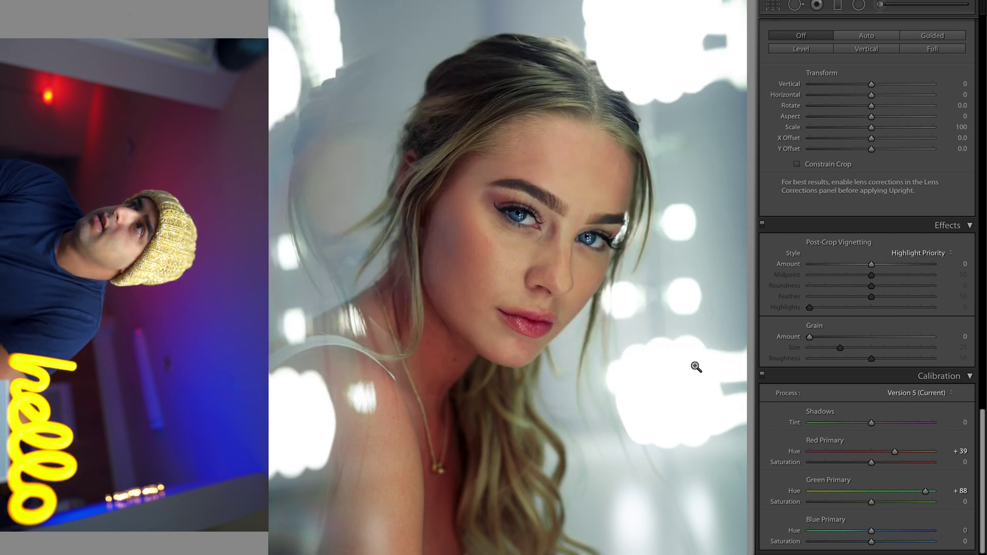